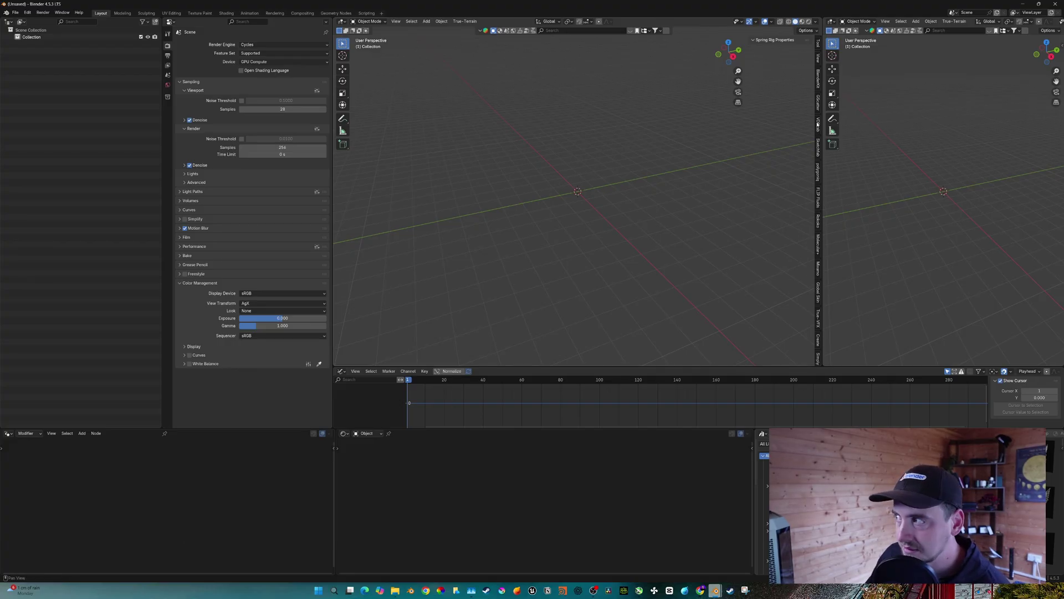
Add a male human to the scene with the HumGen add-on.
scroll(817, 125, down, 3)
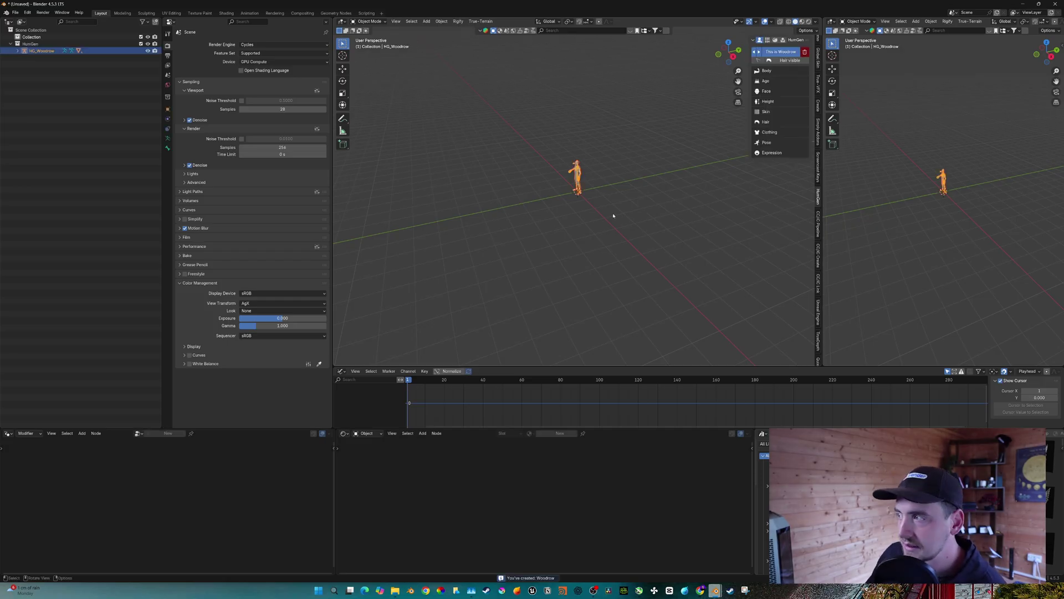
middle_drag(613, 216, 641, 43)
scroll(632, 211, up, 6)
Search the asset library for "rock".
click(630, 32)
click(581, 31)
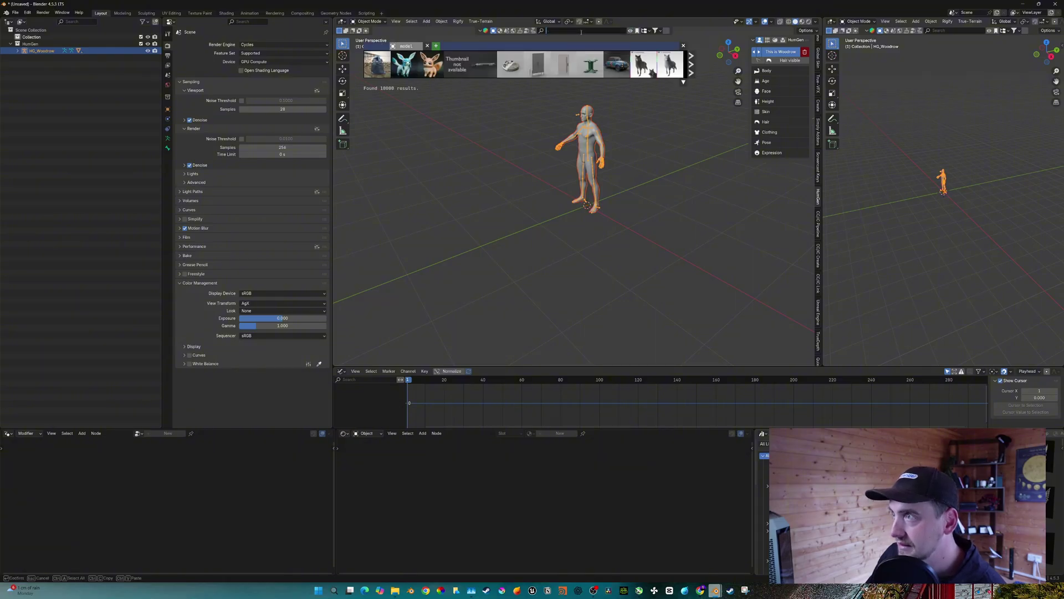
key(Return)
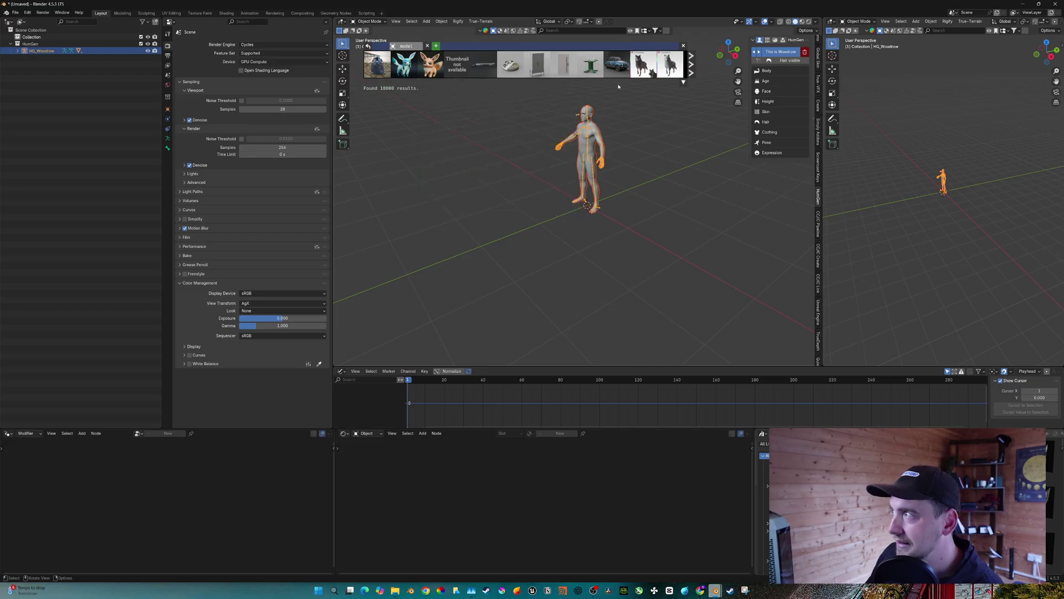
click(608, 30)
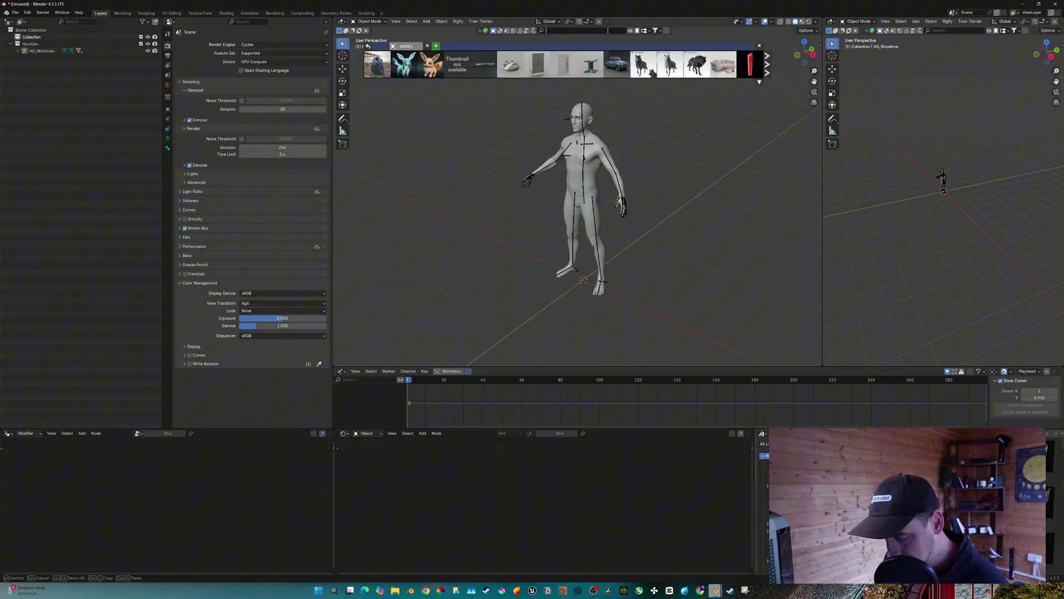
text(rock)
key(Return)
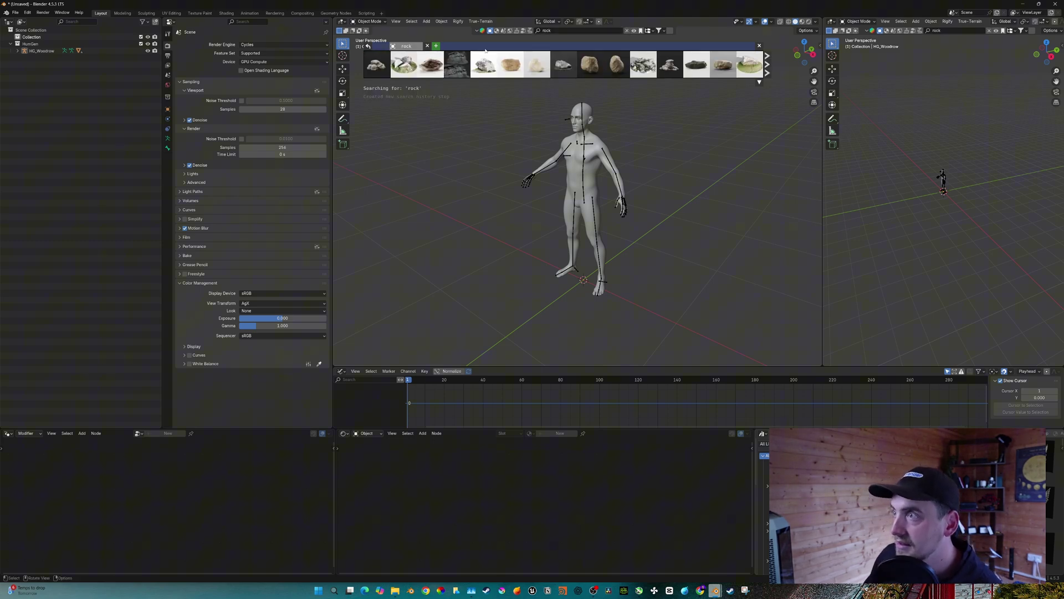
Add rock models from the search results to the scene, placing them around the human figure.
mouse_move(463, 60)
mouse_move(428, 63)
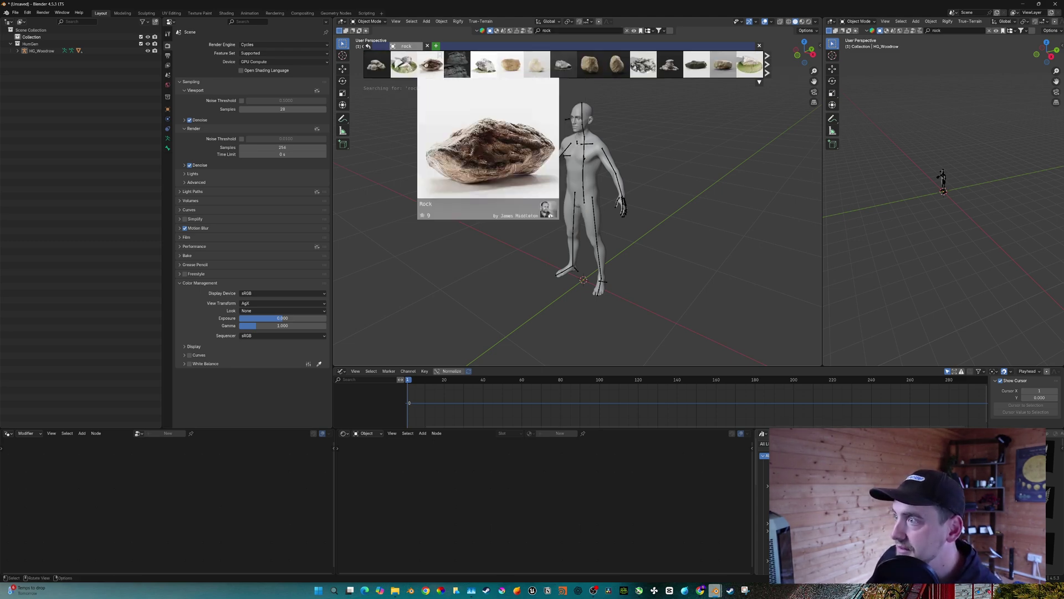
drag(431, 64, 582, 278)
mouse_move(387, 55)
drag(386, 55, 610, 206)
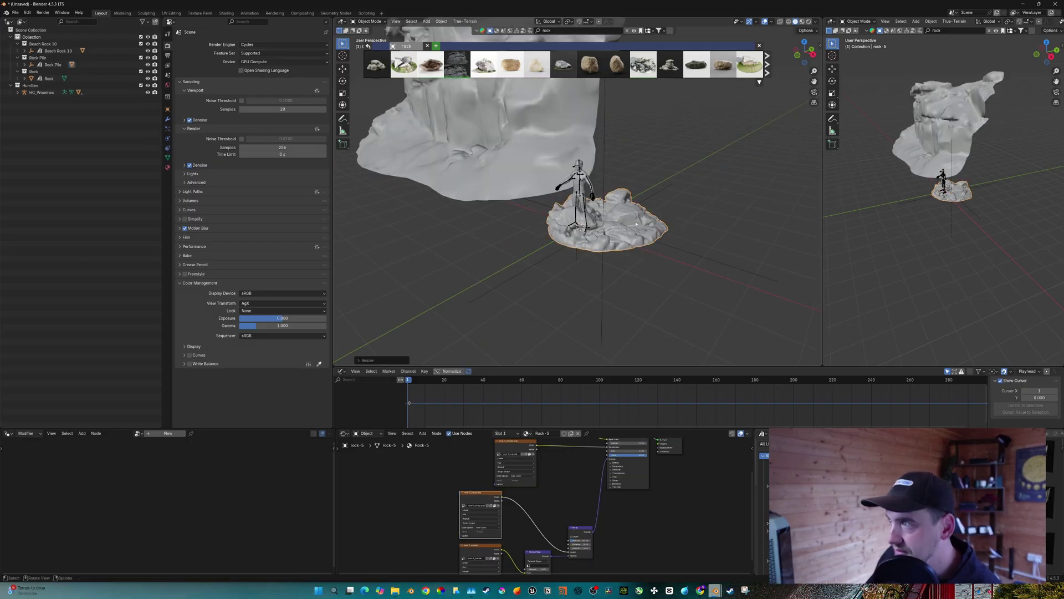
Scale down the oversized Rock model and move it in beside the human figure and the rock pile.
click(566, 127)
key(g)
click(707, 167)
key(s)
click(661, 186)
key(g)
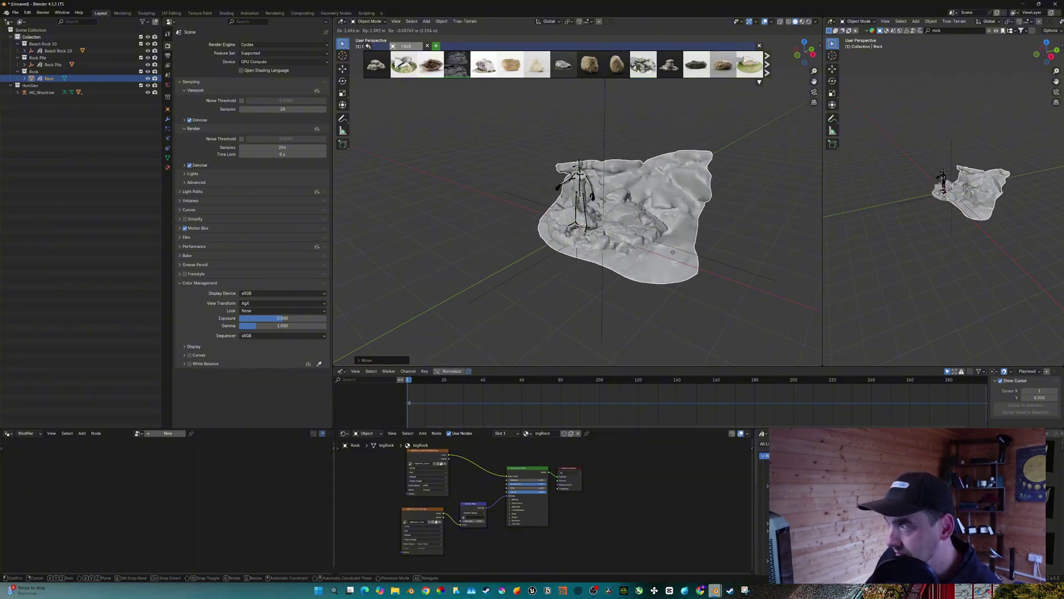
click(673, 252)
Reposition the rocks so they form a ledge and a backdrop around the human figure.
middle_drag(673, 252, 636, 222)
key(g)
click(571, 188)
middle_drag(571, 188, 596, 236)
key(g)
click(643, 208)
scroll(606, 202, up, 3)
click(596, 237)
key(g)
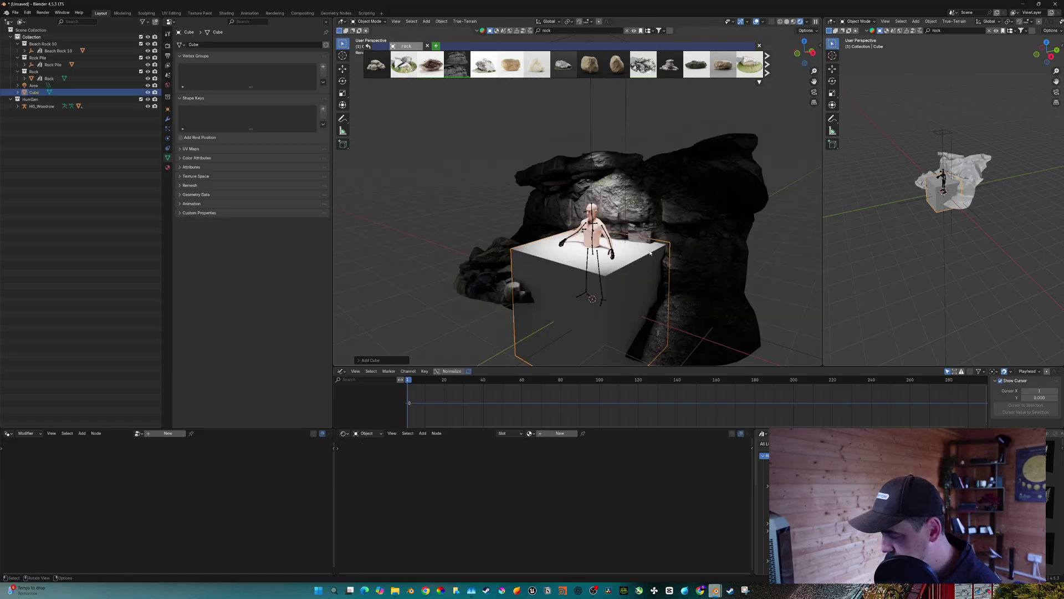
Scale the cube by 10 to enclose the scene and replace the Principled BSDF in its new material with a volume shader.
text(s10)
click(650, 251)
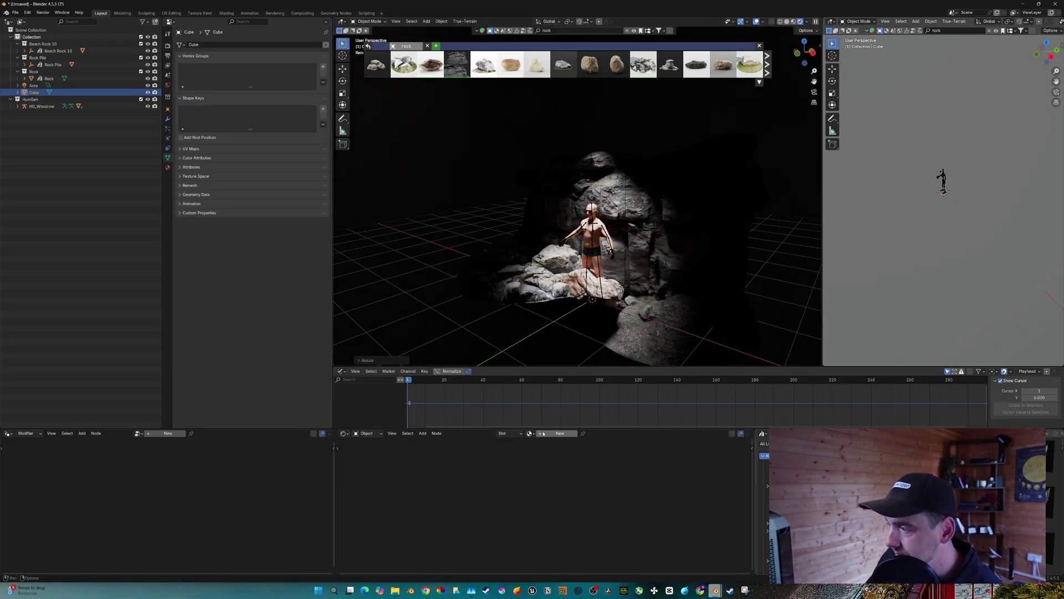
click(560, 433)
scroll(548, 481, up, 1)
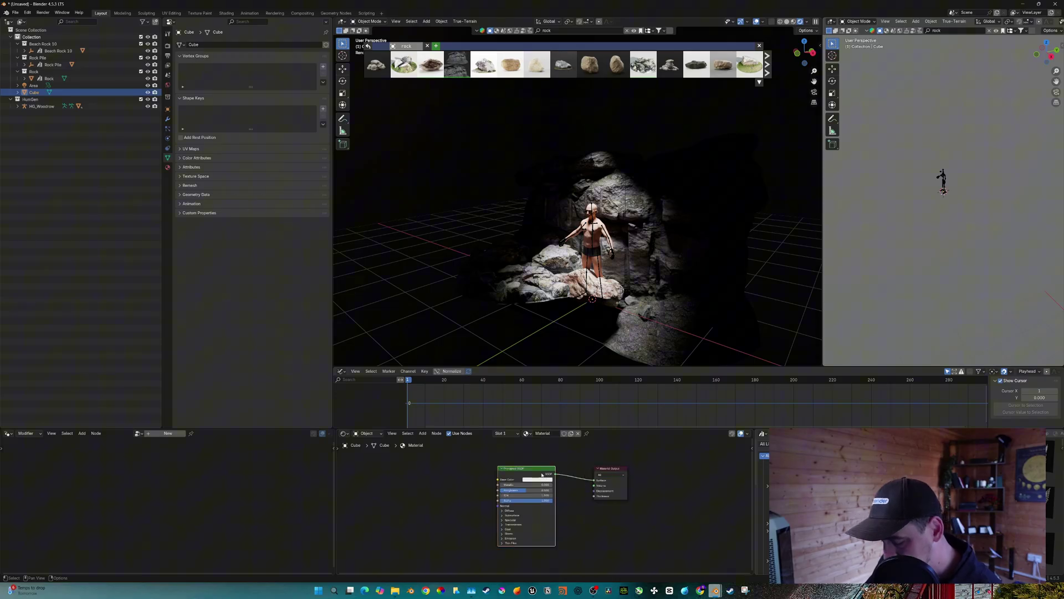
click(542, 475)
key(x)
drag(544, 495, 544, 495)
text(vo)
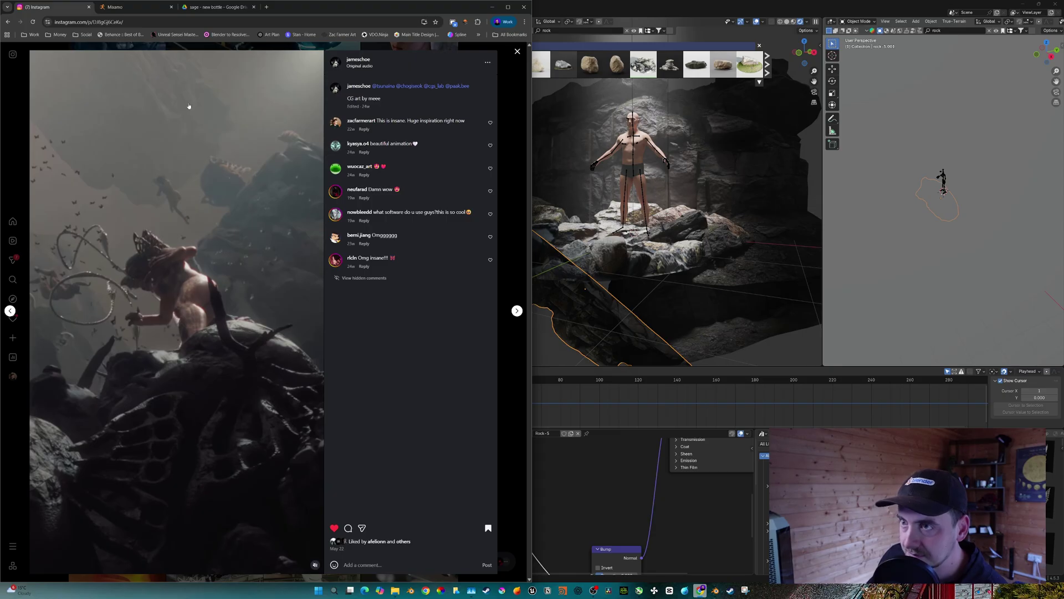
Duplicate the stone, place the copy high above and to one side of the figure, and rotate it freely.
click(552, 476)
key(shift+d)
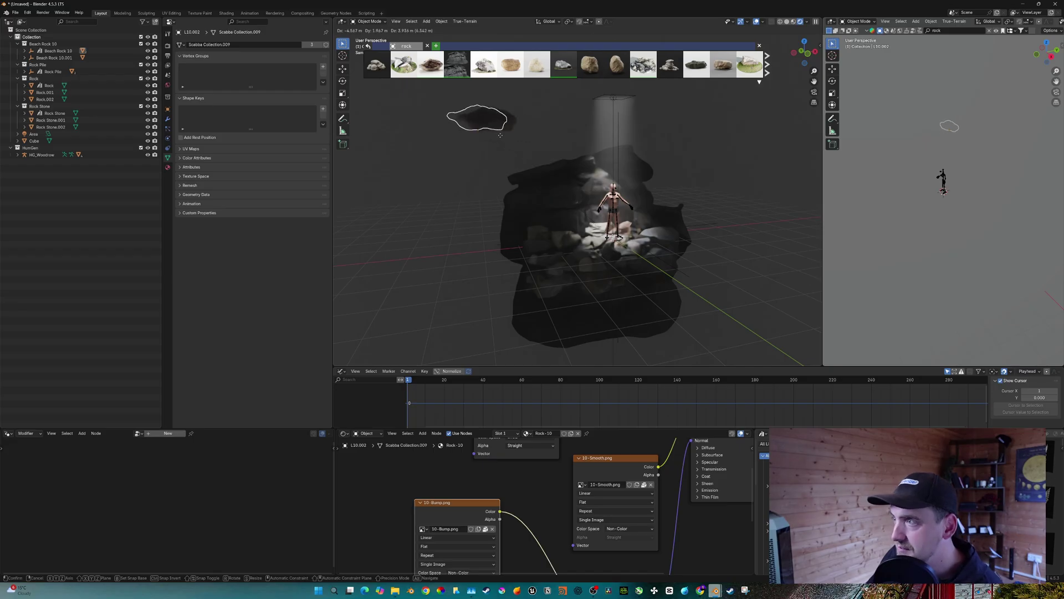
click(500, 135)
middle_drag(560, 167, 485, 155)
key(r)
key(r)
click(514, 197)
key(g)
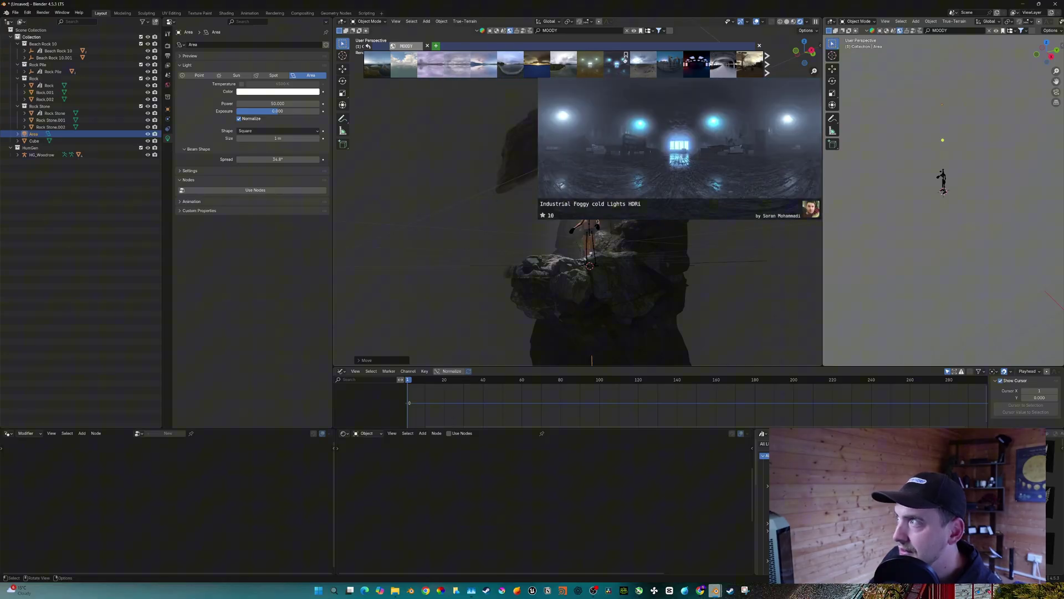
Browse the moody HDRI results and apply the Concrete Depths Subterranean View HDRI to the world.
scroll(627, 64, down, 2)
scroll(627, 63, down, 1)
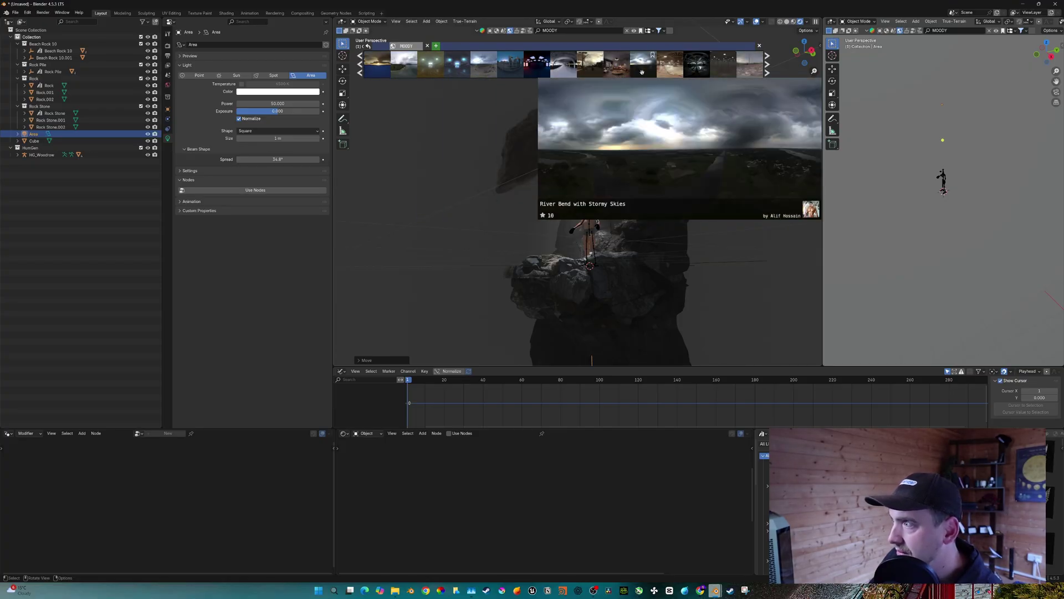
click(699, 67)
click(685, 81)
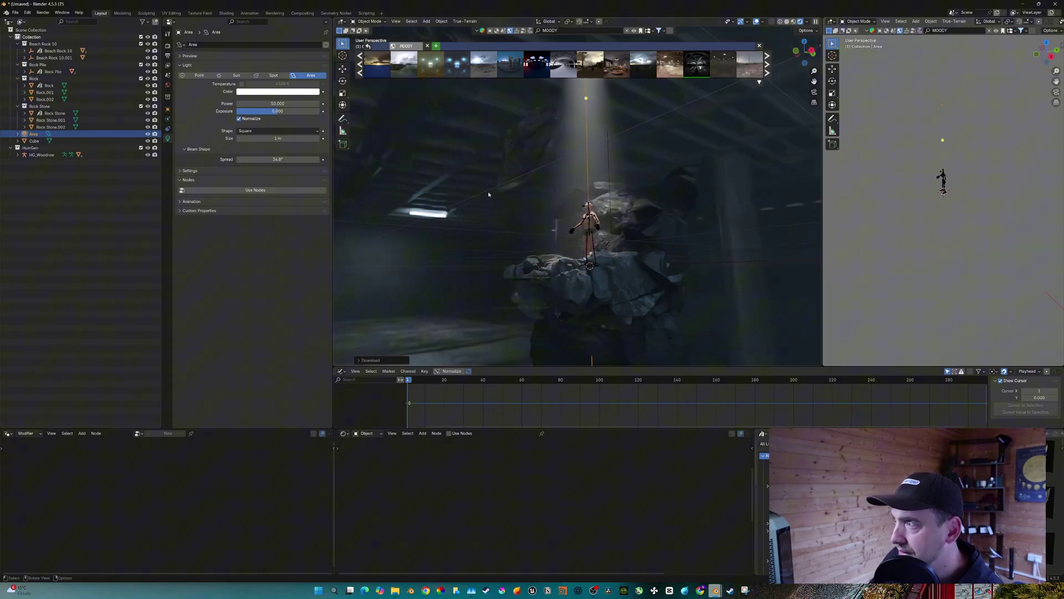
Add a second Background node to the world shader and connect it to the Mix Shader's free shader input.
drag(614, 480, 616, 508)
text(back)
key(Return)
click(616, 508)
Add a Light Path node and connect its Is Camera Ray output to the Mix Shader's factor.
middle_drag(616, 499, 629, 520)
drag(626, 486, 513, 461)
text(light)
key(Return)
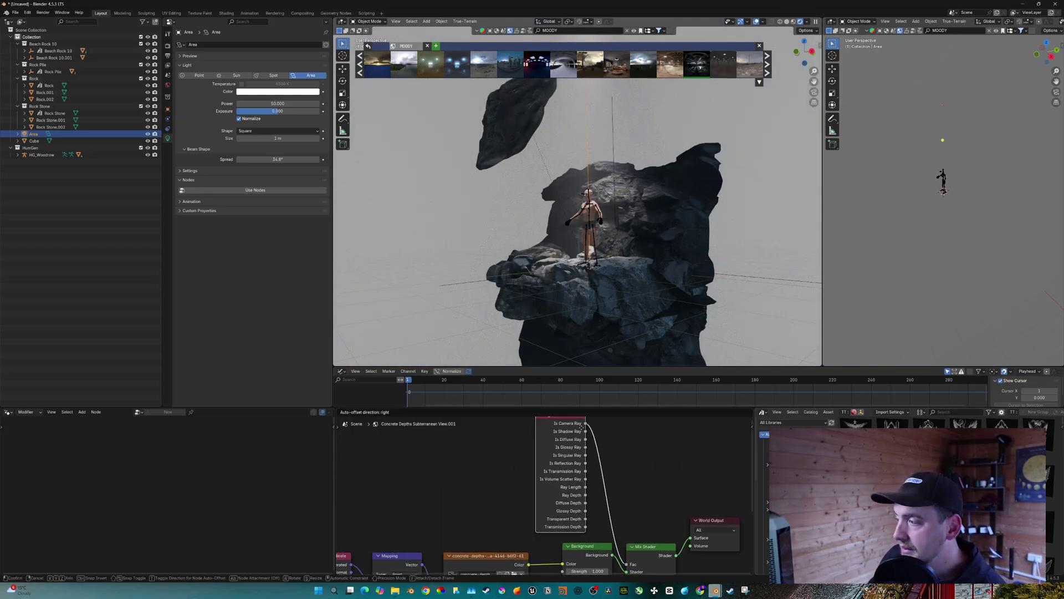
click(570, 444)
middle_drag(576, 493, 569, 433)
drag(582, 500, 573, 510)
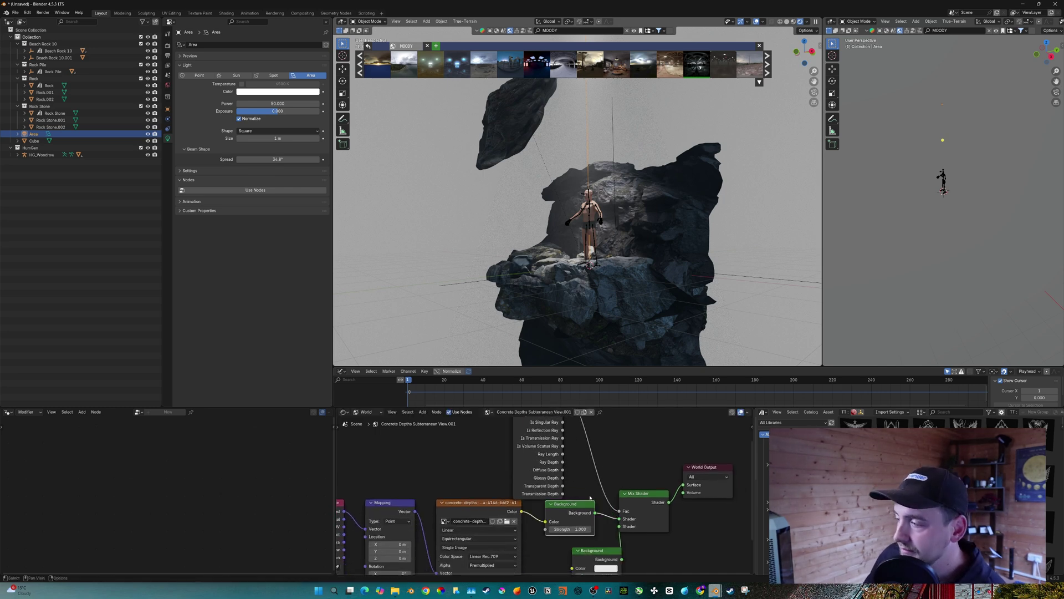
Set the second Background node's color to black and tidy the world node layout.
middle_drag(595, 495, 563, 453)
scroll(570, 461, down, 2)
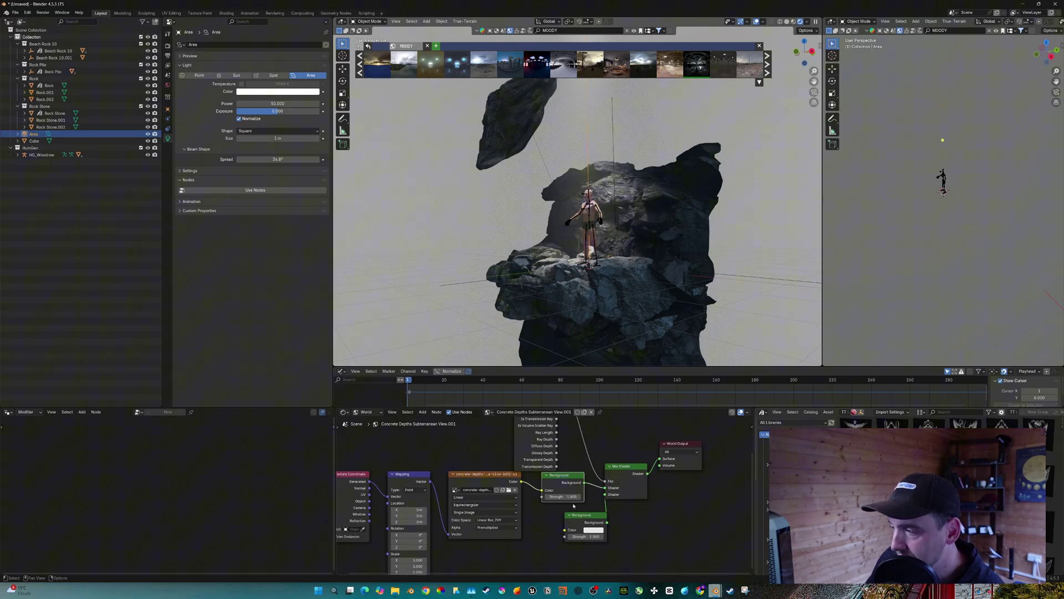
middle_drag(578, 496, 572, 491)
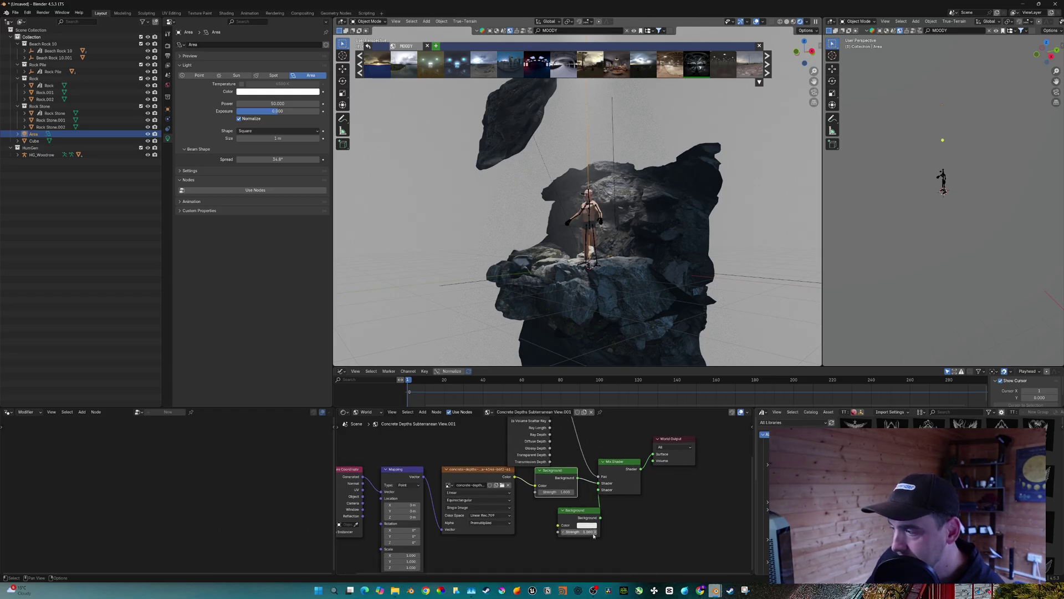
click(593, 525)
drag(634, 455, 633, 474)
middle_drag(620, 496, 631, 569)
drag(545, 451, 545, 448)
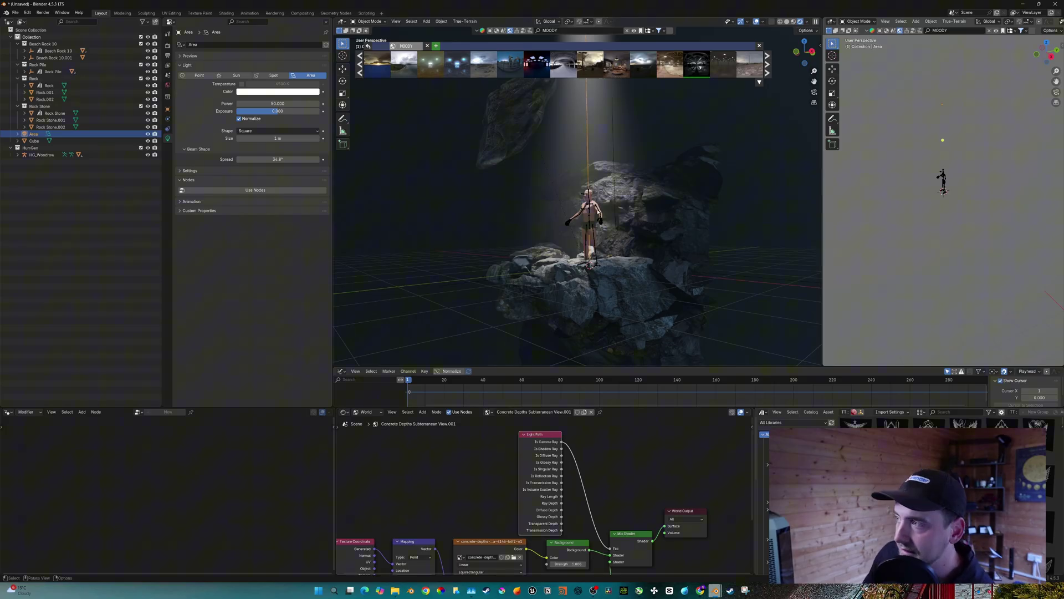
Inspect the light beam, figure and rocks from several angles against the darkened background.
middle_drag(598, 212, 595, 194)
middle_drag(606, 501, 606, 467)
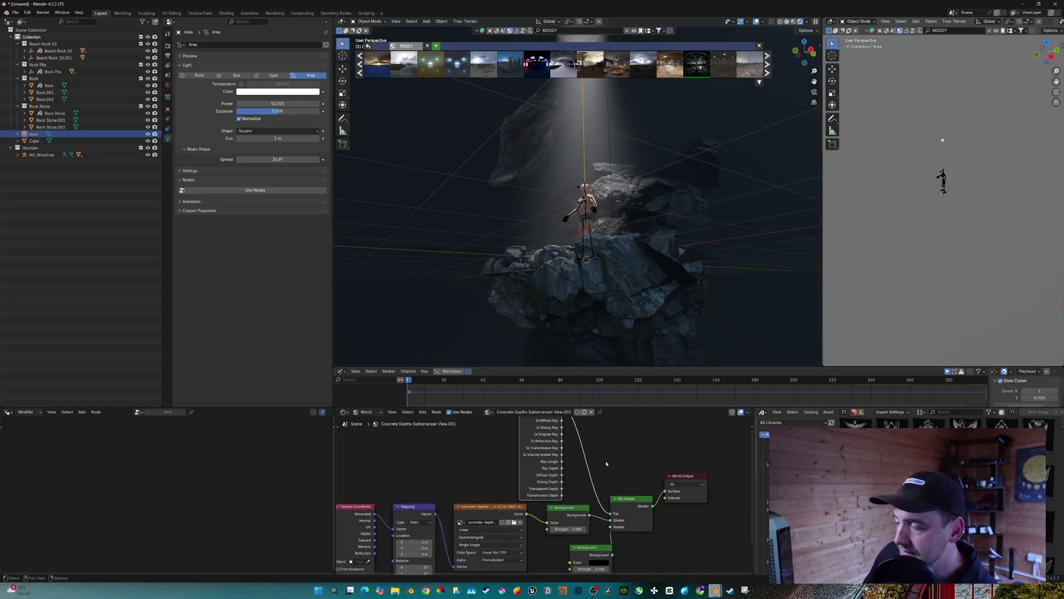
middle_drag(638, 268, 586, 244)
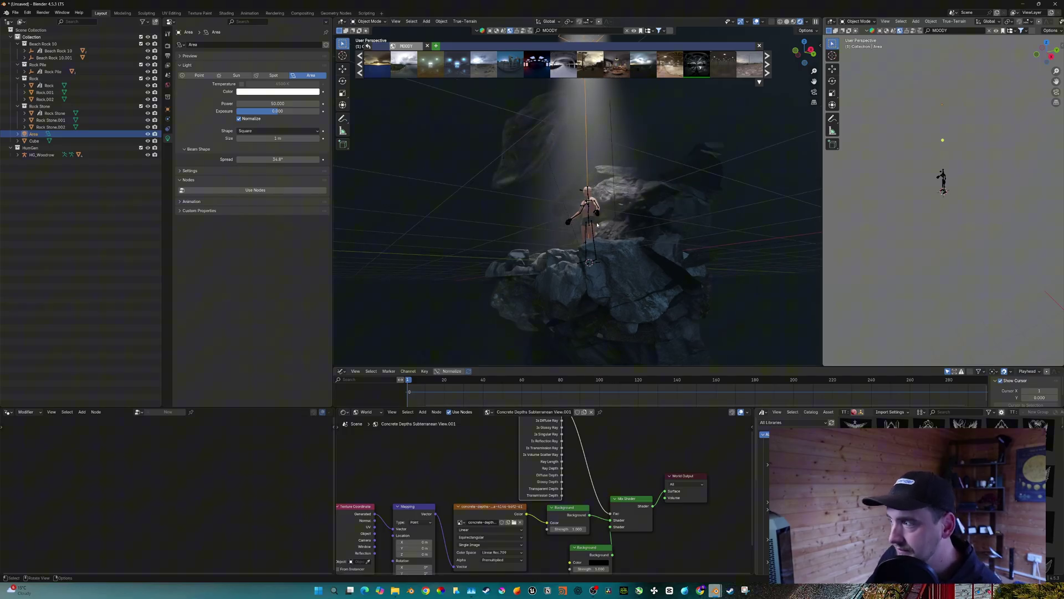
middle_drag(607, 287, 578, 284)
shift+middle_drag(640, 217, 644, 243)
middle_drag(635, 189, 647, 204)
scroll(646, 205, up, 4)
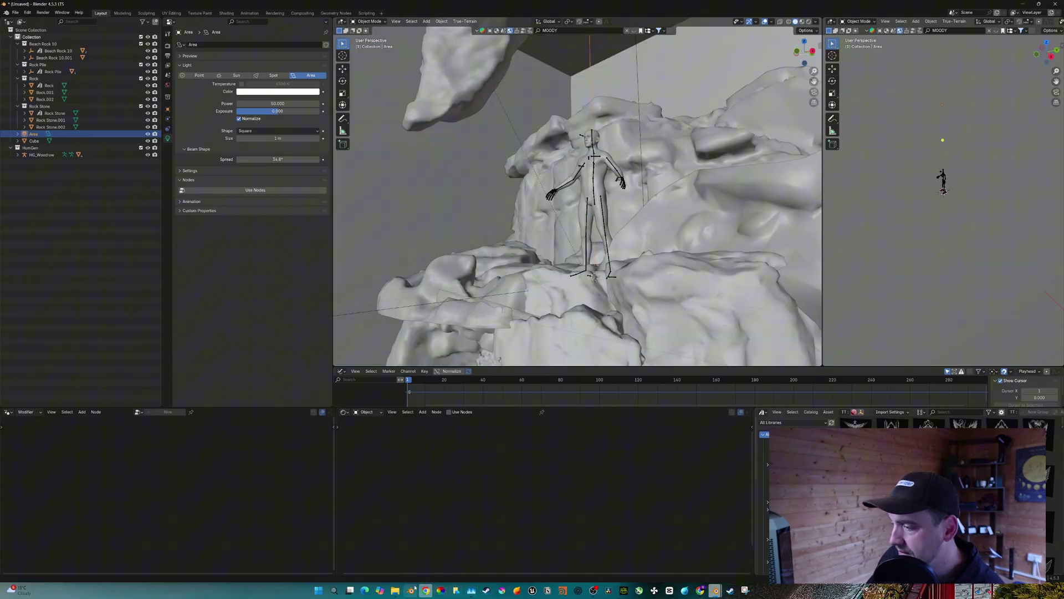
Import the Dancing FBX file from the 14.ray portal.random folder with the default import settings.
click(395, 590)
drag(540, 272, 432, 272)
click(136, 288)
drag(136, 288, 524, 349)
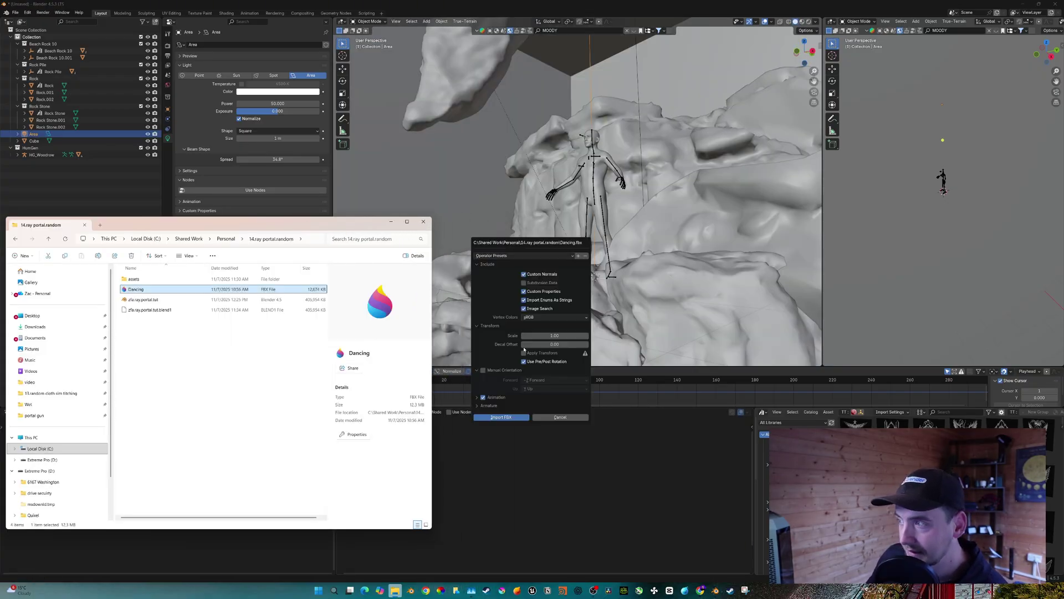
click(502, 418)
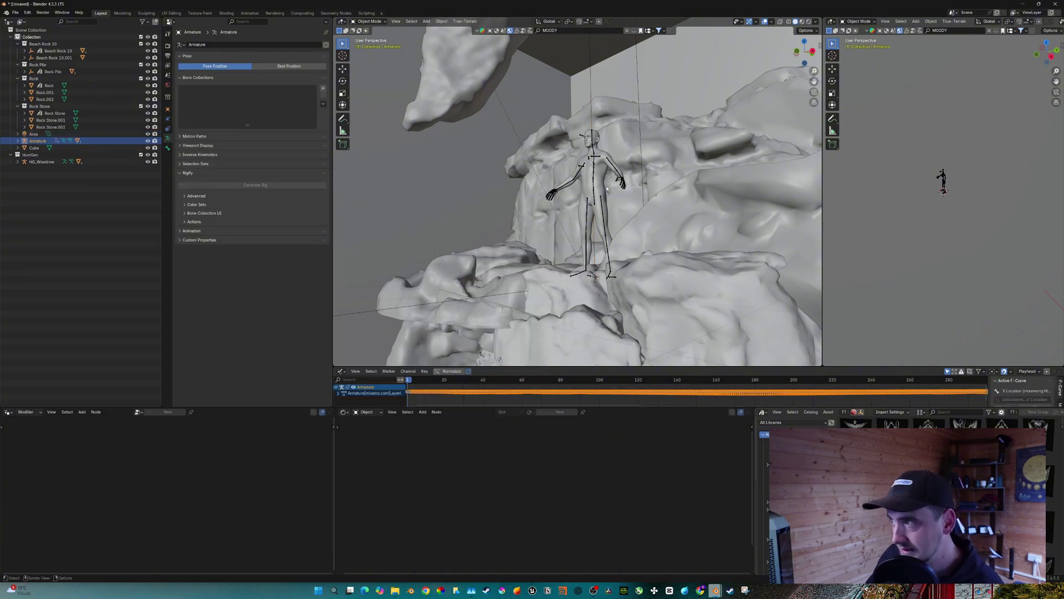
Clear the scale of the imported dancing armature.
key(alt+s)
mouse_move(591, 176)
middle_down()
mouse_move(561, 165)
mouse_move(608, 162)
mouse_move(618, 171)
mouse_move(602, 189)
mouse_move(605, 179)
middle_up()
scroll(561, 165, up, 4)
click(560, 165)
key(g)
key(Escape)
In the Rokoko retargeting settings, assign Armature as the source and HG_Woodrow as the target.
key(n)
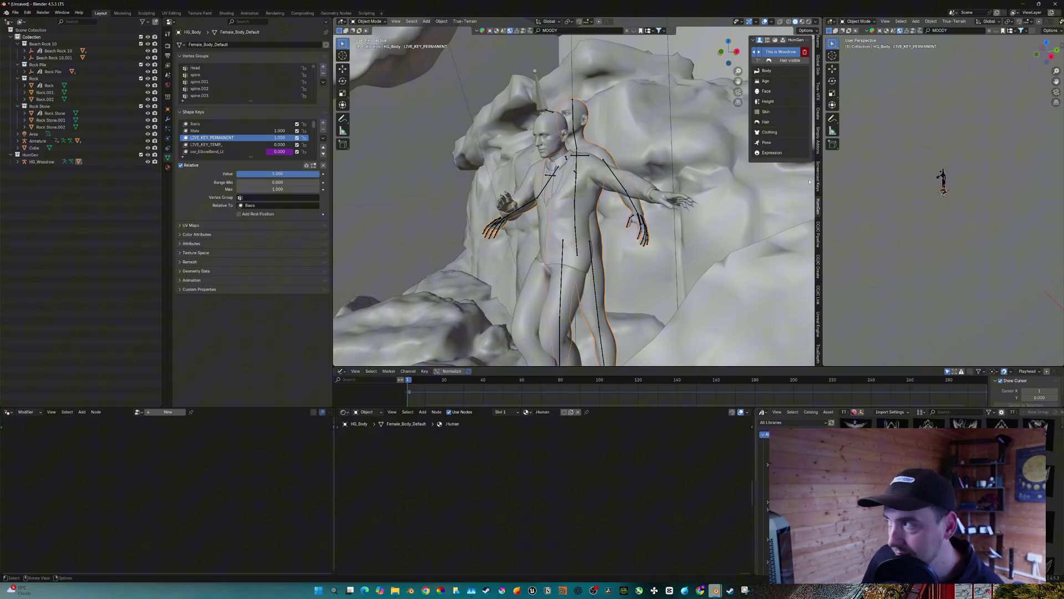
scroll(818, 176, down, 3)
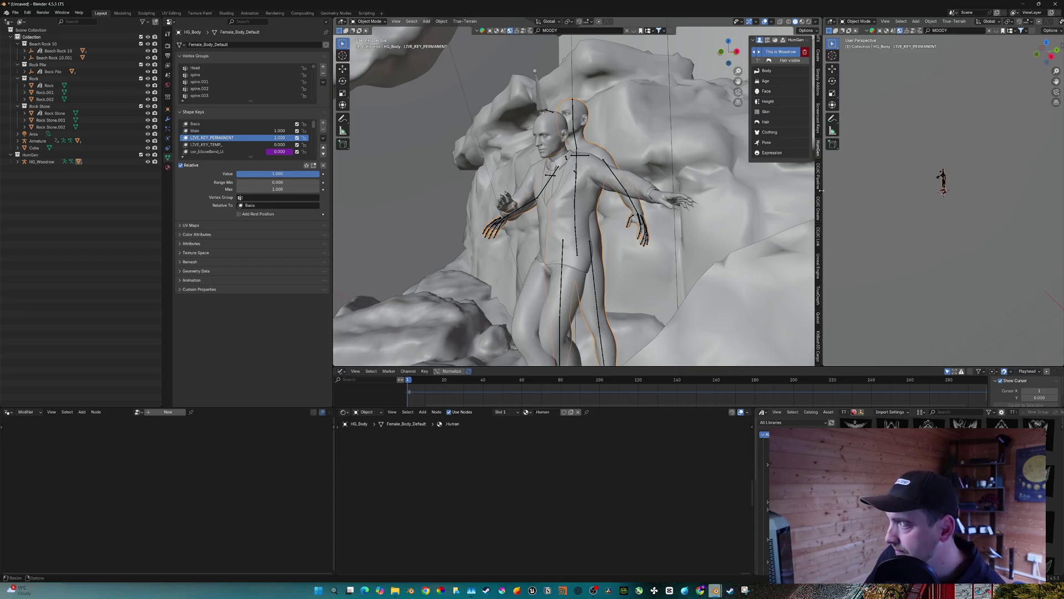
scroll(819, 173, up, 3)
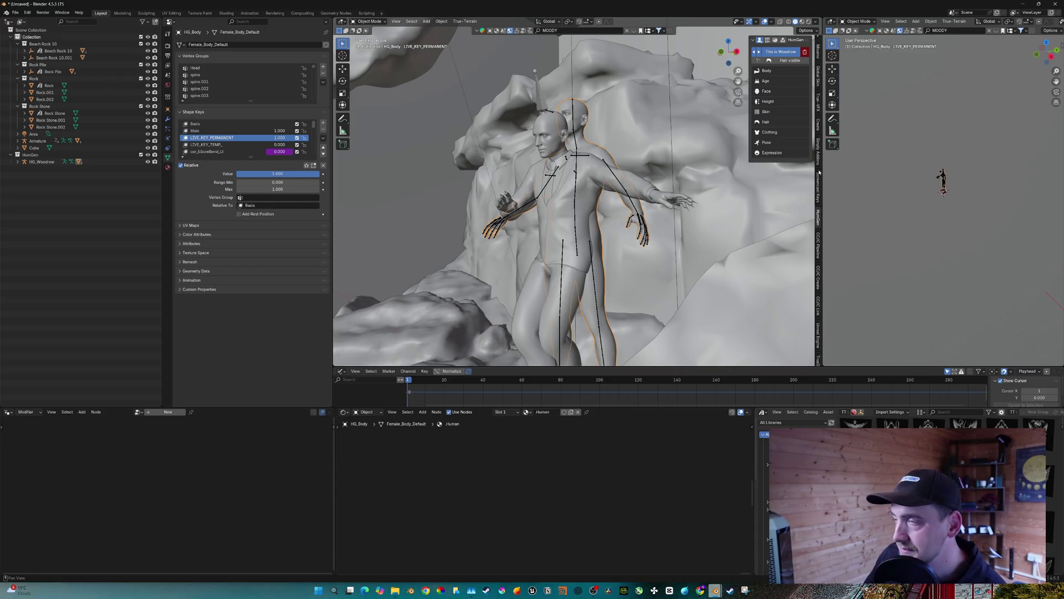
scroll(819, 173, up, 1)
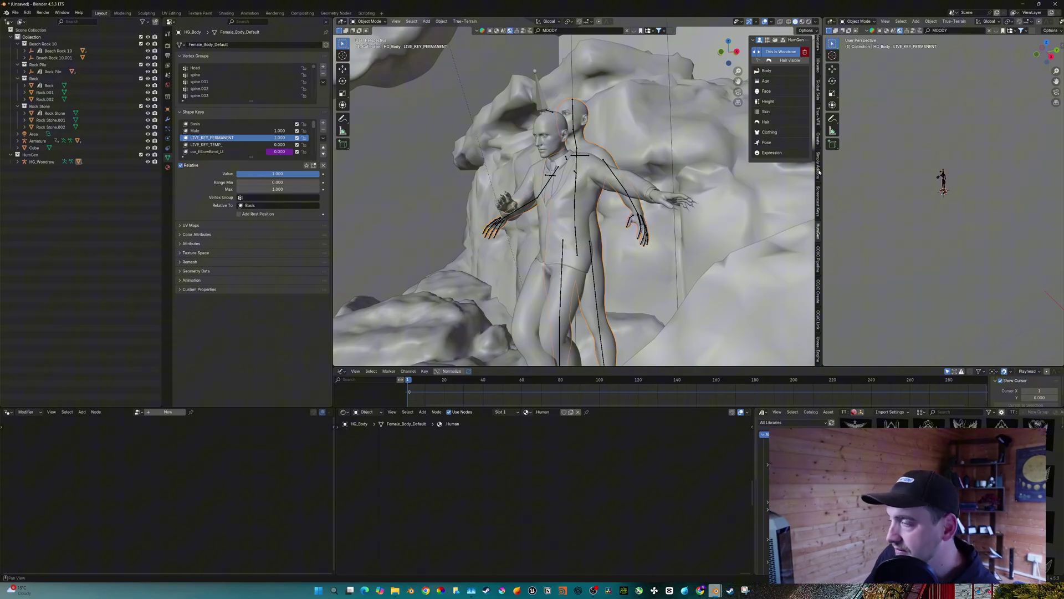
scroll(820, 174, up, 9)
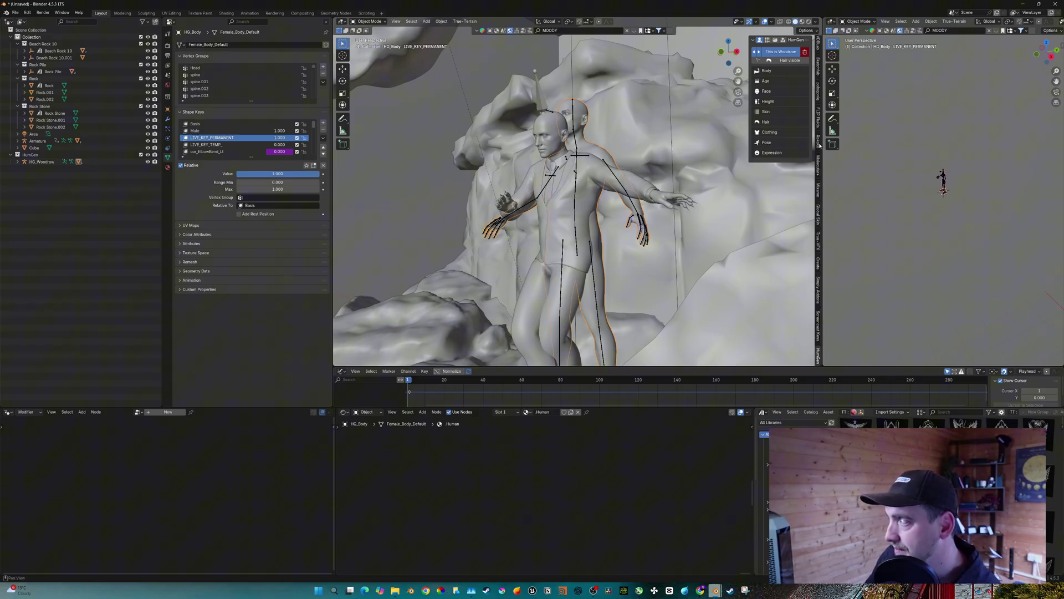
click(820, 144)
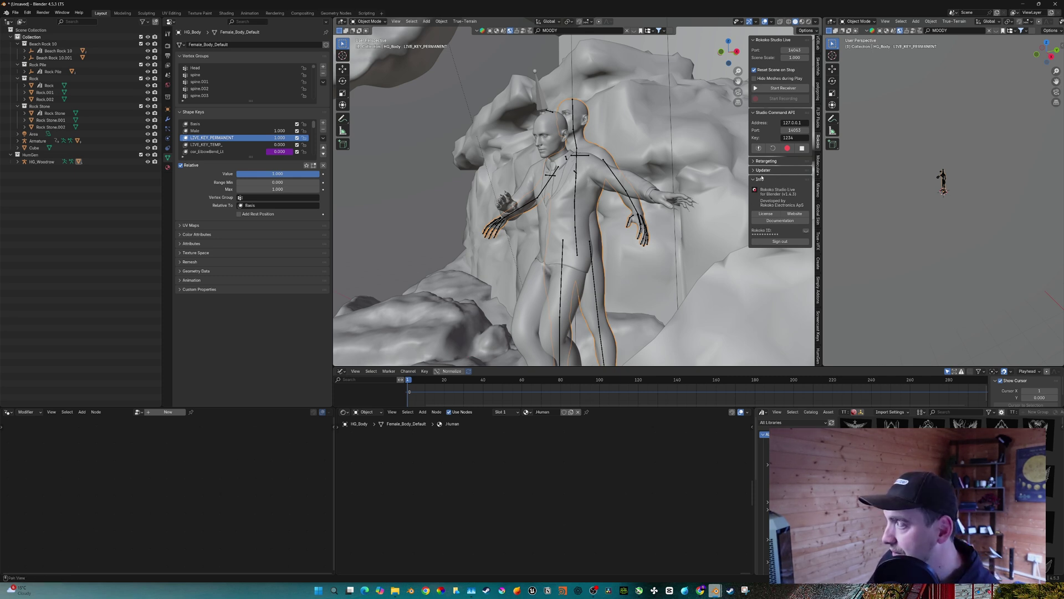
click(765, 161)
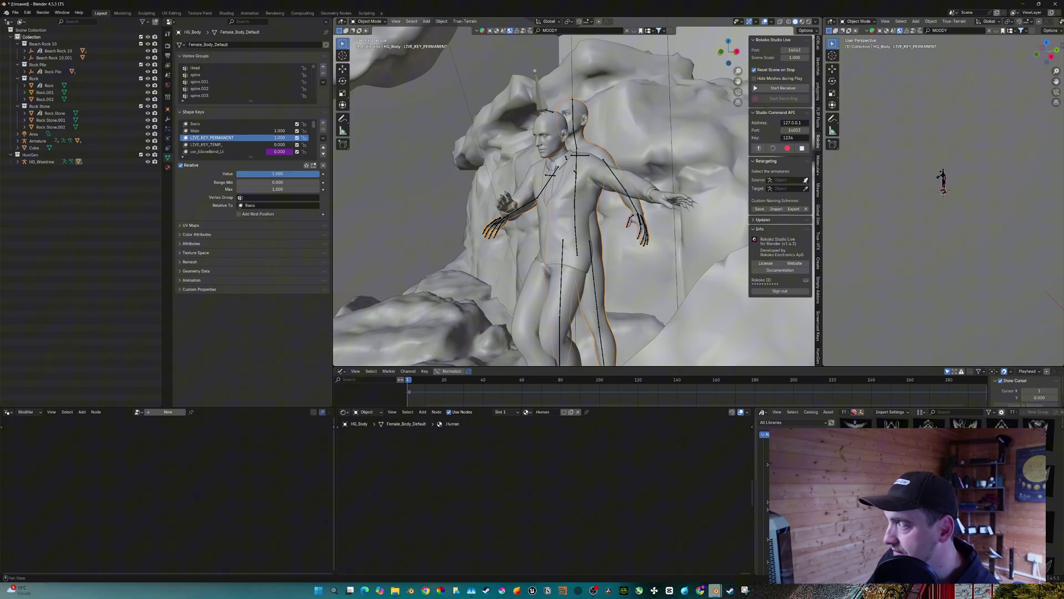
click(554, 97)
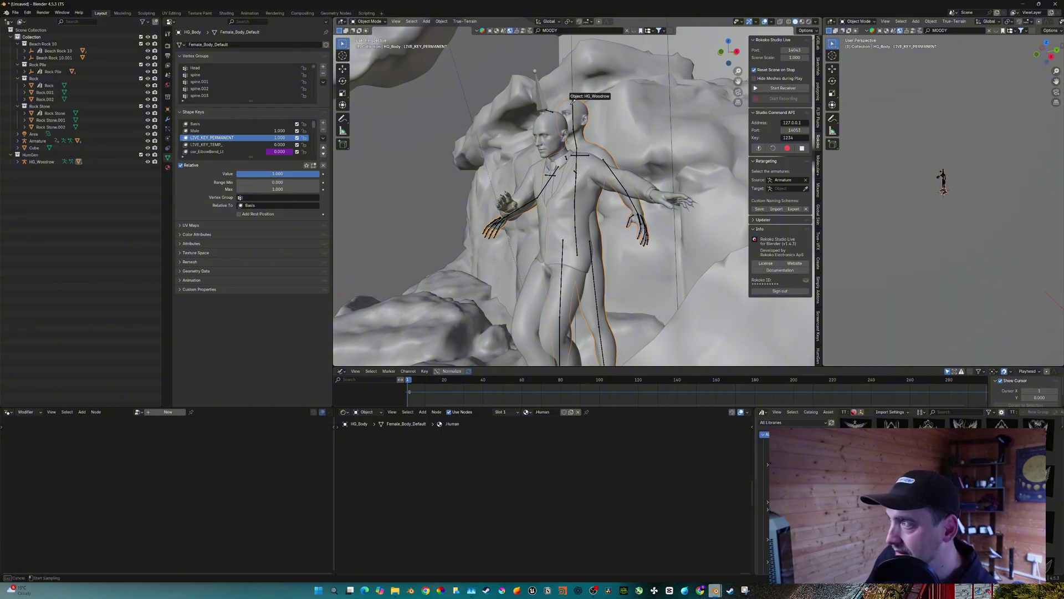
click(573, 97)
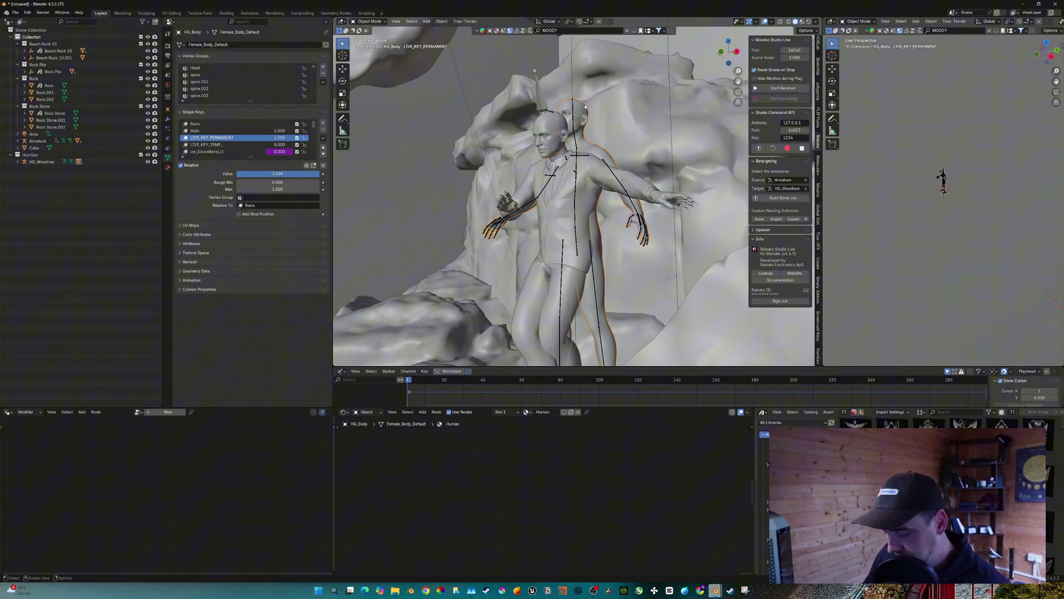
Build the Rokoko bone list, retarget the dancing animation onto HG_Woodrow and play it back.
middle_drag(583, 125, 564, 138)
scroll(565, 138, up, 2)
scroll(565, 138, up, 2)
click(783, 198)
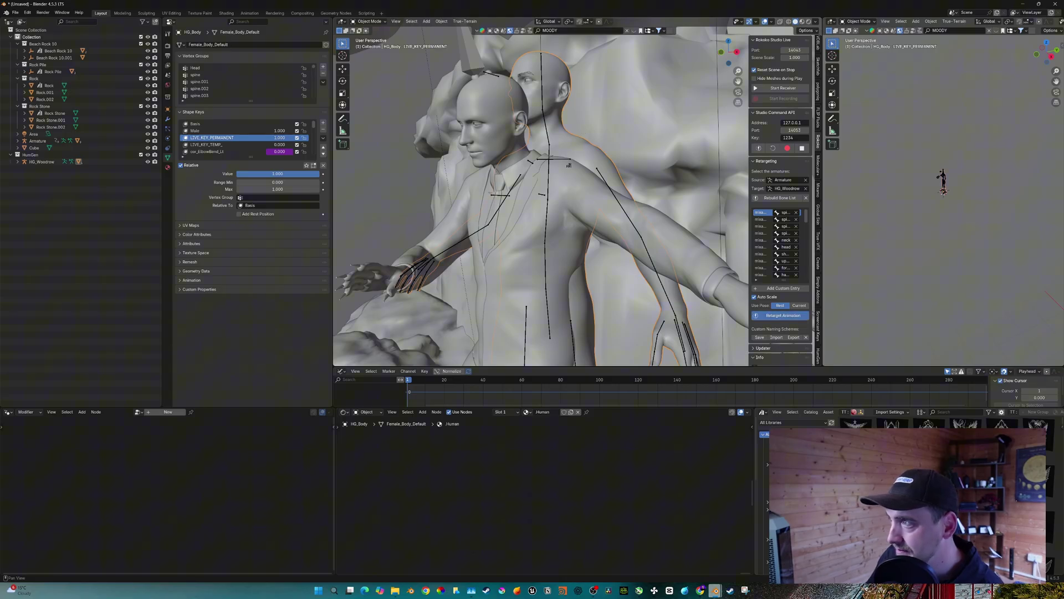
scroll(569, 165, down, 3)
mouse_move(574, 239)
shift+middle_down()
mouse_move(579, 169)
mouse_move(588, 237)
shift+middle_up()
key(space)
key(space)
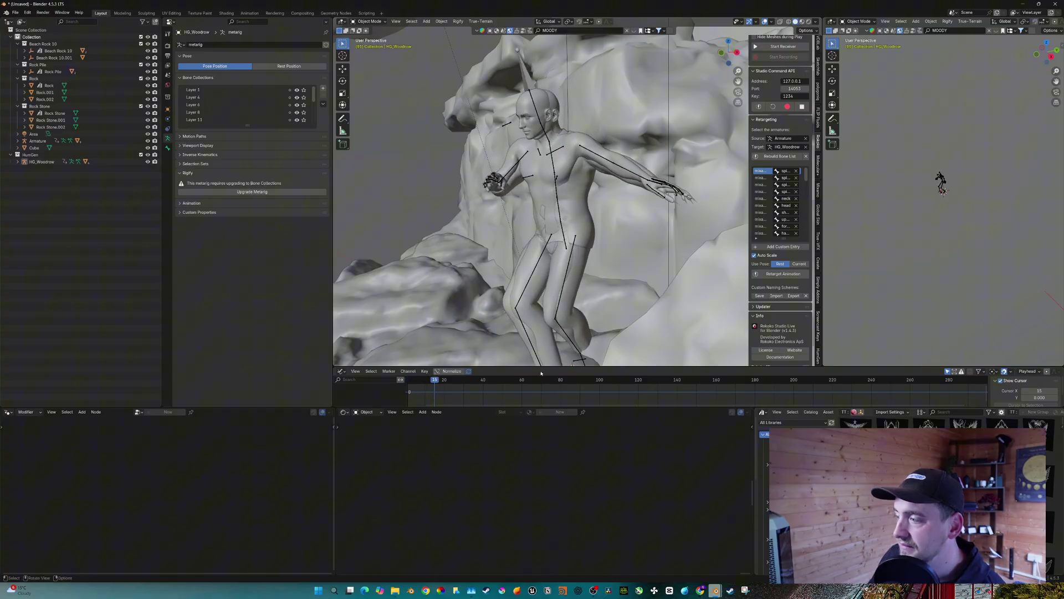
Enlarge the Graph Editor and enable Normalize for HG_Woodrow's animation curves with the playhead at frame 1.
drag(533, 408, 528, 436)
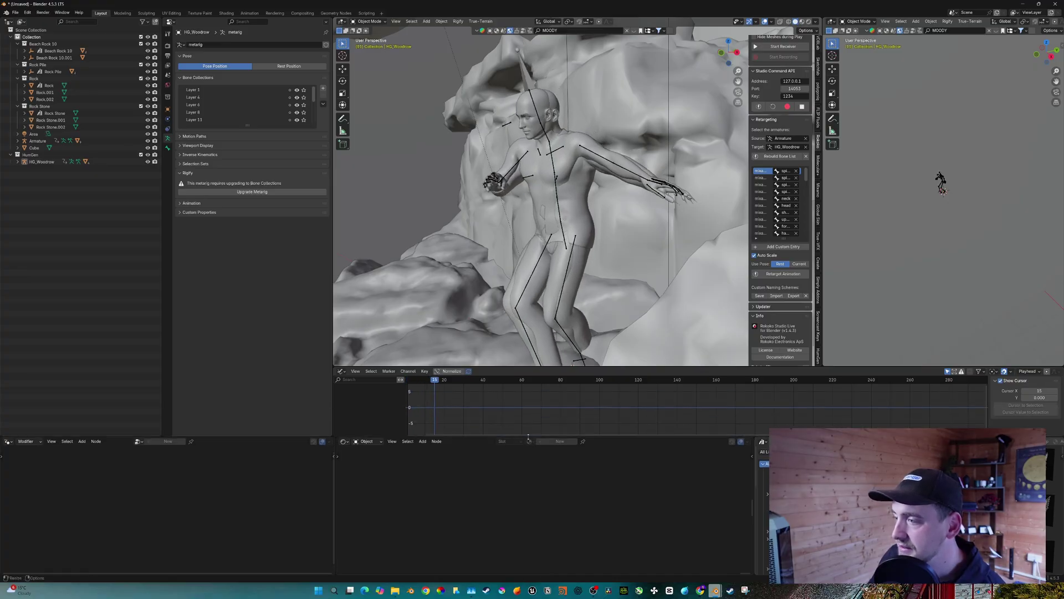
click(342, 371)
click(433, 396)
click(564, 380)
key(shift+Left)
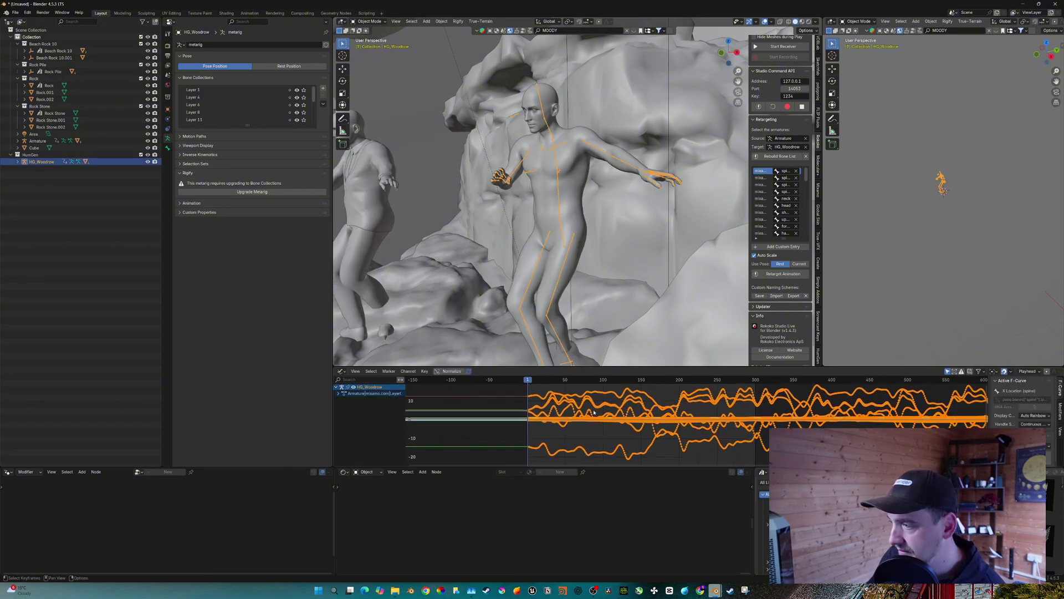
click(452, 371)
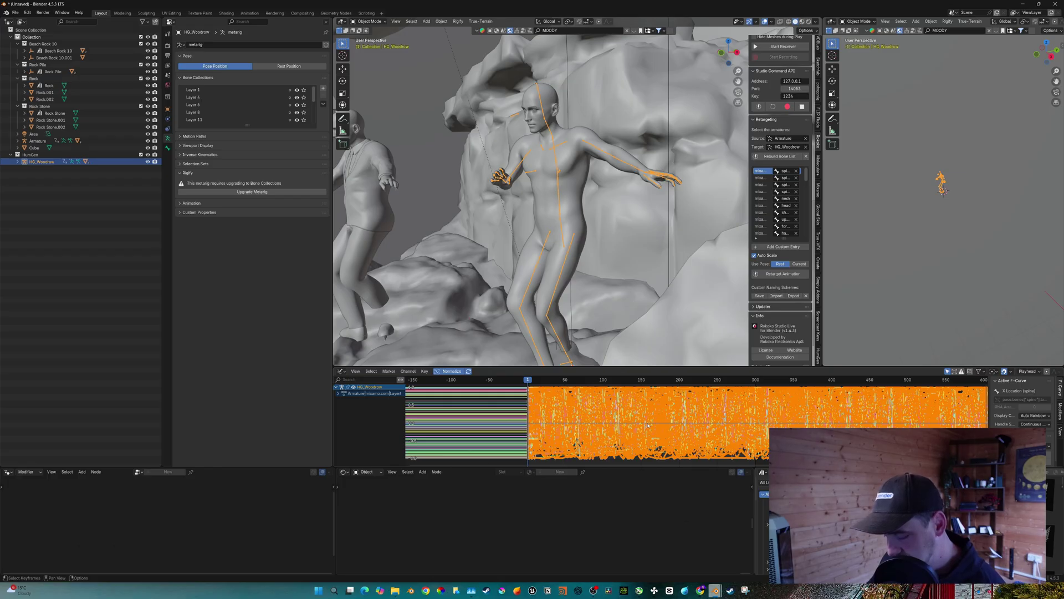
Try to scale HG_Woodrow's selected keyframes by 110 along the X axis.
key(s)
text(x)
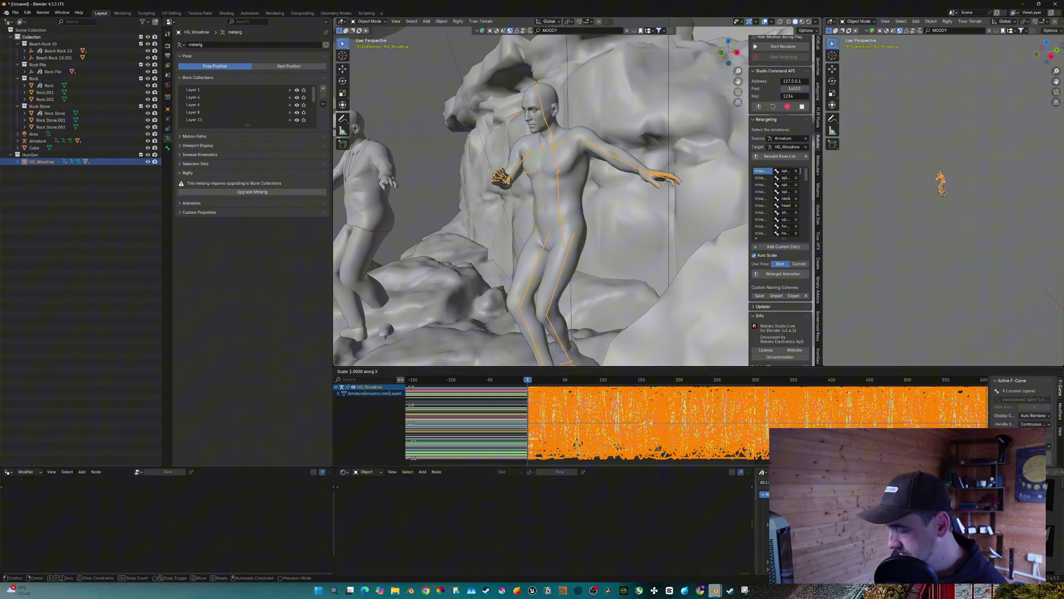
text(110)
key(Return)
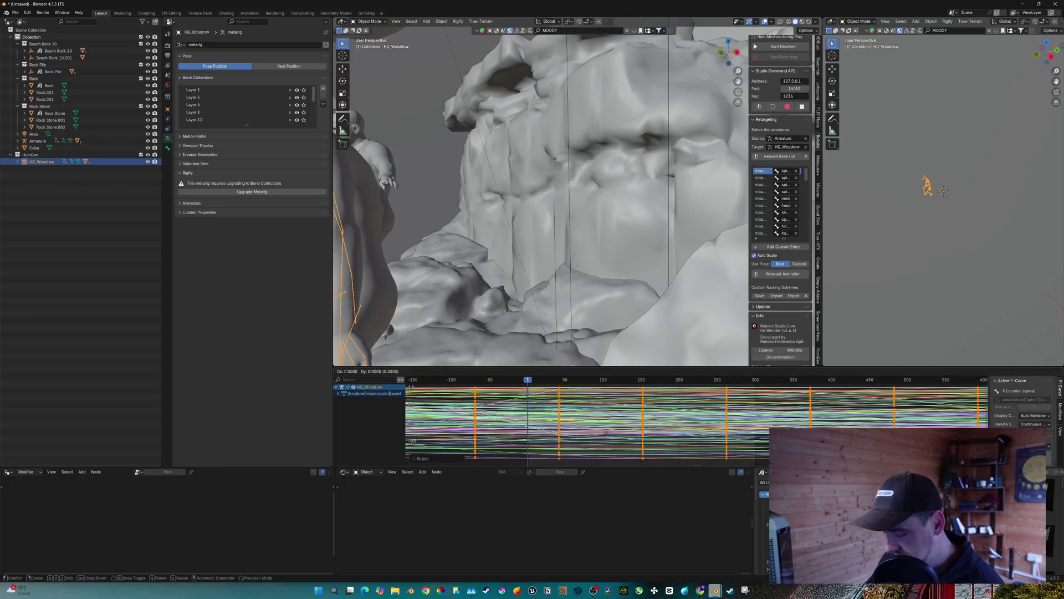
key(ctrl+z)
Duplicate the HG_Woodrow armature together with its body, eyes and teeth meshes, leaving the copy in place.
click(17, 161)
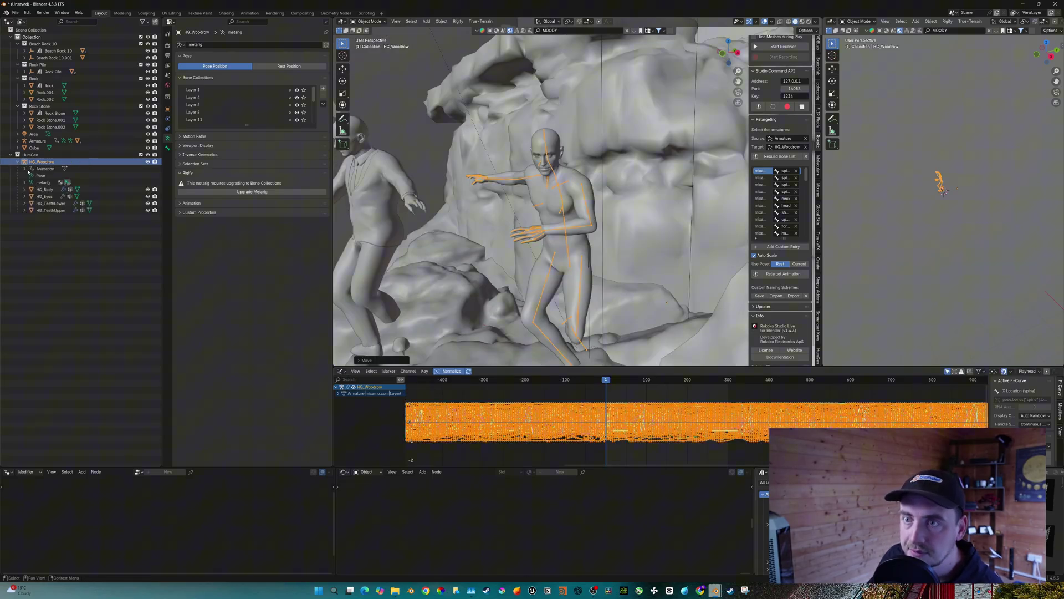
middle_drag(610, 235, 595, 228)
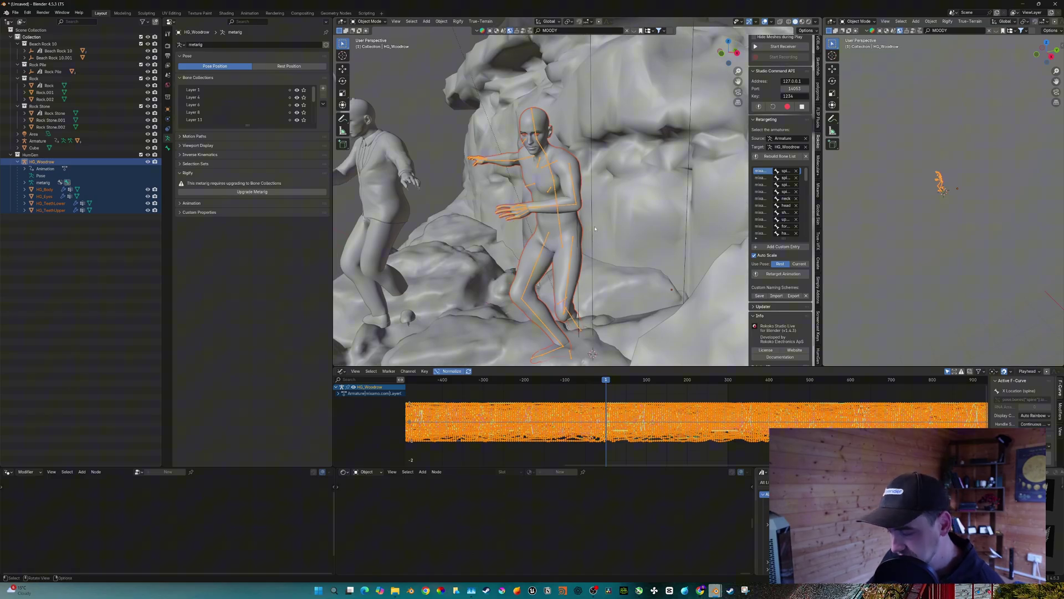
key(shift+d)
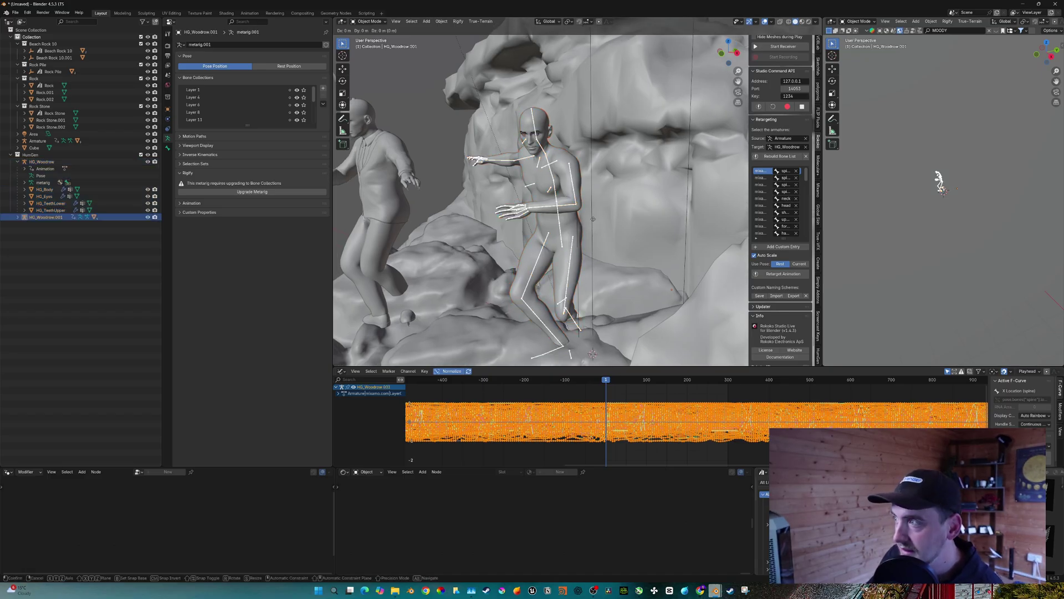
right_click(593, 219)
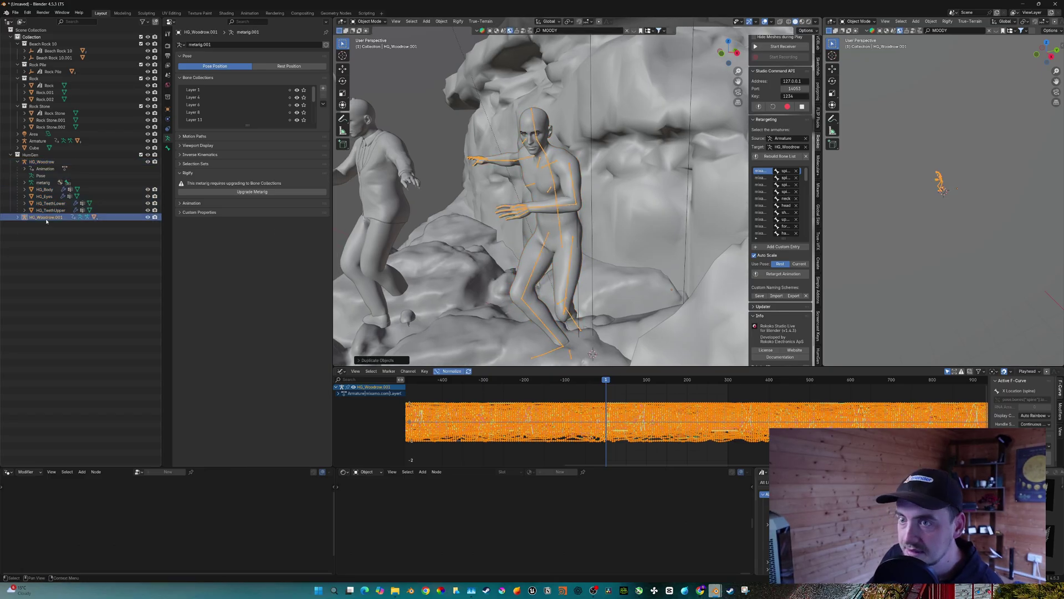
Select the duplicated HG_Woodrow armature and offset its animation keyframes in the Graph Editor.
click(45, 217)
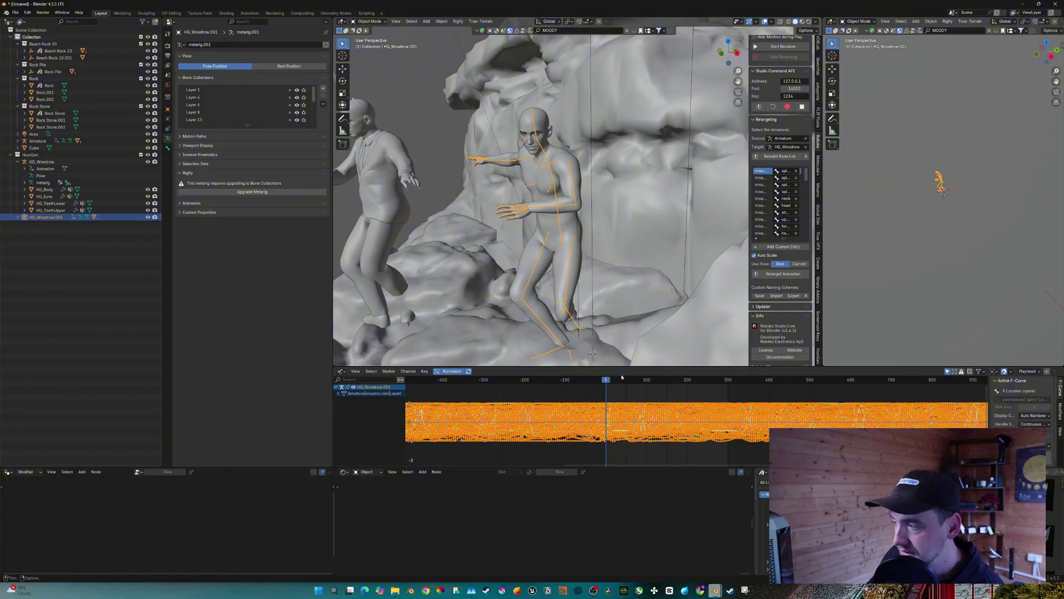
key(g)
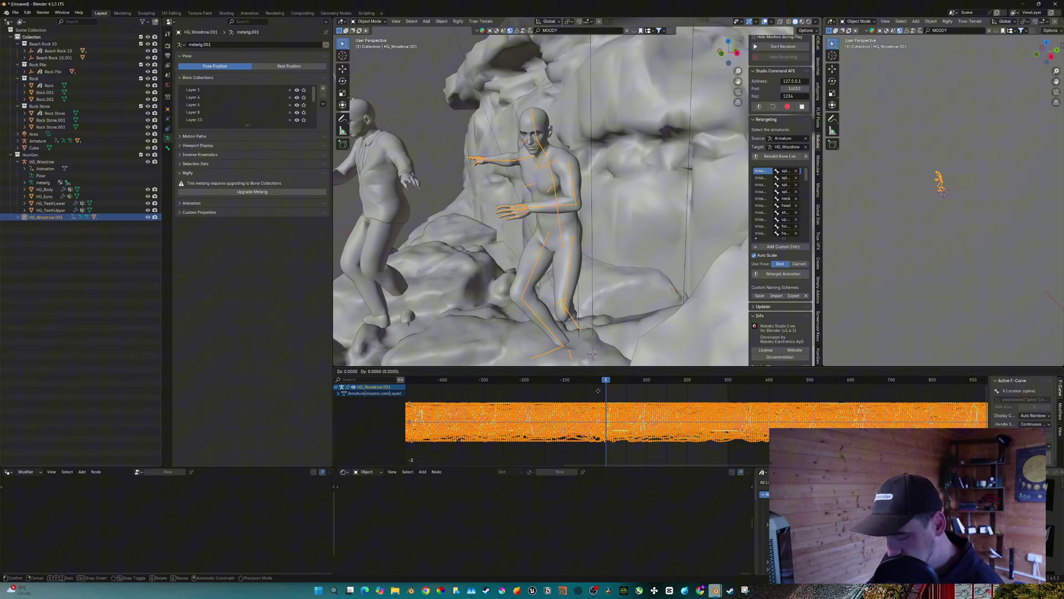
click(598, 391)
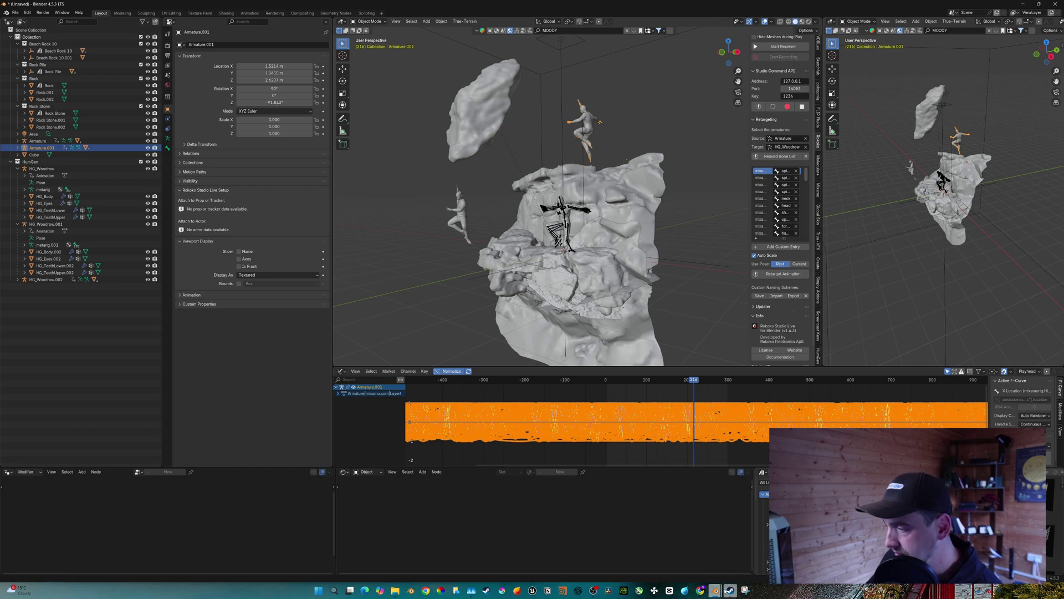
Switch to Chrome to examine the Instagram reference artwork, return to Blender and play the rendered scene's animation.
mouse_move(701, 591)
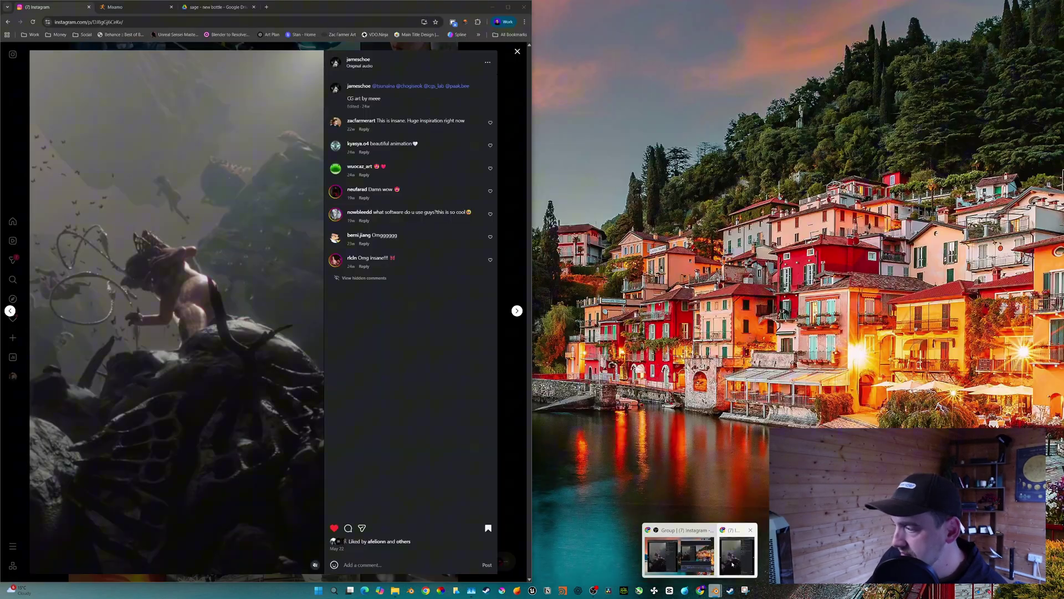
click(738, 551)
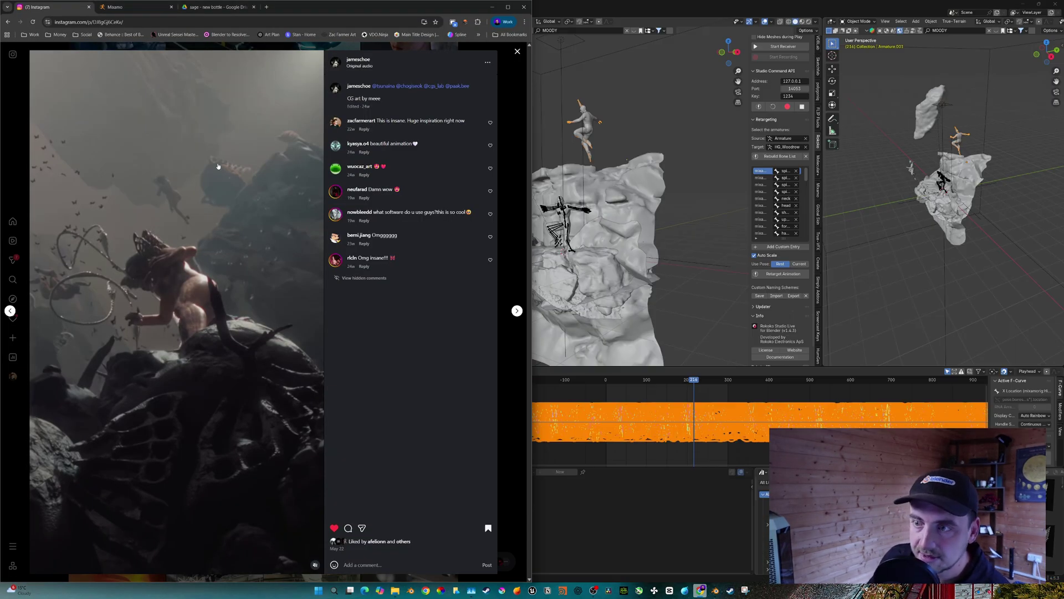
click(646, 93)
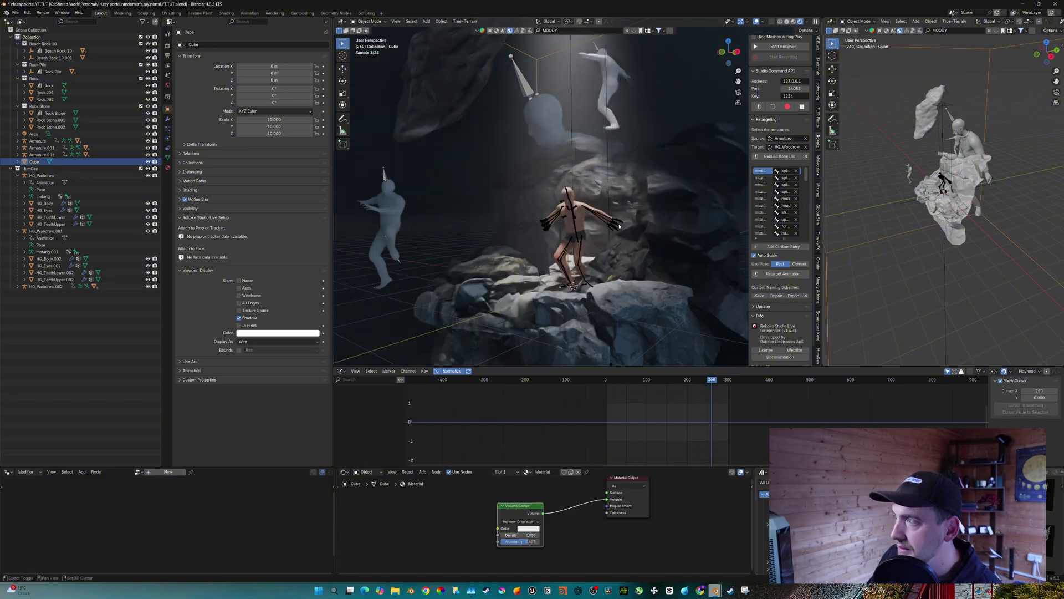
middle_drag(624, 230, 623, 224)
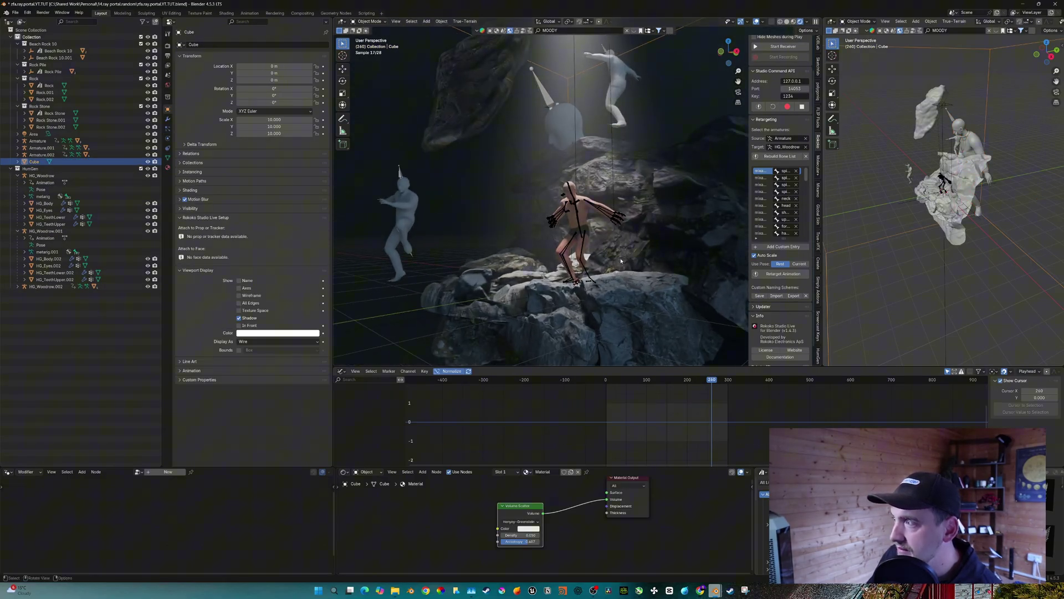
key(space)
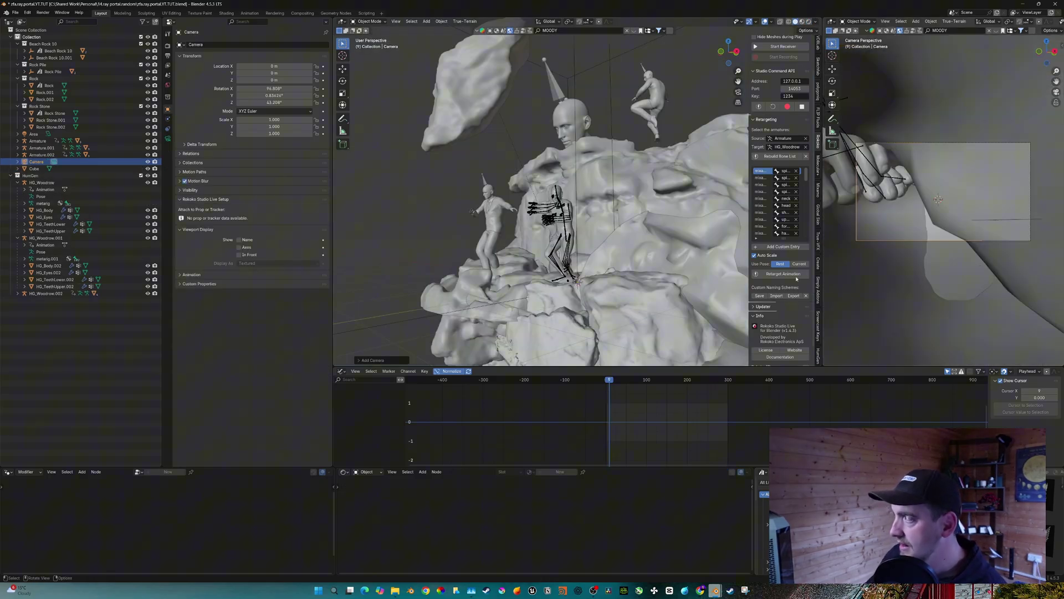
Move the new camera away from the scene centre to a viewpoint in front of the rocks and figures.
scroll(677, 267, down, 4)
middle_drag(687, 221, 601, 214)
key(g)
click(455, 218)
middle_drag(397, 246, 521, 244)
key(g)
click(582, 244)
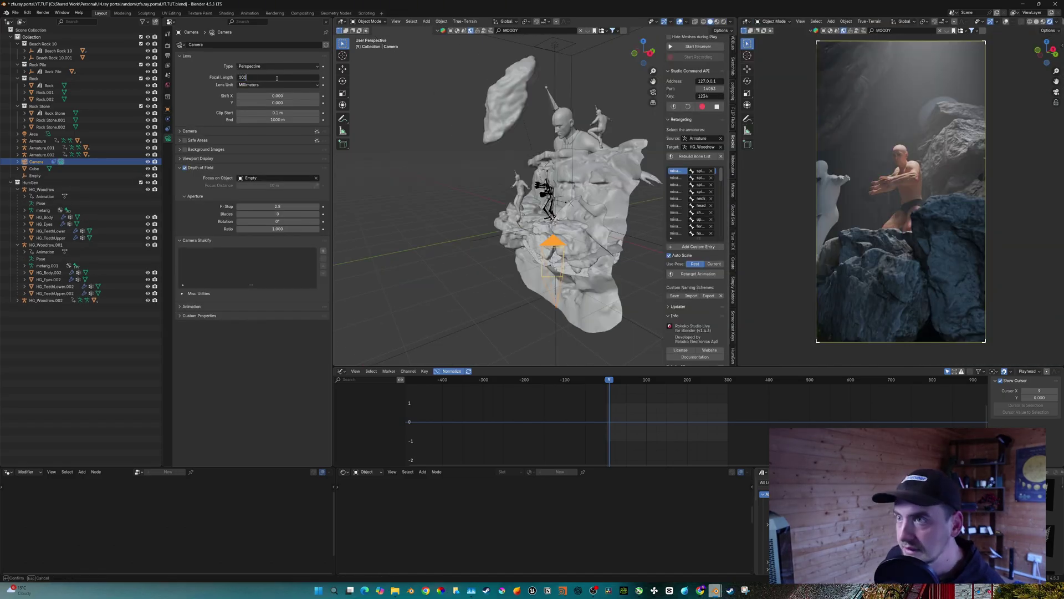
Set the camera's focal length to 100 mm and pull it back along its local Z axis to frame the figures.
key(Return)
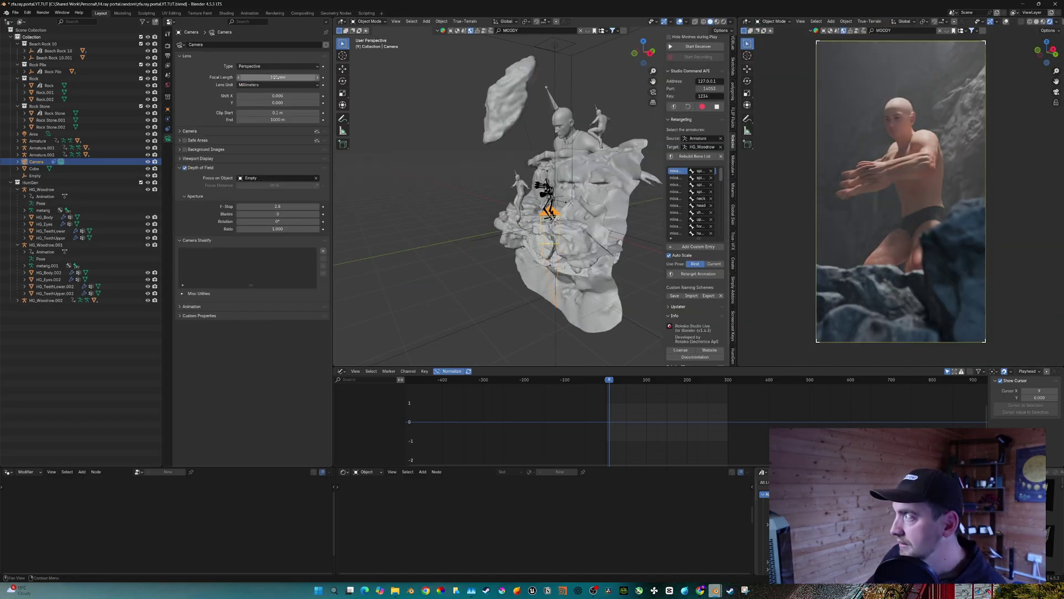
key(g)
mouse_move(532, 222)
middle_down()
mouse_move(585, 224)
mouse_move(528, 238)
middle_up()
key(z)
key(z)
click(581, 62)
scroll(529, 238, down, 4)
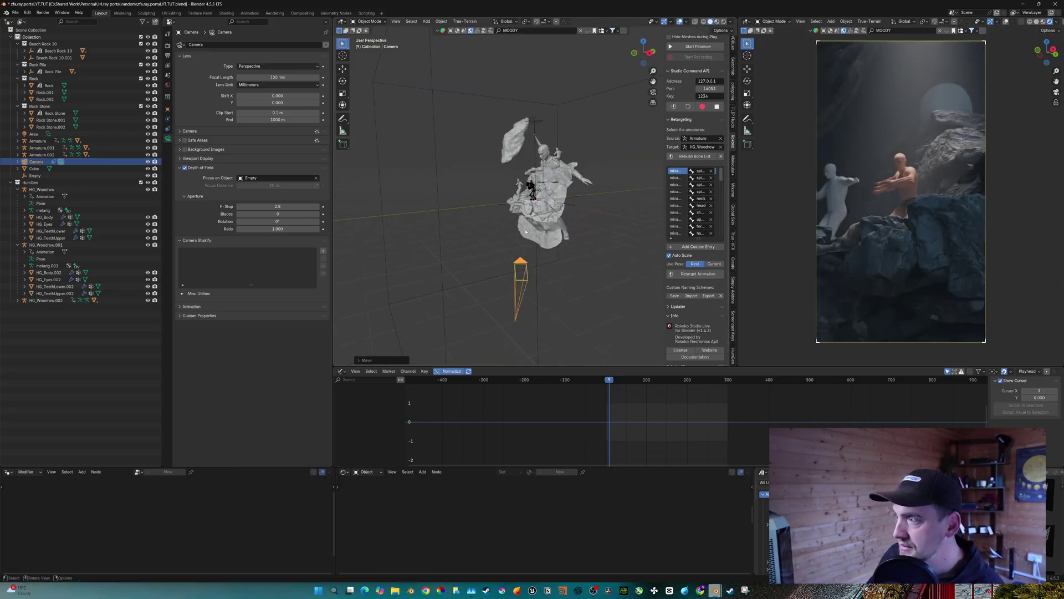
key(g)
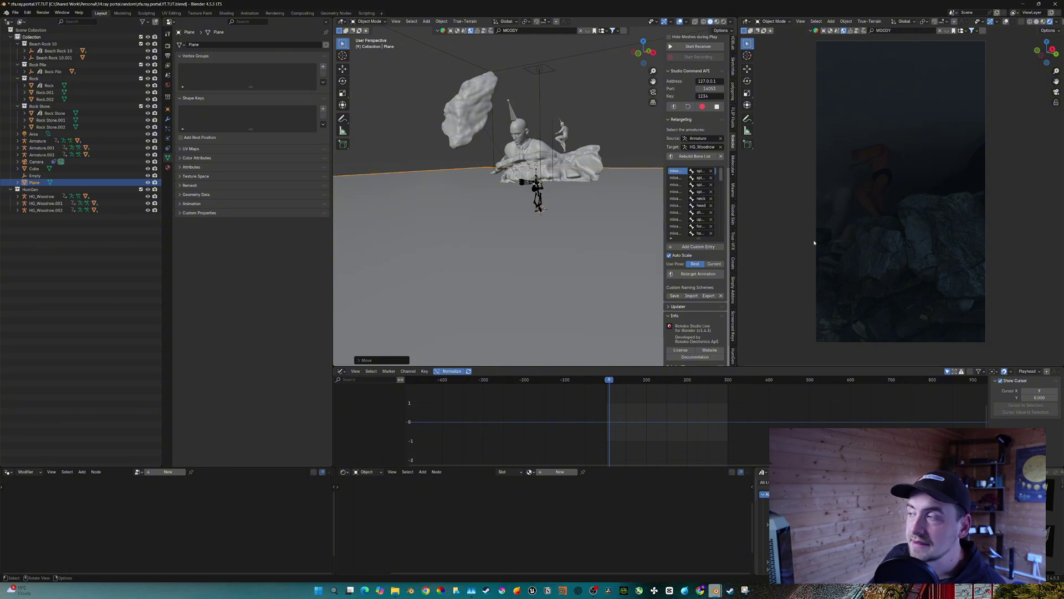
Set the camera viewport's shading to Solid.
key(z)
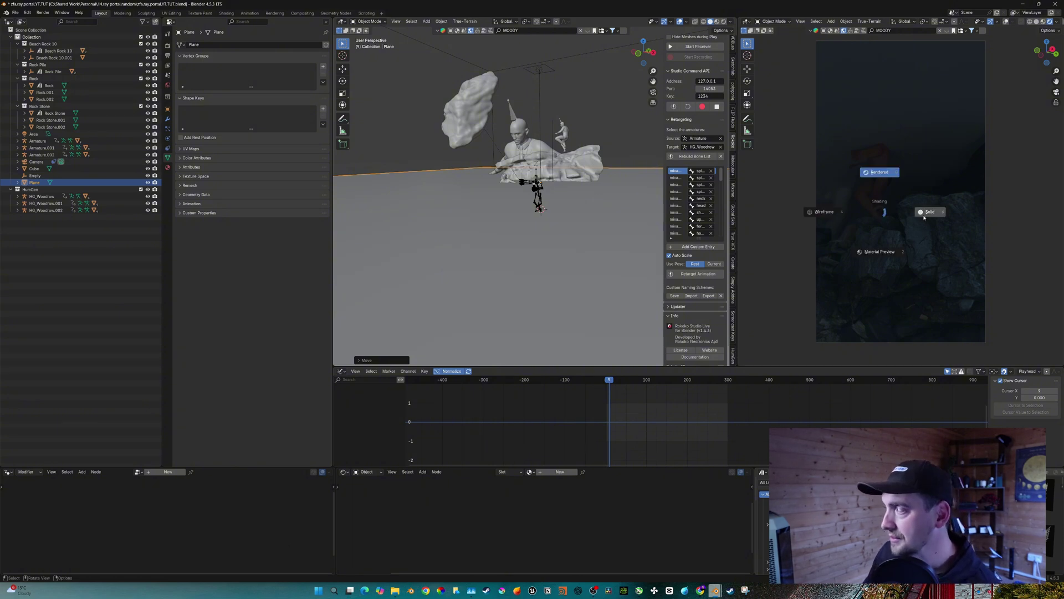
click(930, 214)
middle_drag(567, 200, 565, 208)
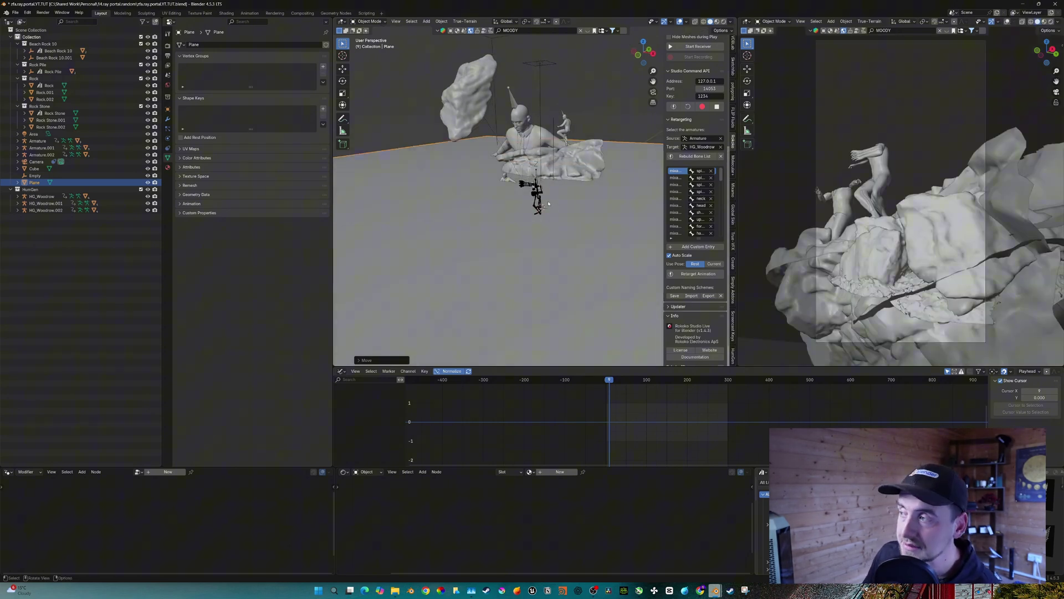
scroll(548, 204, up, 5)
scroll(536, 200, up, 2)
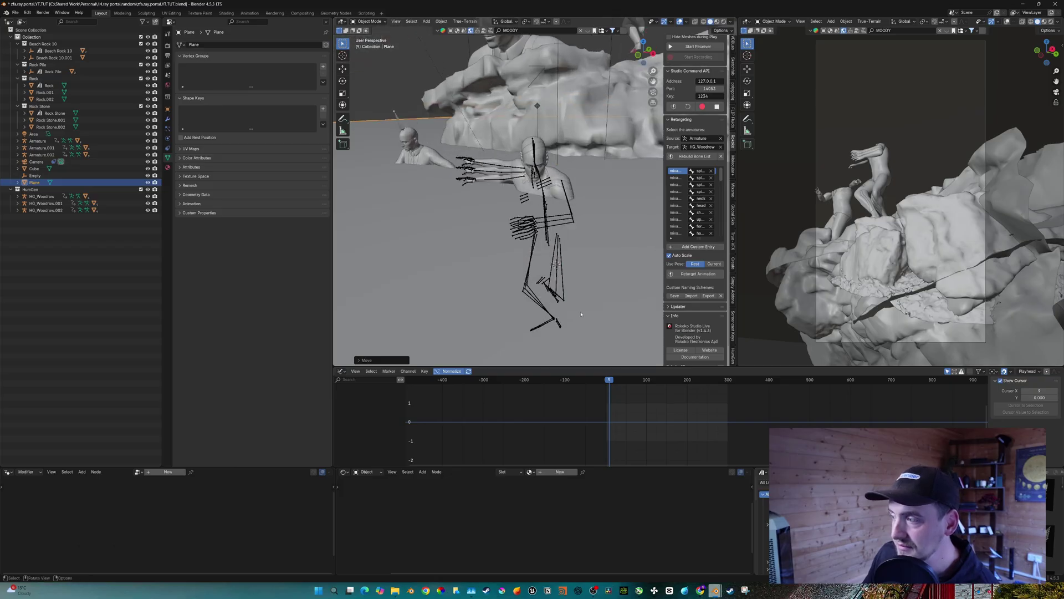
Enlarge the shader editor area and set the main viewport's shading to Rendered.
drag(521, 467, 520, 426)
key(z)
click(532, 261)
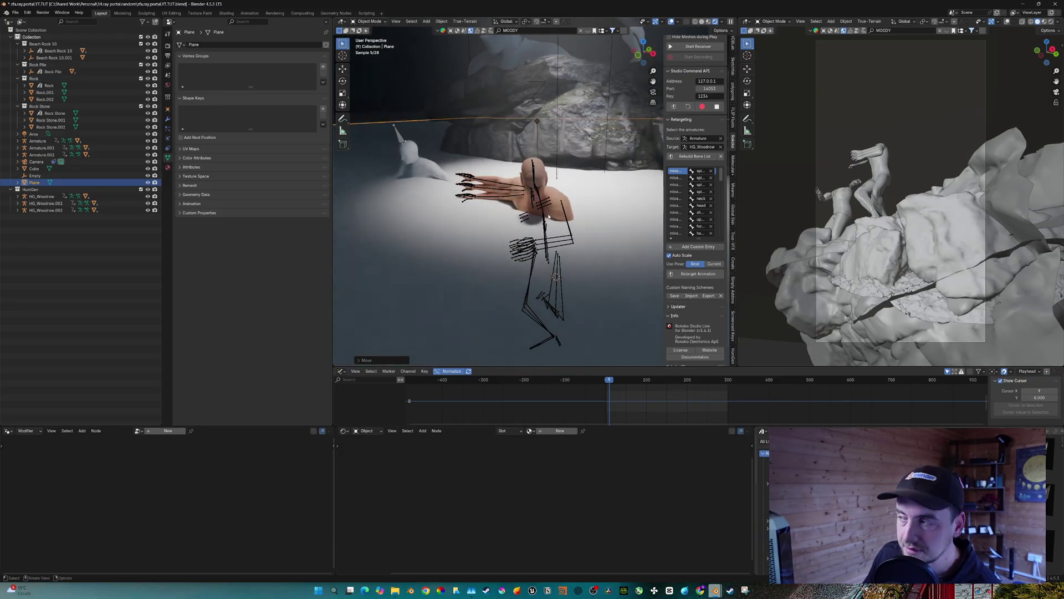
scroll(562, 274, up, 3)
shift+middle_drag(562, 274, 573, 265)
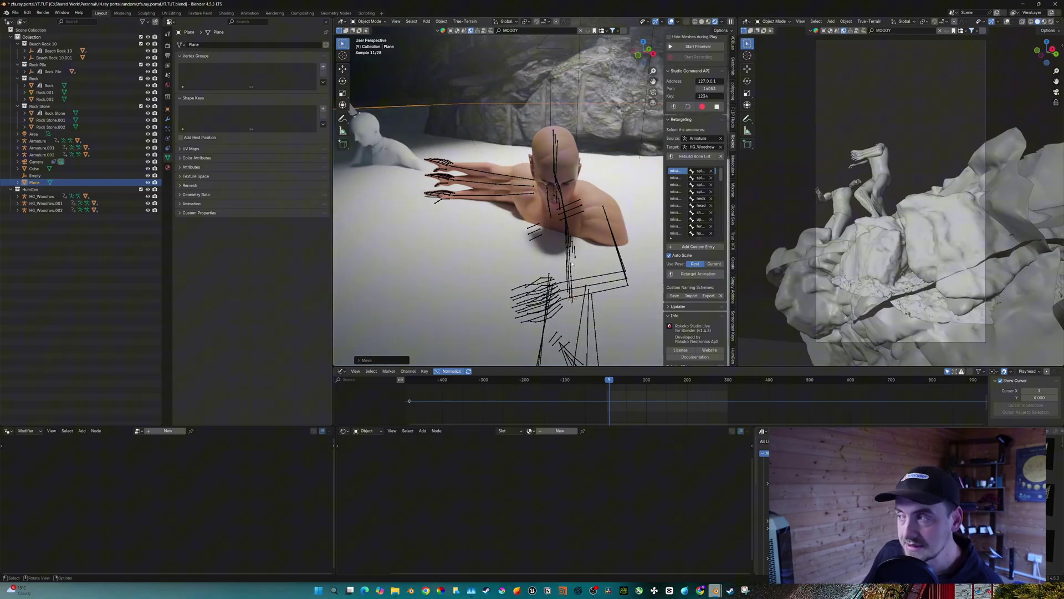
Create a new material for the plane and delete its Principled BSDF node.
click(558, 431)
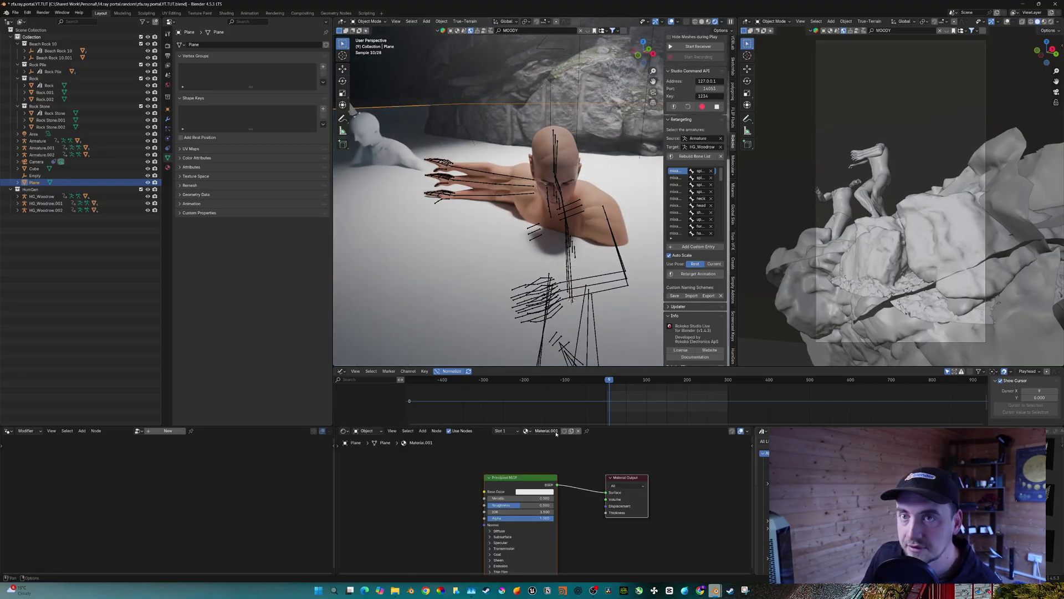
middle_drag(537, 480, 540, 468)
click(539, 467)
key(x)
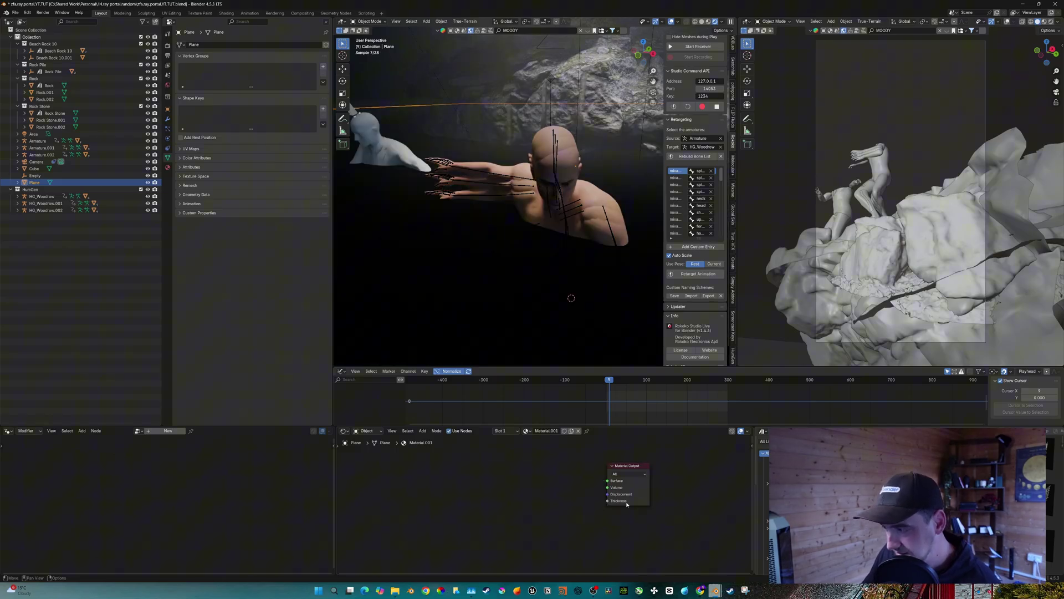
Add a Ray Portal BSDF node to the plane's material and connect it to the Material Output's Surface.
key(shift+a)
text(ray)
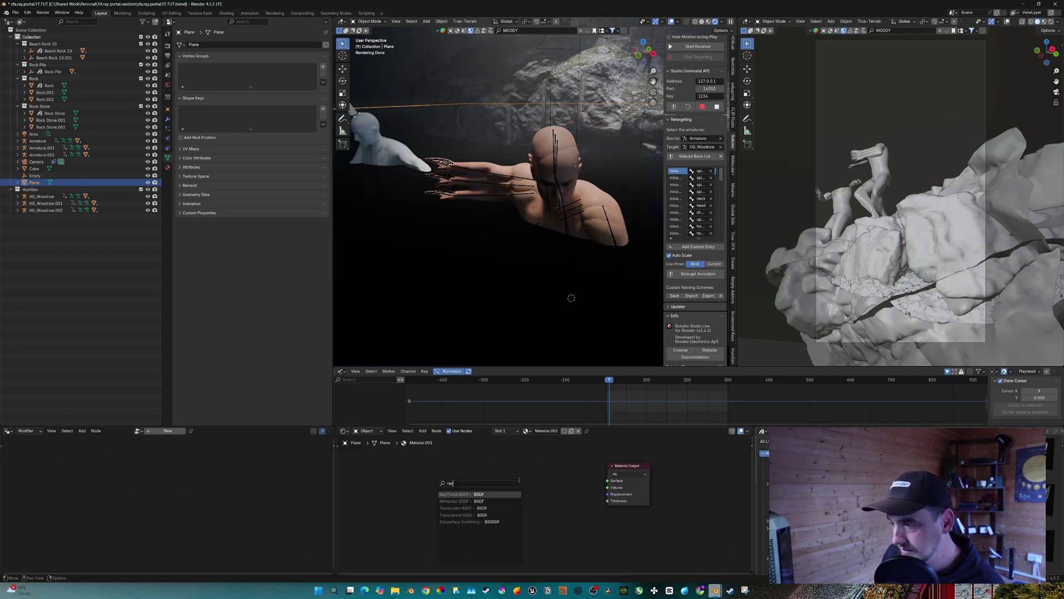
key(Return)
click(519, 480)
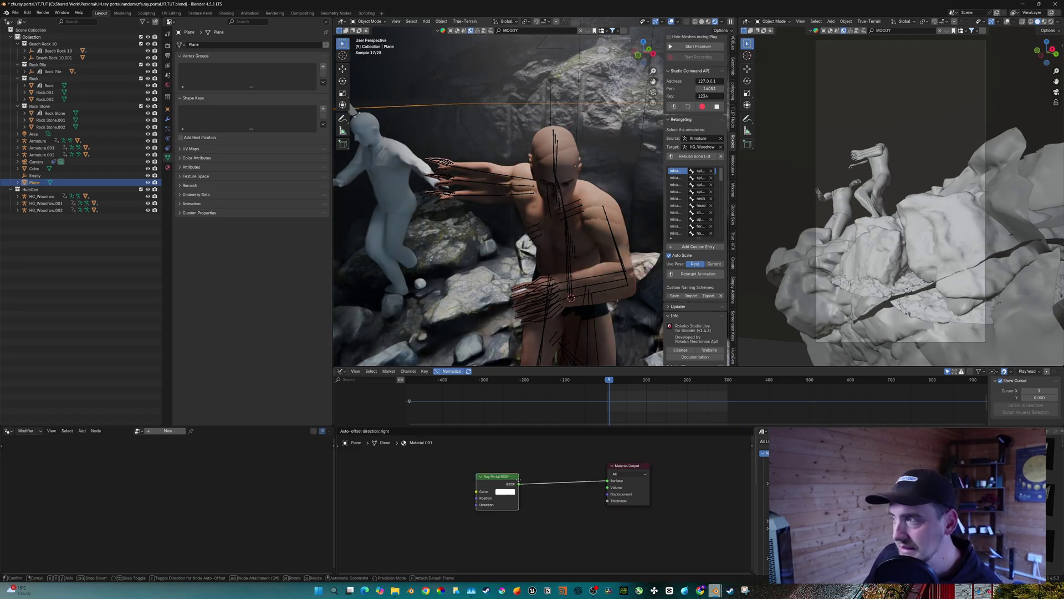
drag(479, 508, 520, 510)
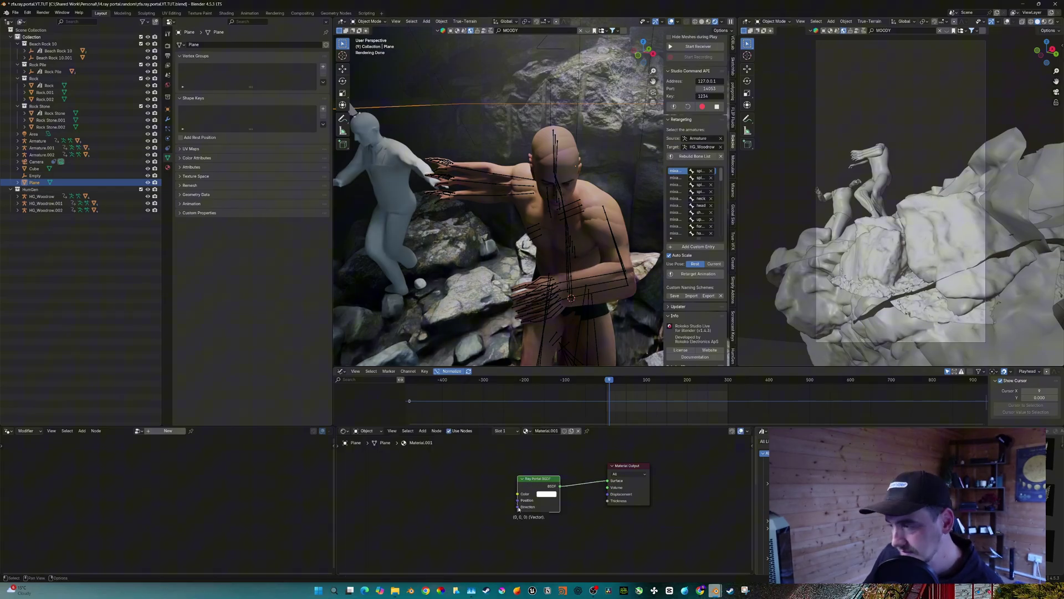
Add Texture Coordinate and Mapping nodes, feeding Generated coordinates through Mapping into the Ray Portal BSDF's Direction.
key(ctrl+t)
drag(468, 479, 523, 485)
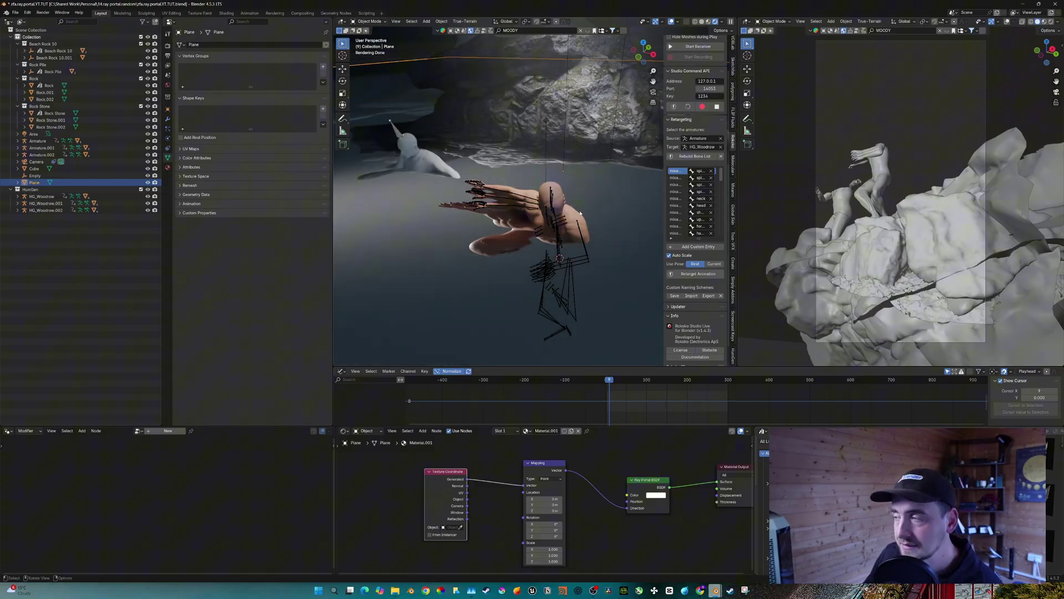
Rotate and move the portal plane so it tilts through the dancing figures.
key(r)
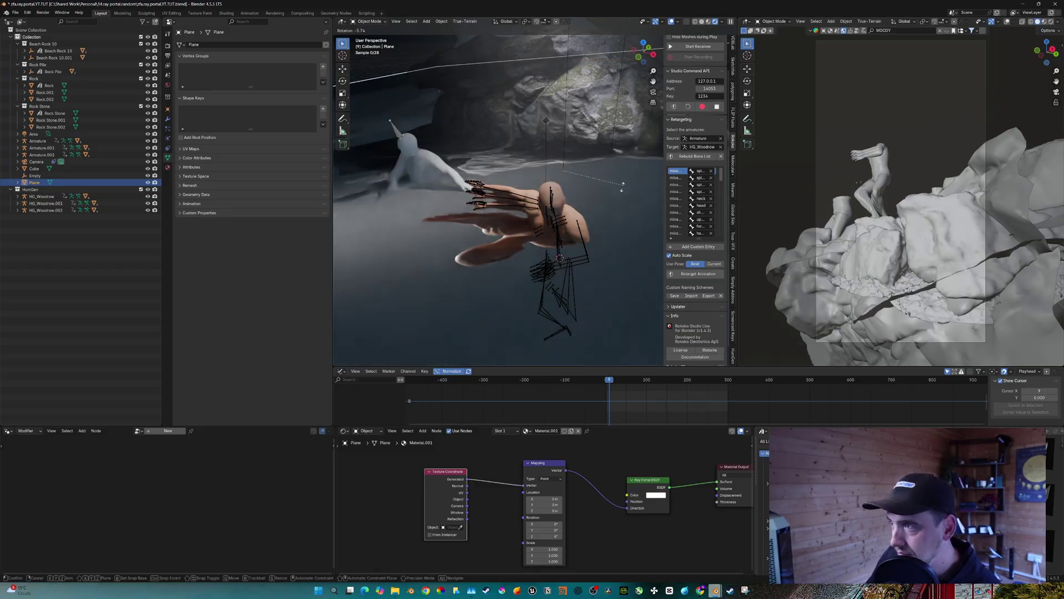
click(618, 209)
key(g)
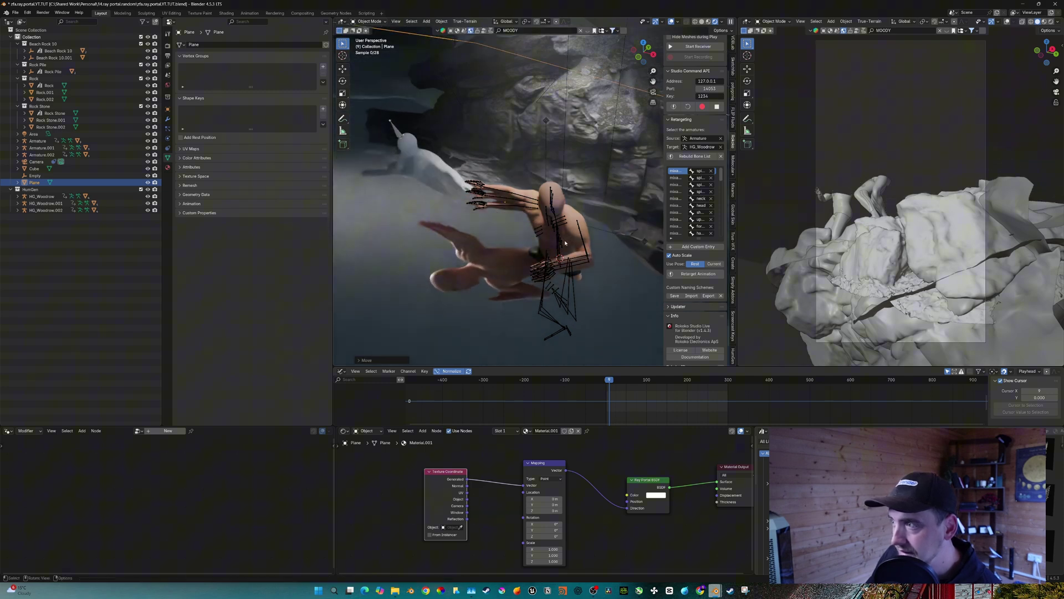
click(606, 134)
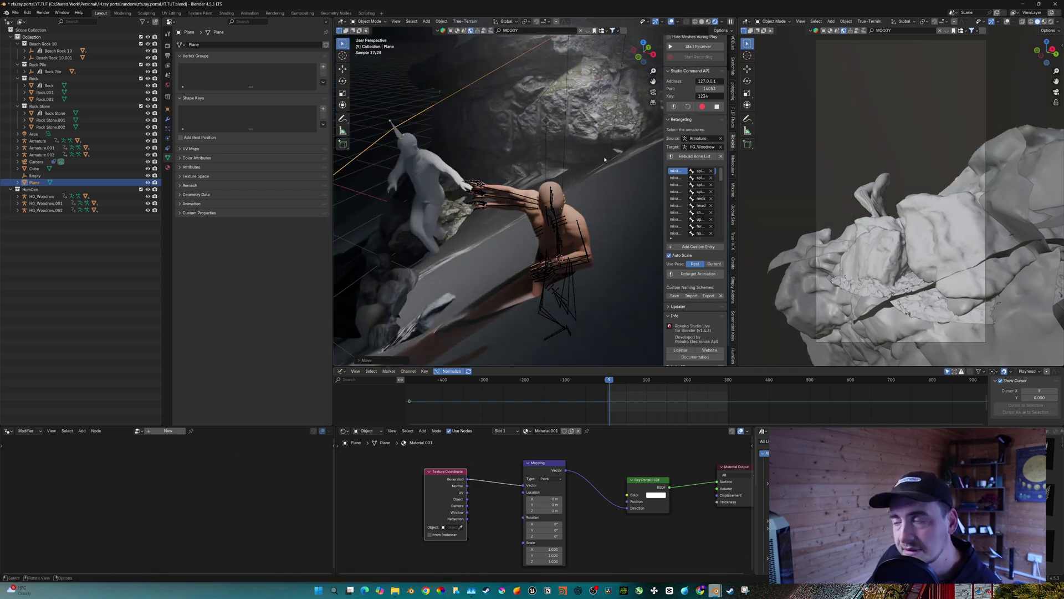
key(r)
click(574, 228)
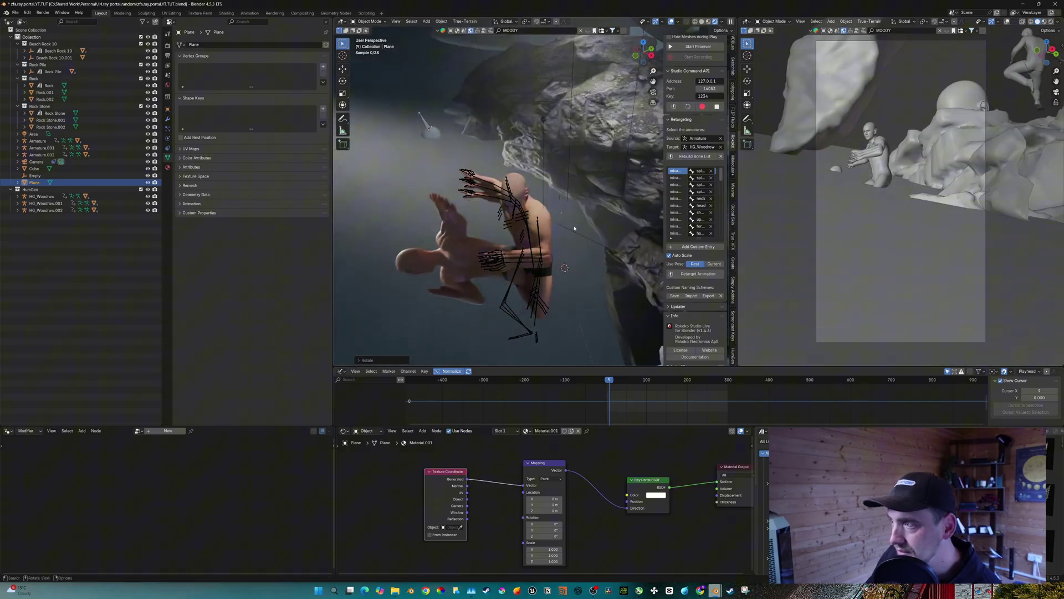
key(r)
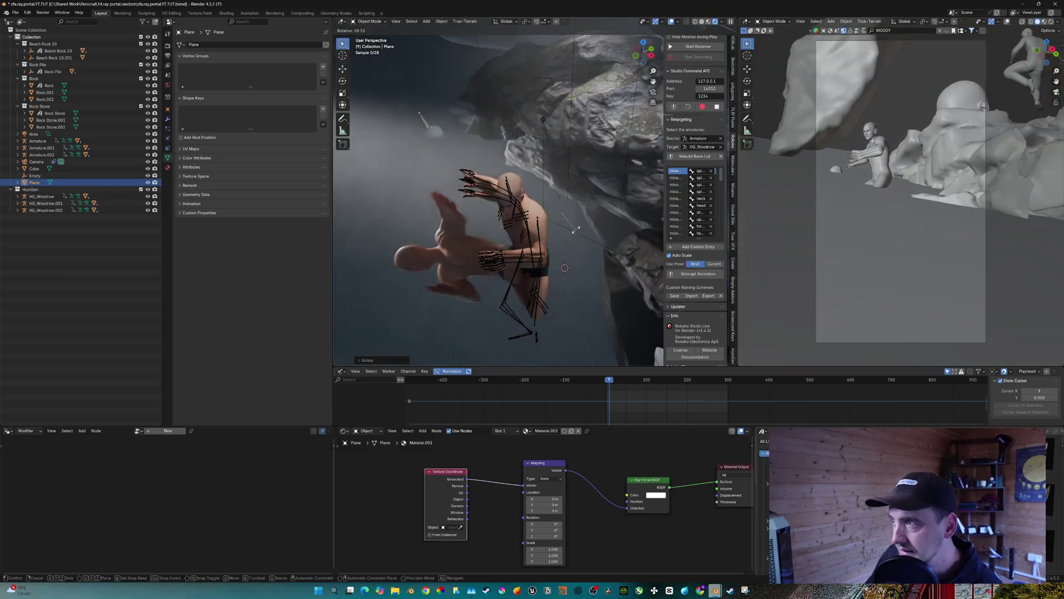
key(g)
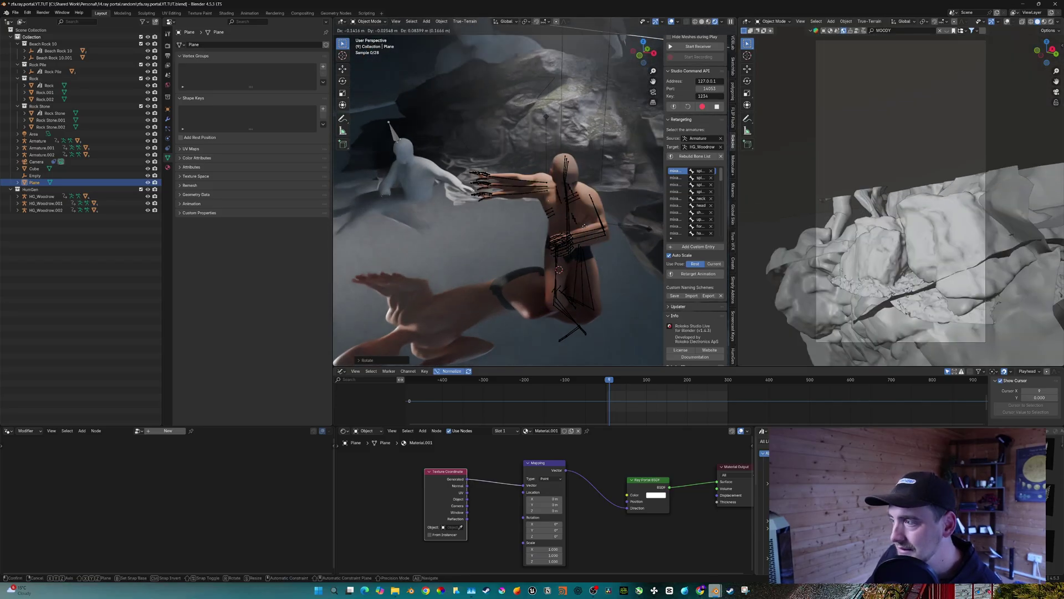
click(588, 222)
Move the Mapping and Ray Portal BSDF nodes away from the Material Output to make room between them.
drag(534, 465, 504, 463)
middle_drag(574, 486, 527, 477)
drag(592, 478, 559, 473)
scroll(539, 245, down, 6)
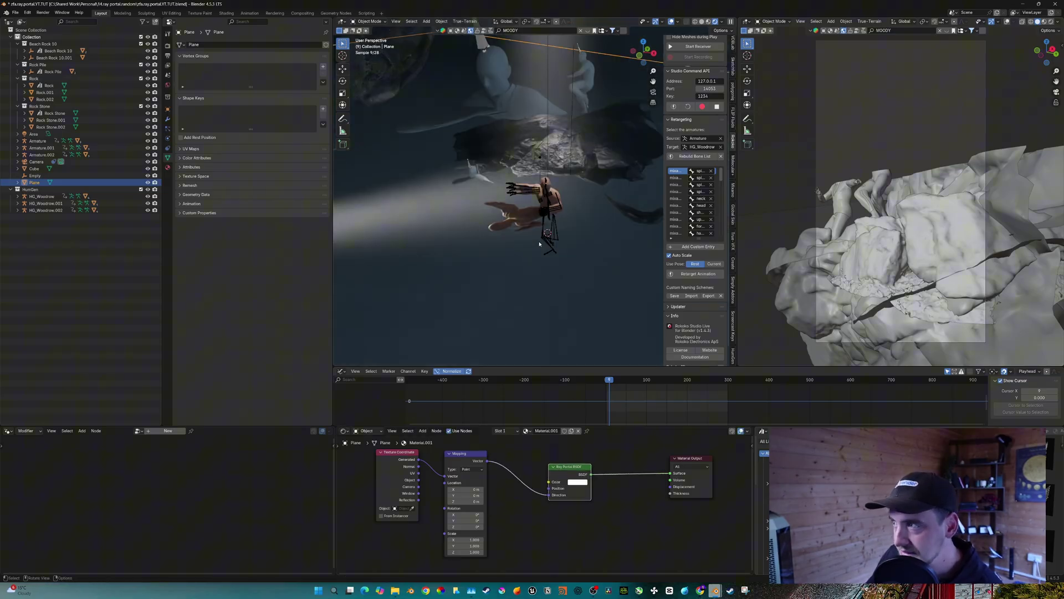
Place an Ambient Occlusion node whose AO output drives the Fac of a Mix Shader blending the Ray Portal BSDF with a Transparent BSDF.
scroll(538, 245, up, 6)
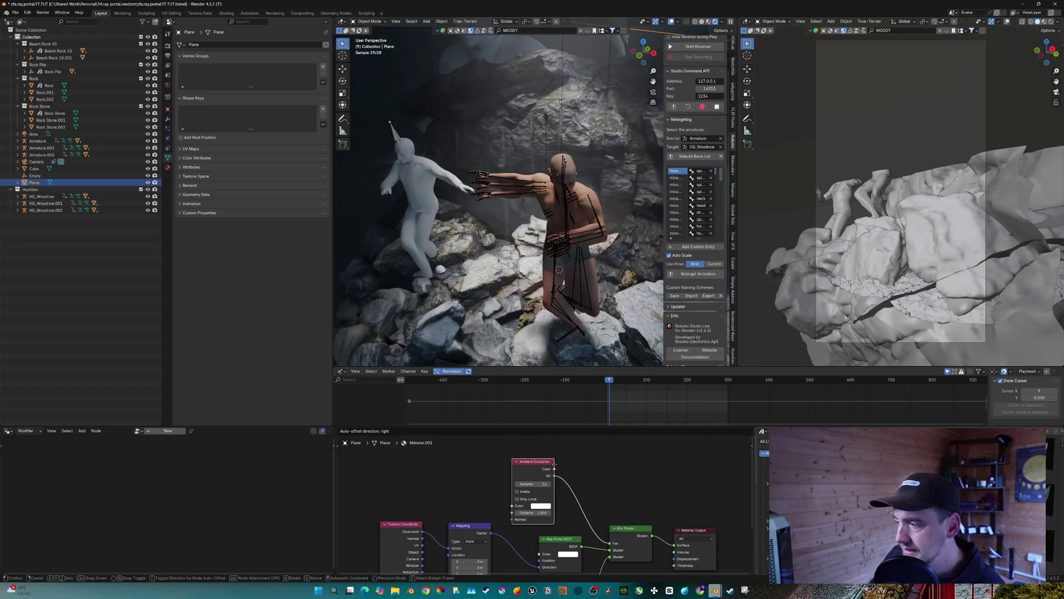
click(555, 466)
drag(570, 539, 567, 544)
middle_drag(566, 535, 568, 518)
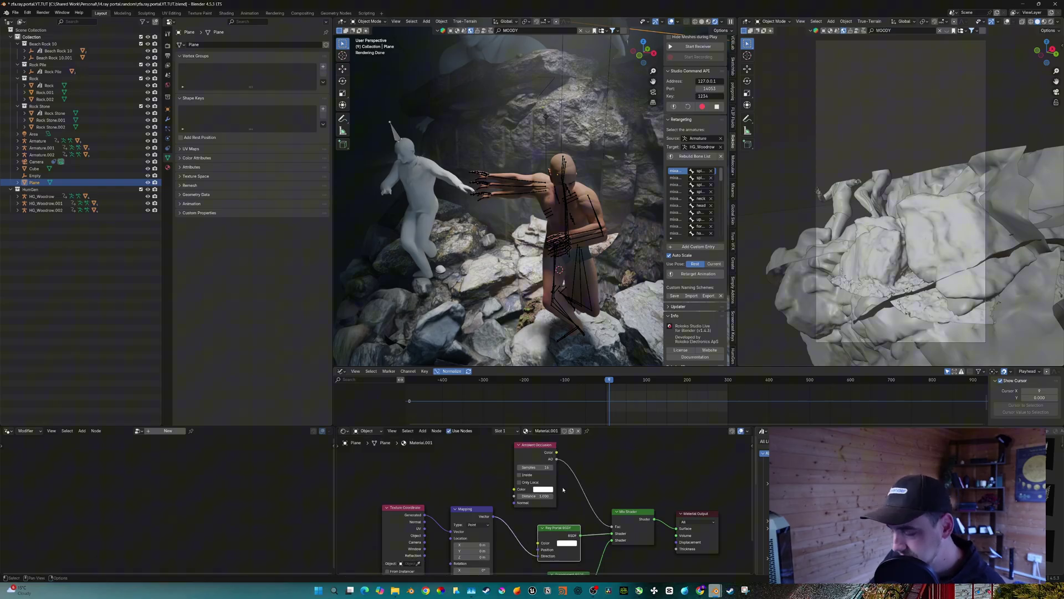
key(F3)
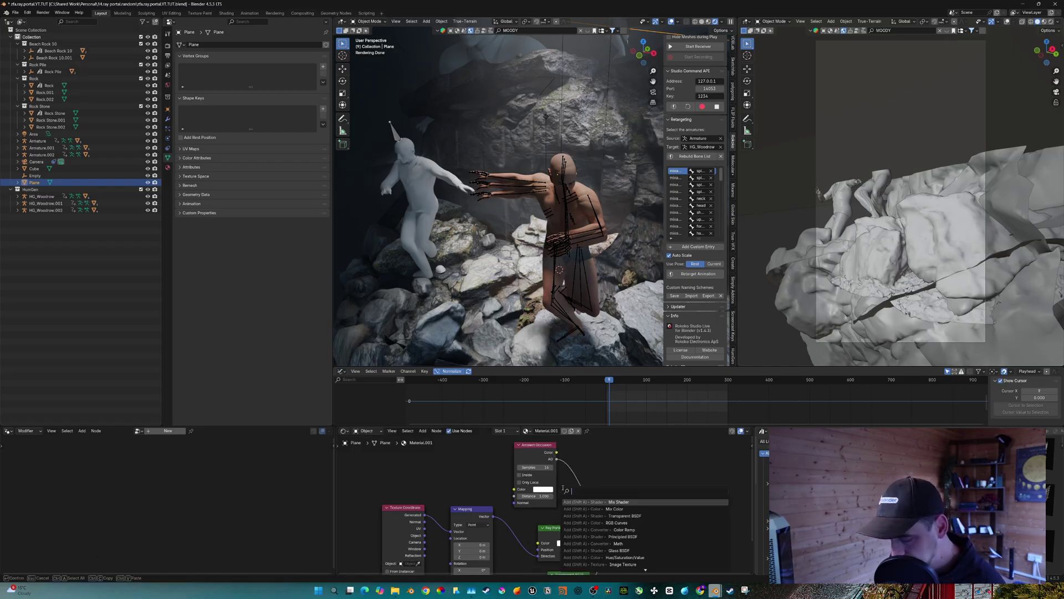
text(color)
key(Return)
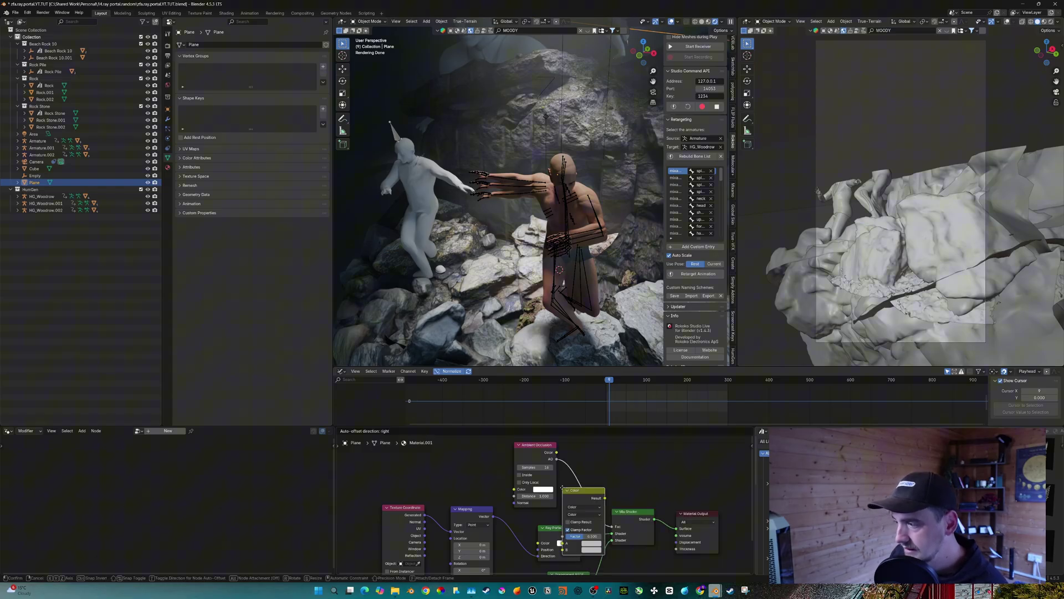
key(Escape)
Insert a Color Ramp between Ambient Occlusion and the Mix Shader's Fac, with its black stop at 0.956, and preview the Mix Shader.
key(F3)
text(color ramp)
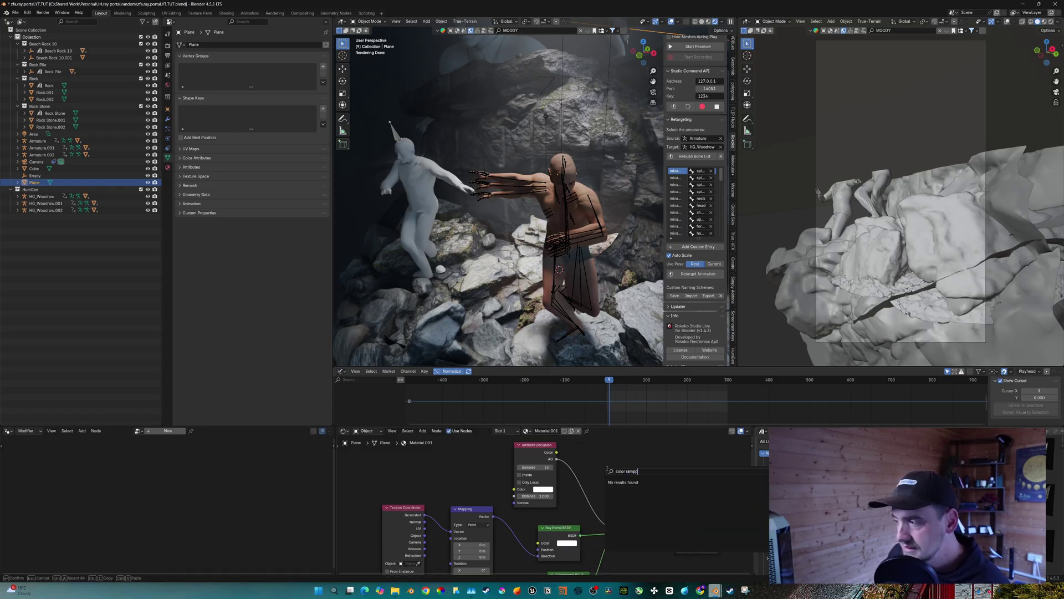
key(Return)
click(594, 480)
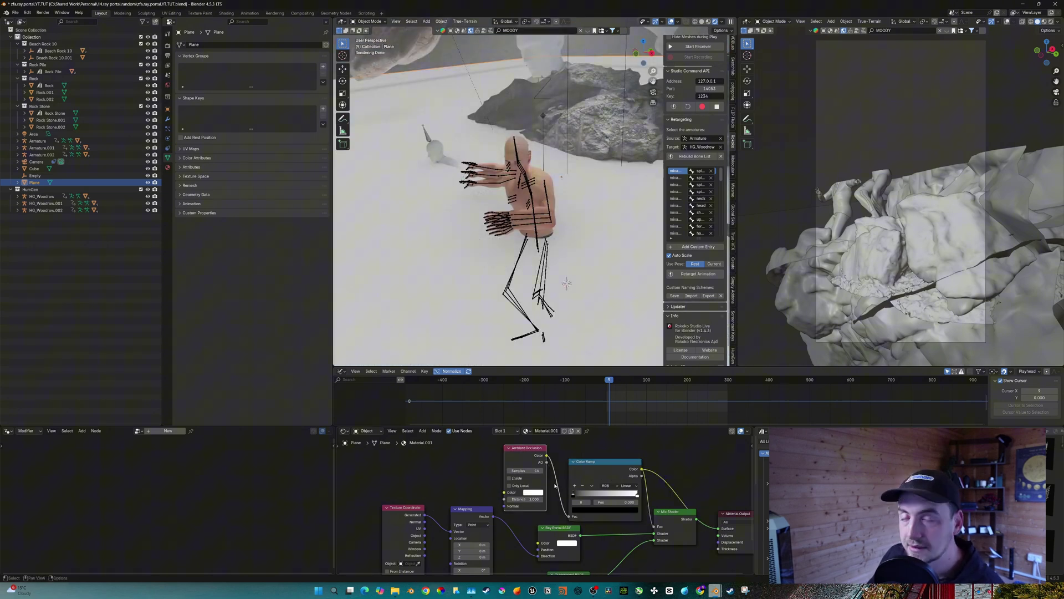
scroll(578, 493, up, 3)
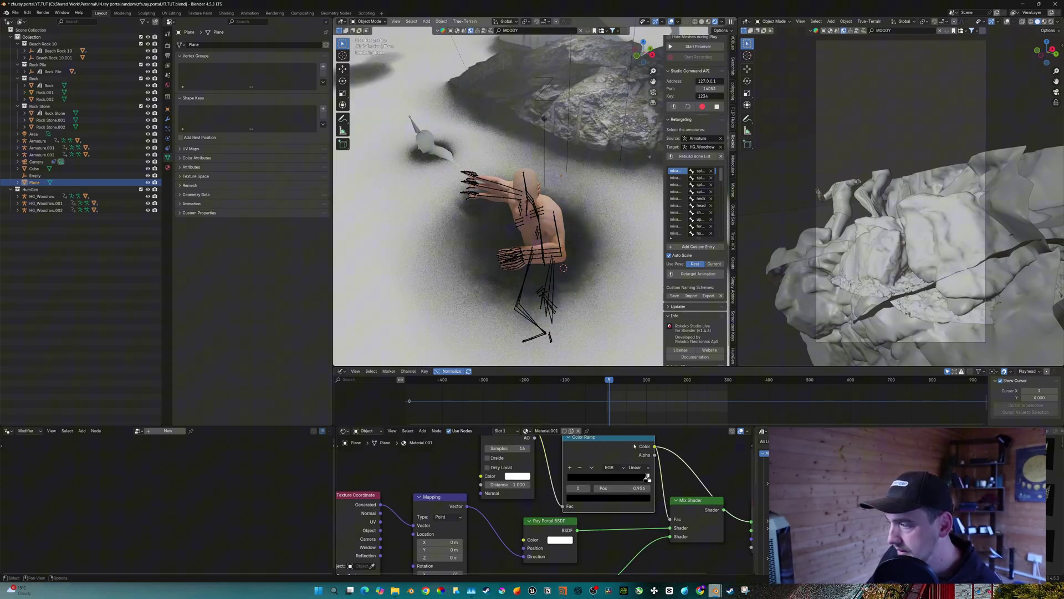
ctrl+shift+click(688, 530)
Reposition the portal plane around the kneeling figure to check the blended portal effect.
middle_drag(471, 226, 487, 217)
key(g)
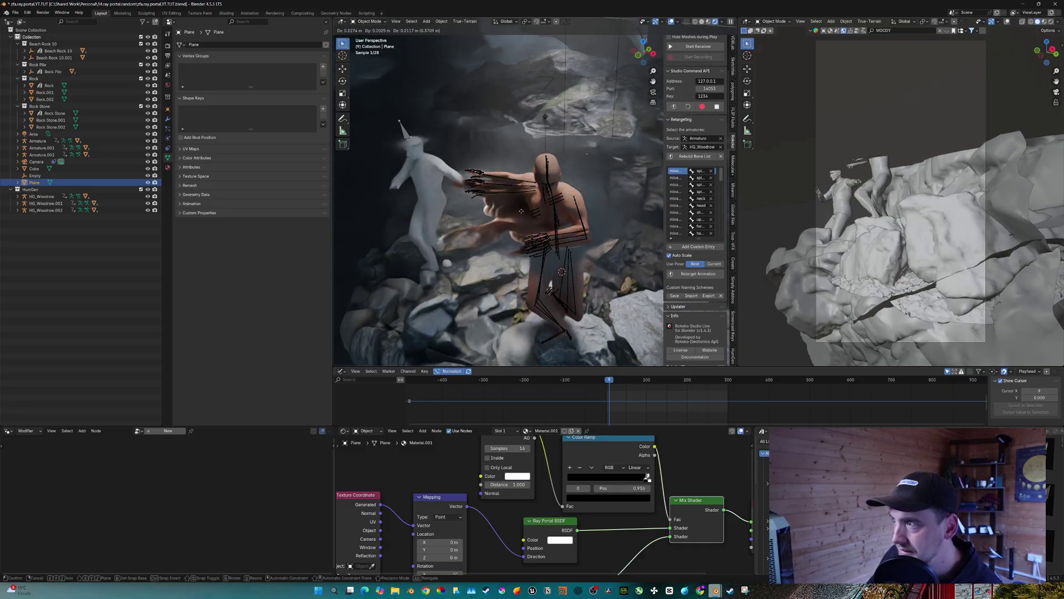
click(509, 235)
middle_drag(509, 236, 565, 169)
Move the Mapping node away from the Texture Coordinate node to make room between them.
scroll(515, 518, down, 2)
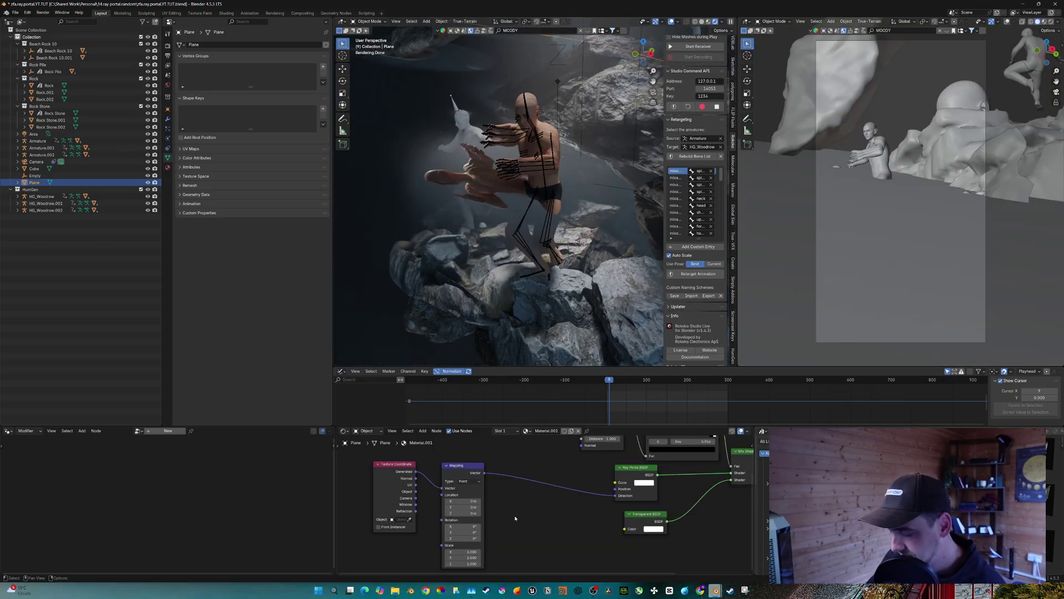
drag(473, 471, 536, 470)
key(shift+a)
text(mix sh)
key(Return)
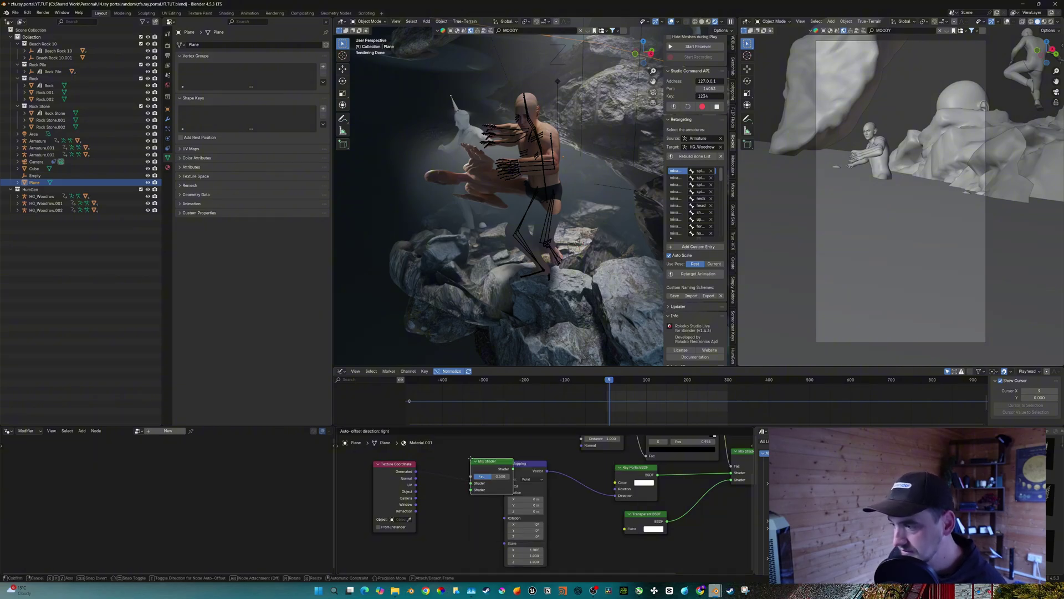
key(Escape)
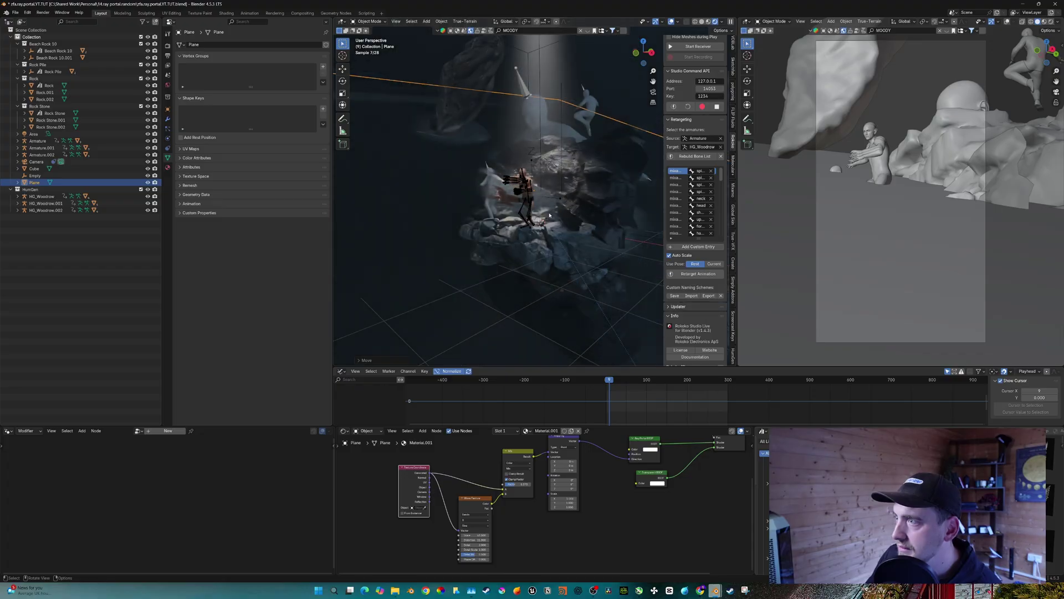
Shift the Wave Texture node aside and set its Detail to about 14.1.
scroll(550, 215, up, 8)
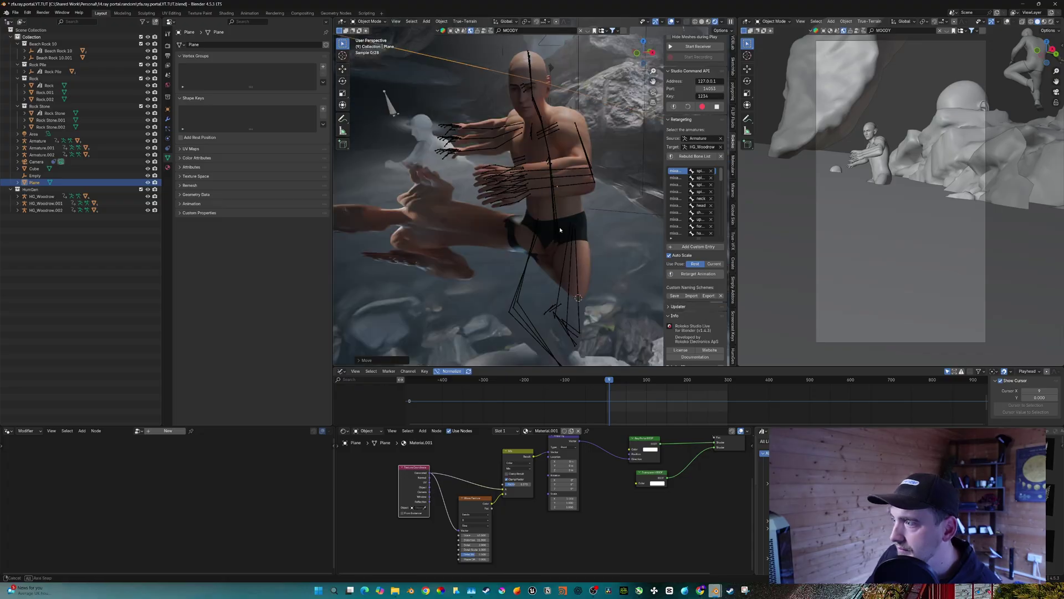
mouse_move(475, 498)
mouse_down()
mouse_move(409, 477)
mouse_move(460, 497)
mouse_up()
scroll(373, 189, up, 2)
scroll(484, 247, up, 1)
shift+middle_drag(483, 247, 594, 242)
middle_drag(491, 536, 516, 513)
scroll(516, 513, up, 5)
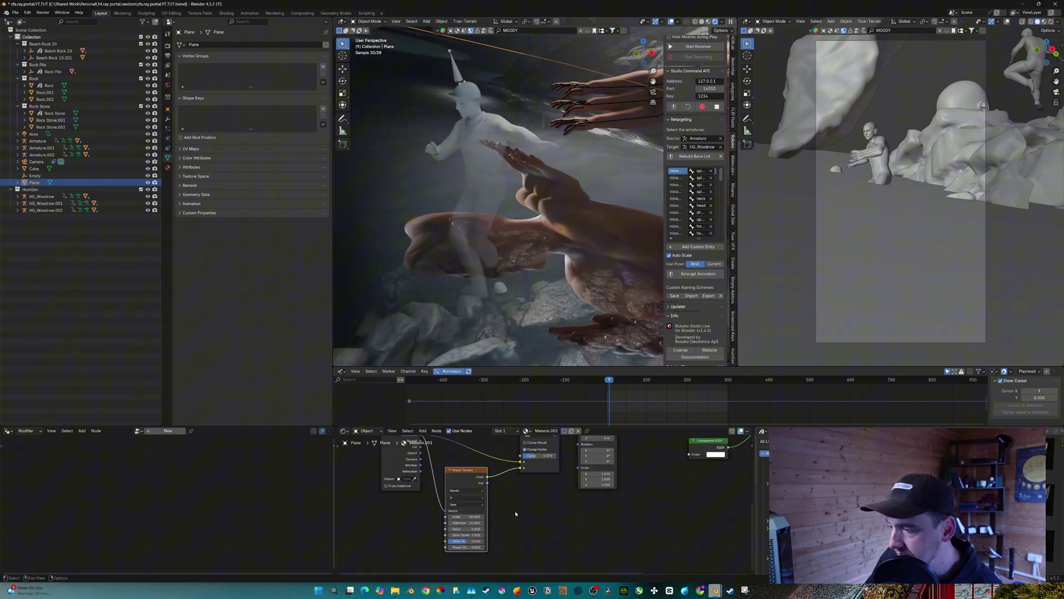
drag(446, 535, 525, 535)
Raise the portal plane to the upper body of the figure with outstretched arms.
scroll(487, 261, down, 2)
shift+middle_drag(539, 242, 505, 242)
key(g)
key(z)
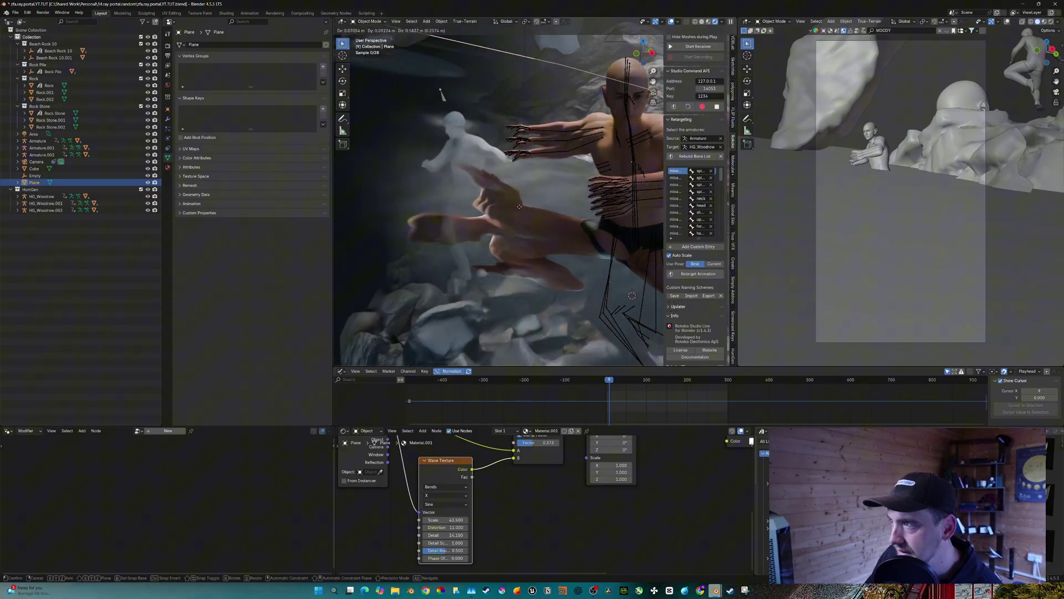
click(532, 189)
scroll(564, 202, down, 2)
middle_drag(564, 202, 596, 199)
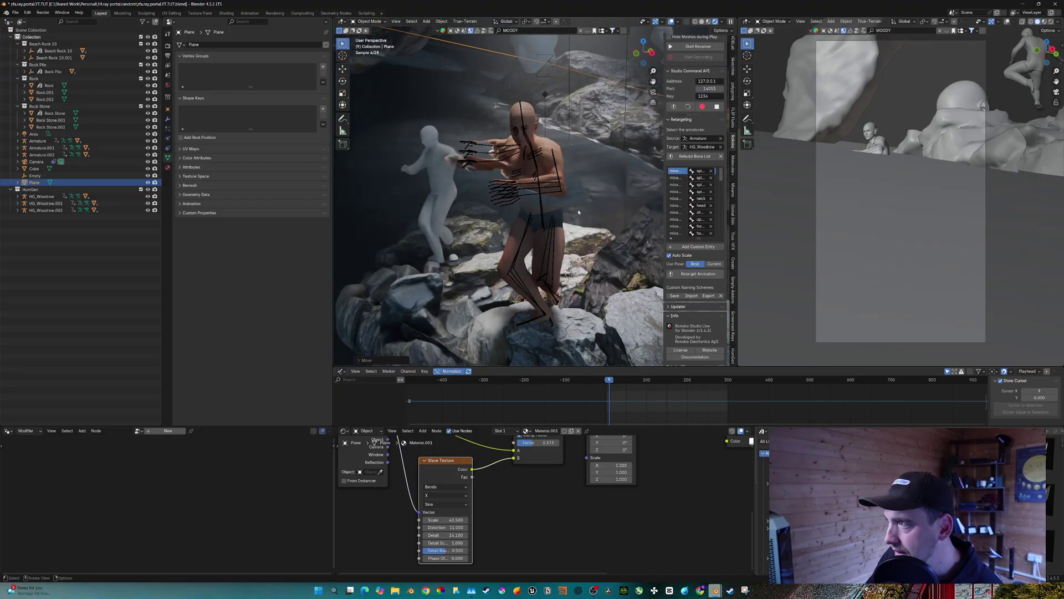
Set the Mapping node's X rotation to 180°.
middle_drag(409, 525, 449, 531)
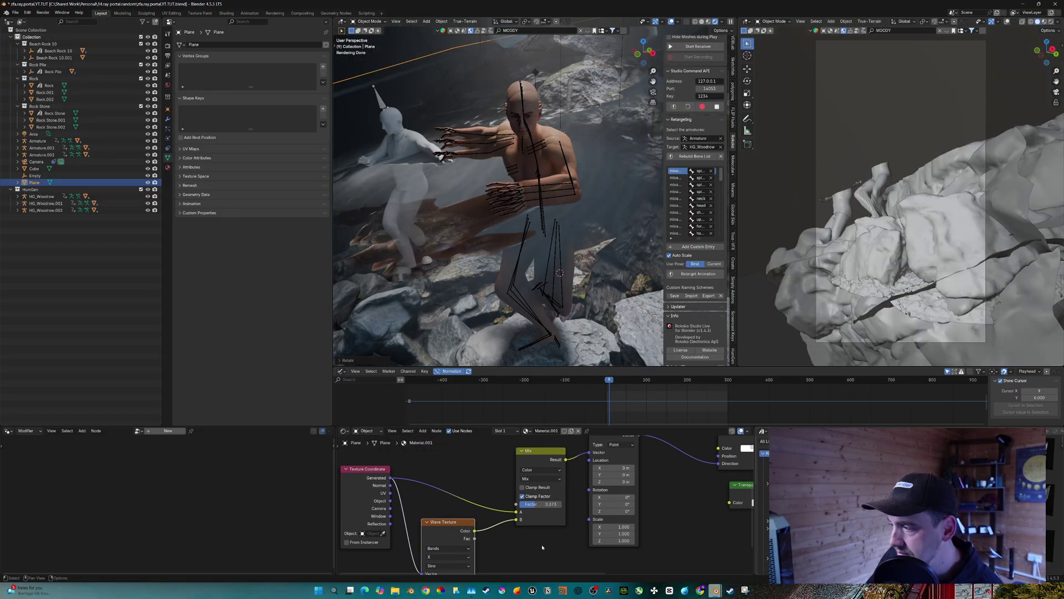
middle_drag(542, 547, 463, 550)
scroll(466, 548, up, 2)
mouse_move(534, 501)
mouse_down()
mouse_move(558, 500)
mouse_move(535, 501)
mouse_up()
middle_drag(549, 280, 552, 297)
scroll(552, 297, down, 2)
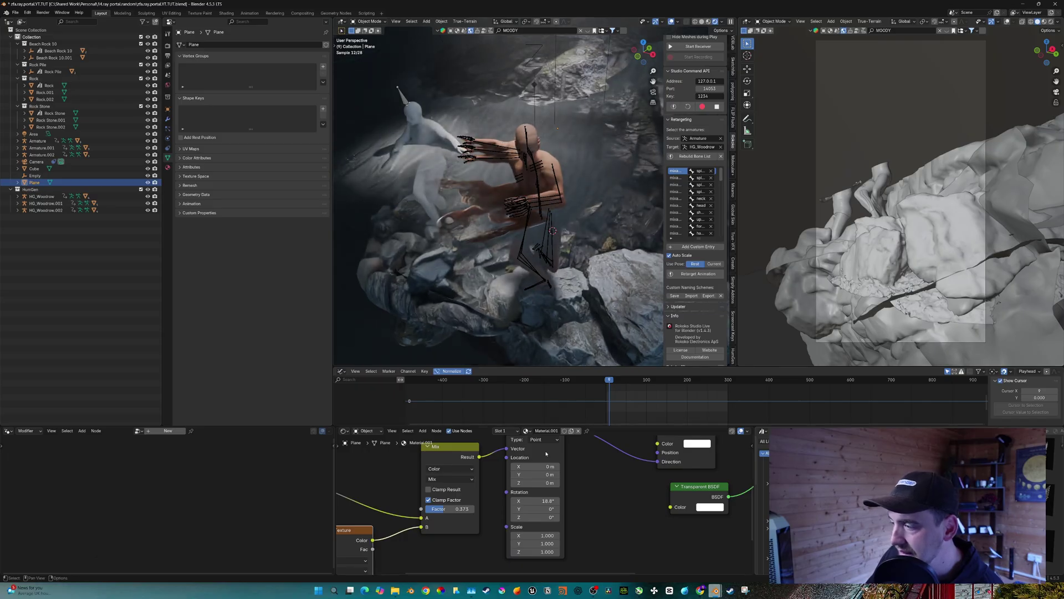
click(540, 501)
text(180)
key(Return)
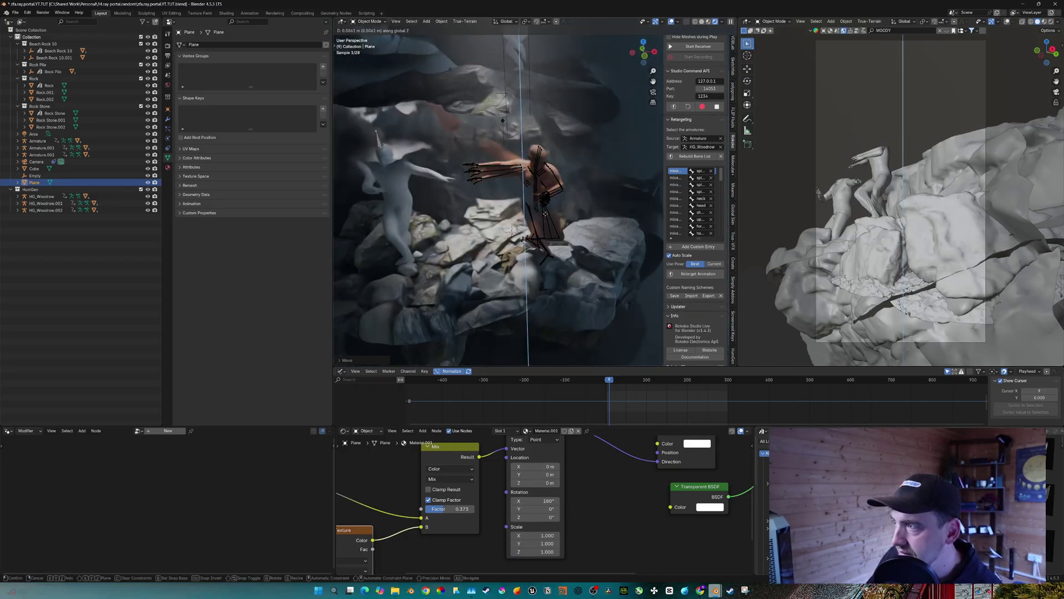
Adjust the portal plane's height along global Z around the figure's upper body.
click(546, 215)
scroll(547, 216, up, 3)
key(g)
key(z)
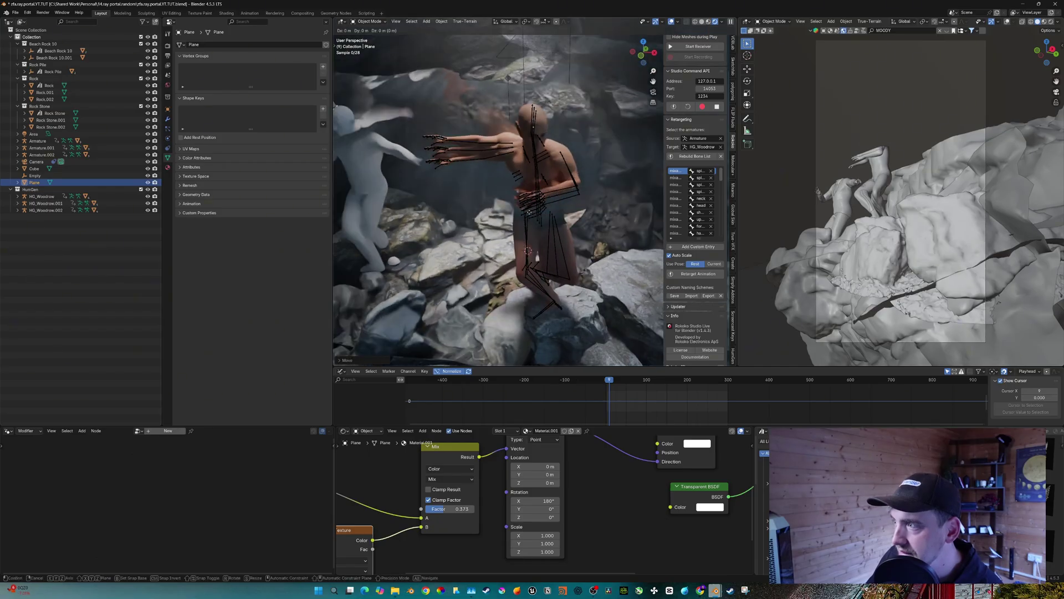
click(515, 229)
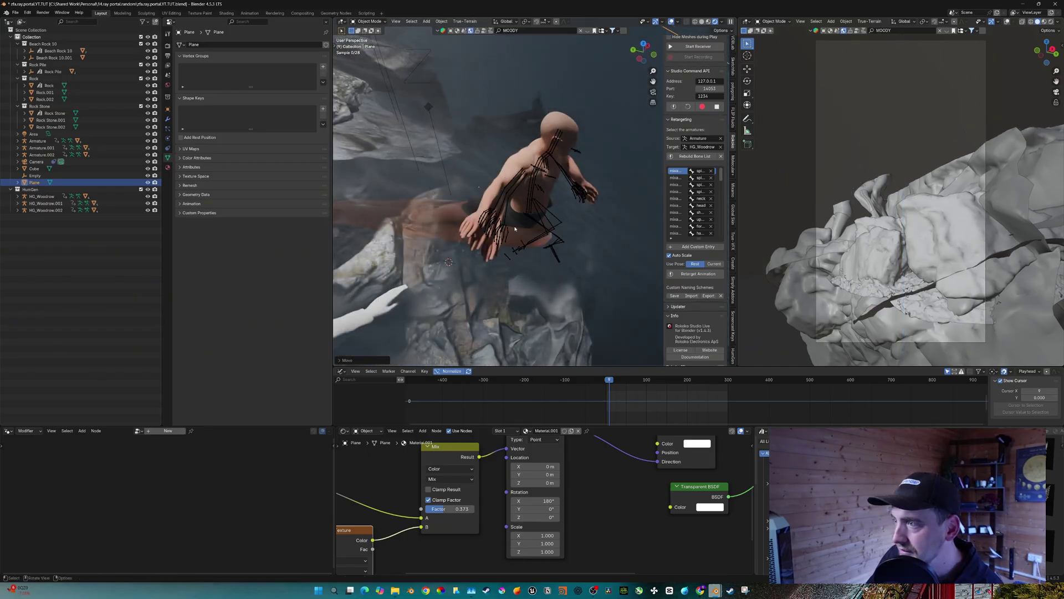
Sweep the portal plane along global Z through the rocks and figures, and leave it around the reaching figure's legs.
scroll(515, 228, down, 3)
key(g)
key(z)
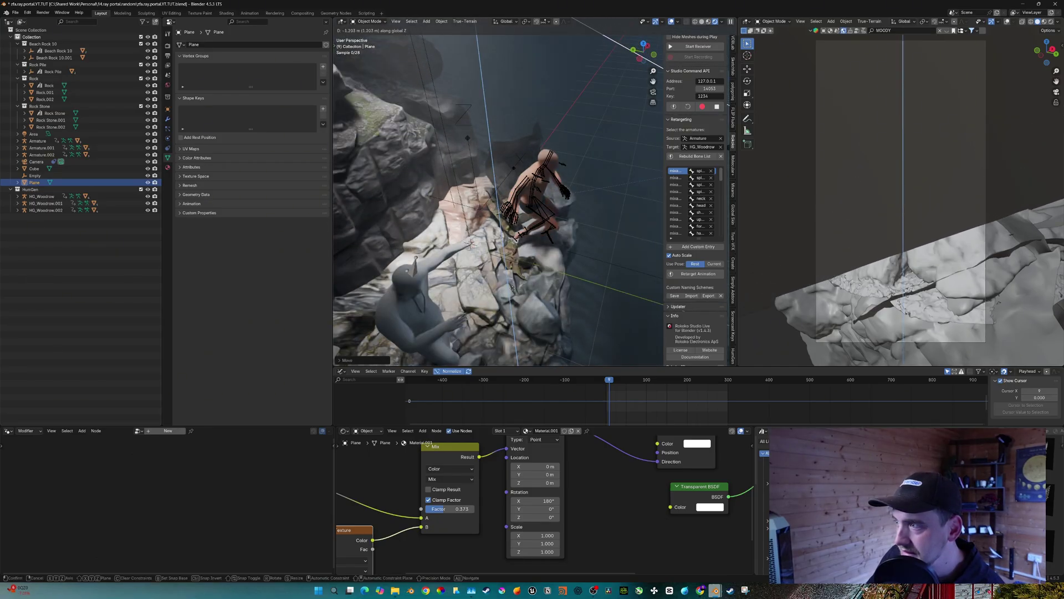
alt+middle_drag(514, 226, 355, 205)
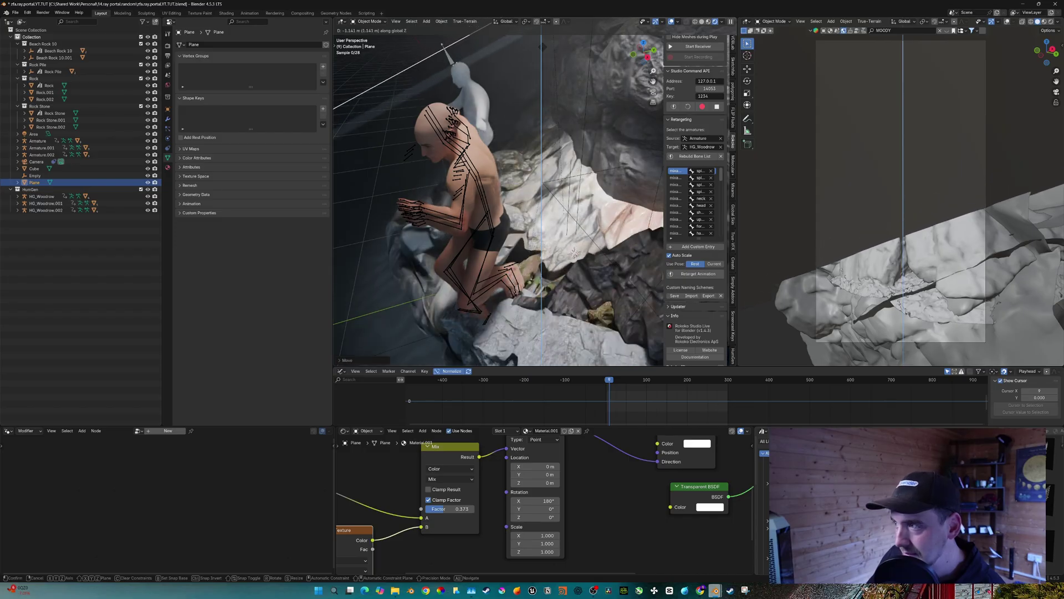
alt+middle_drag(519, 232, 533, 256)
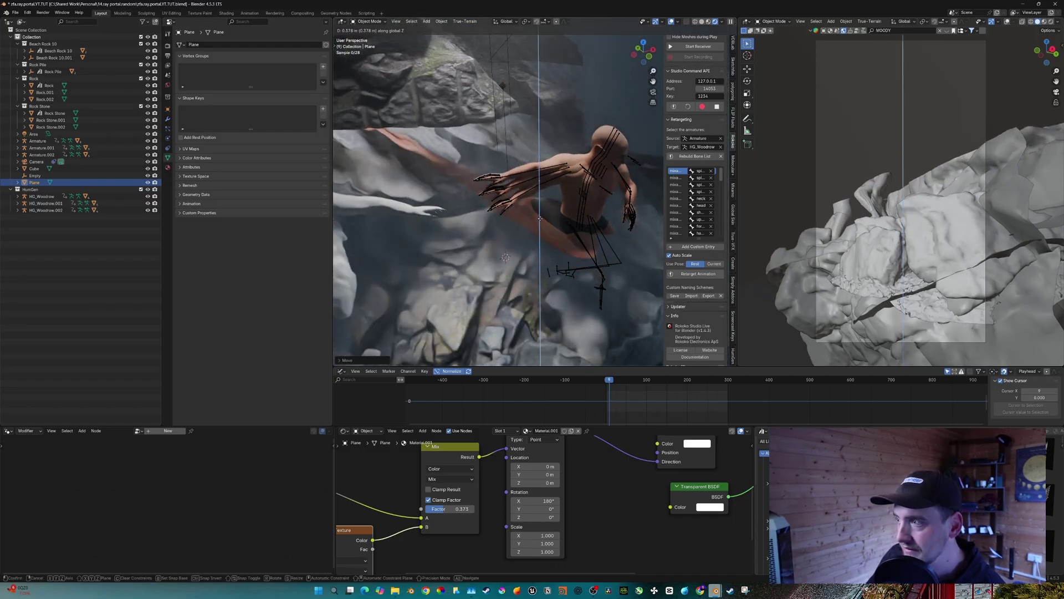
click(530, 276)
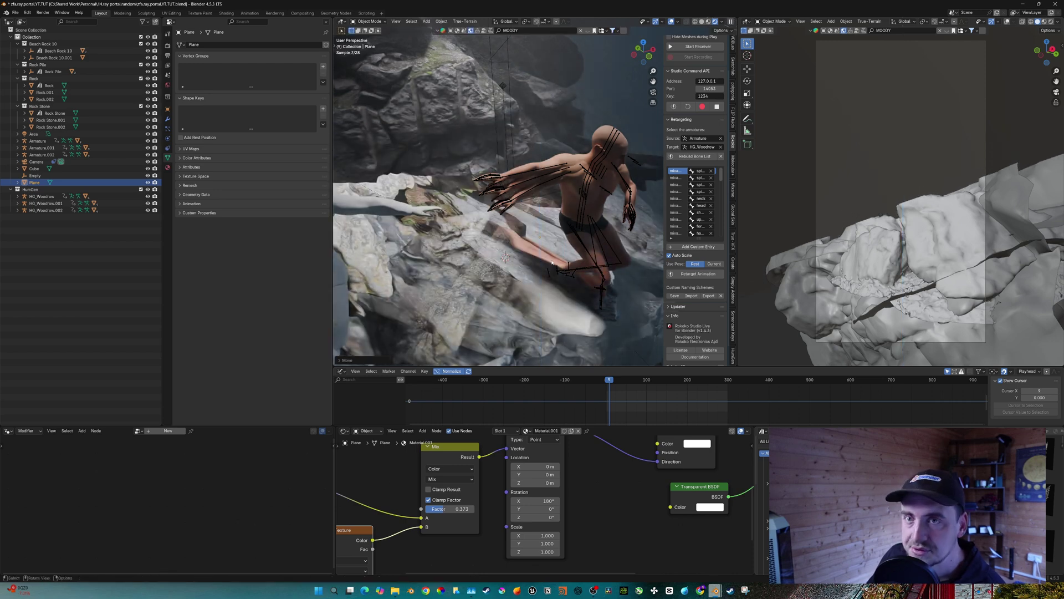
middle_drag(554, 263, 542, 232)
key(g)
key(z)
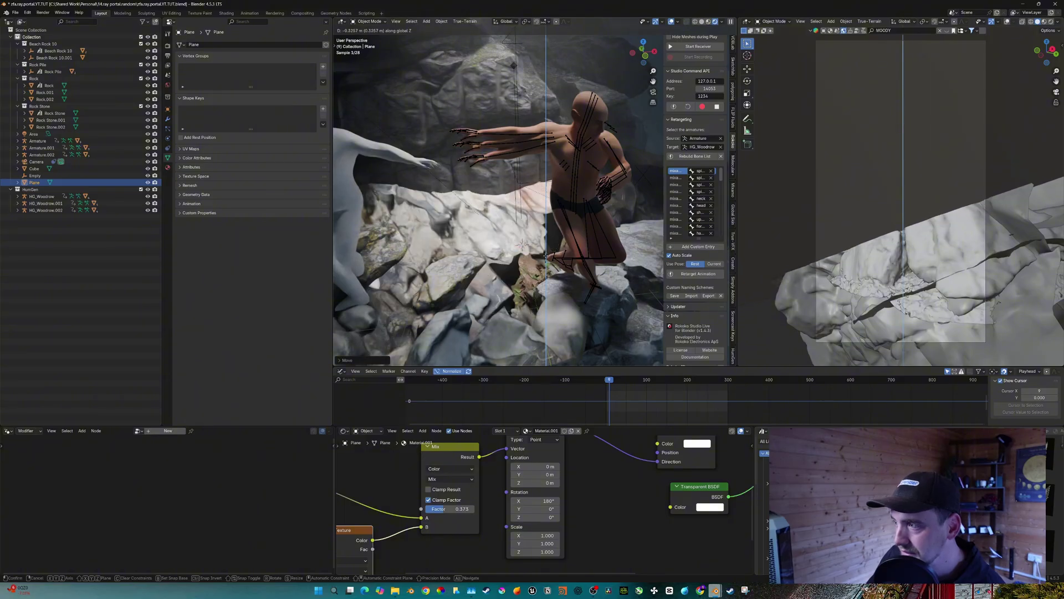
click(548, 187)
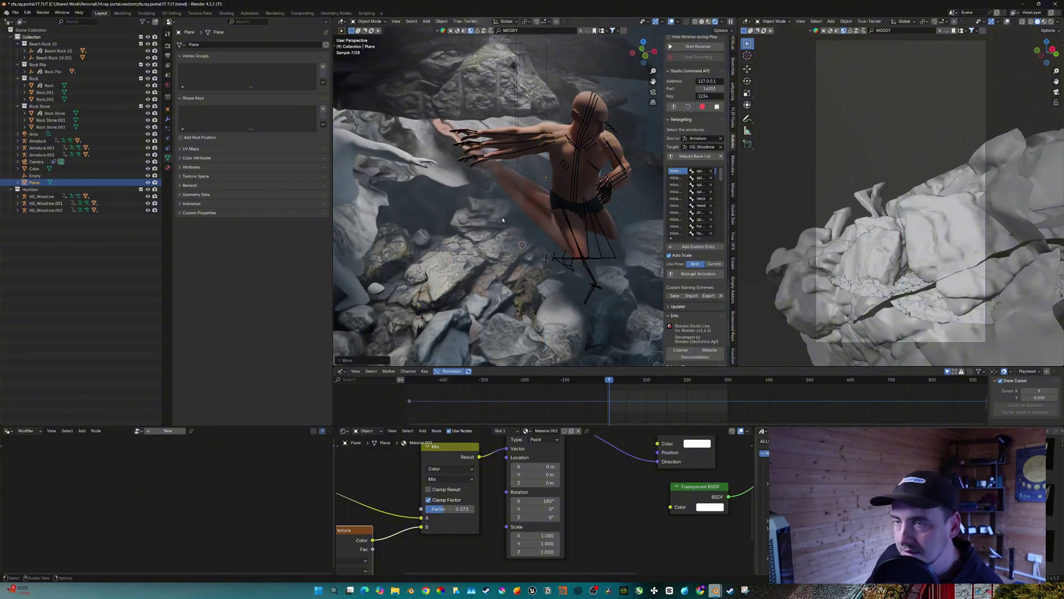
Play the animation to preview the portal distortion on the moving figures, and stop playback.
key(space)
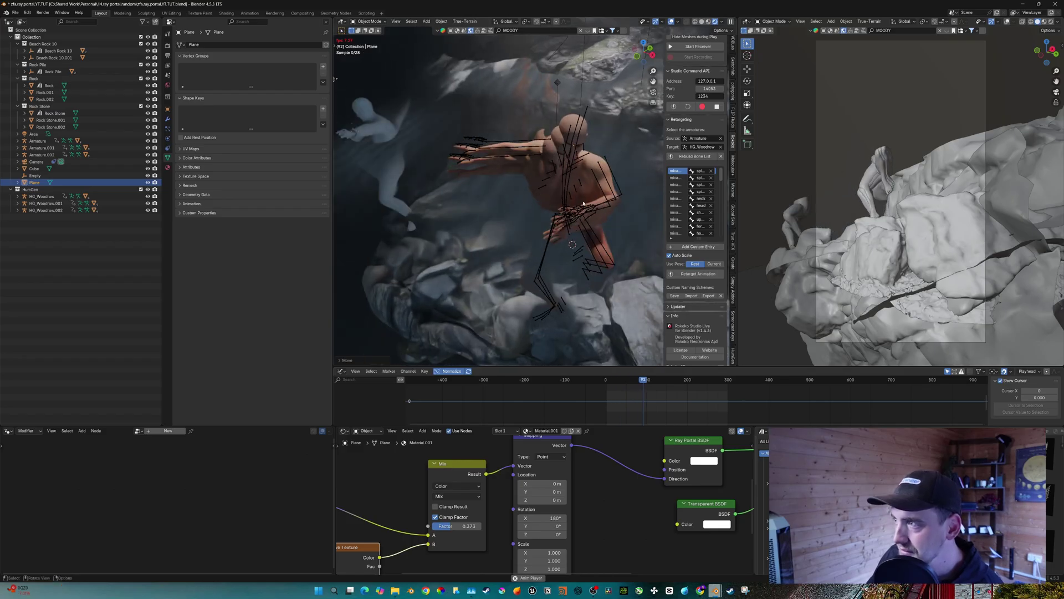
key(space)
shift+middle_drag(584, 175, 655, 166)
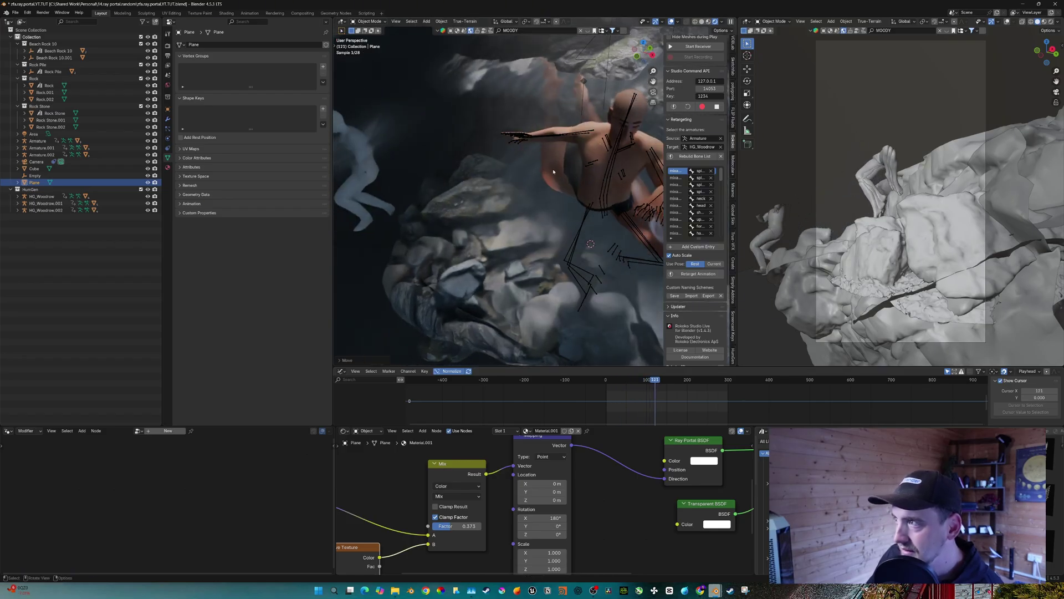
Play short stretches of the animation and examine the portal distortion around the figures and rocks from several angles.
scroll(528, 181, down, 5)
key(space)
key(space)
middle_drag(528, 181, 488, 207)
scroll(487, 207, up, 5)
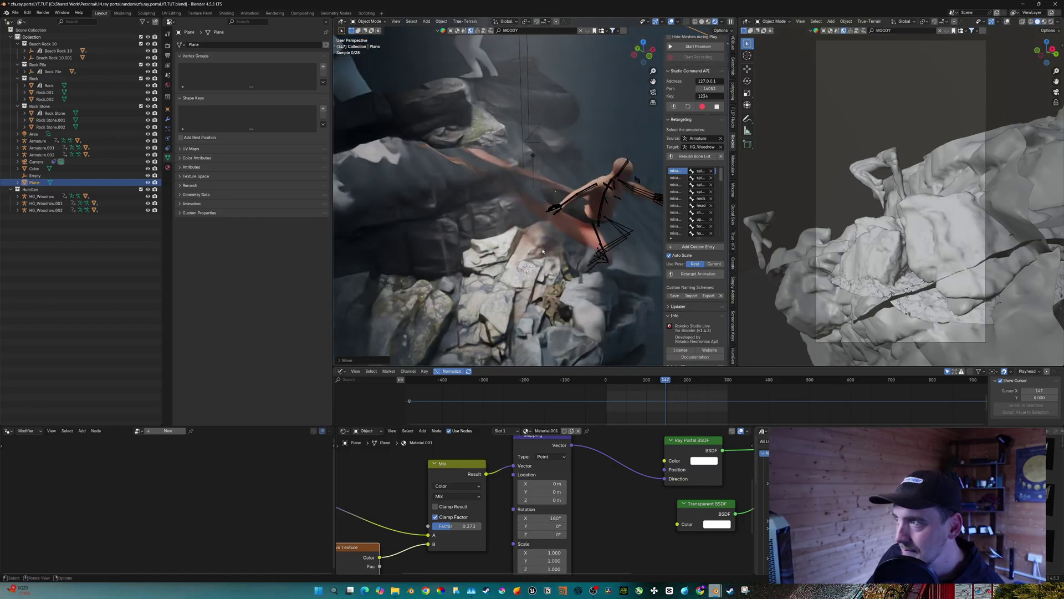
key(space)
mouse_move(580, 225)
middle_down()
mouse_move(554, 224)
mouse_move(582, 245)
middle_up()
key(space)
scroll(541, 228, down, 4)
scroll(582, 245, up, 3)
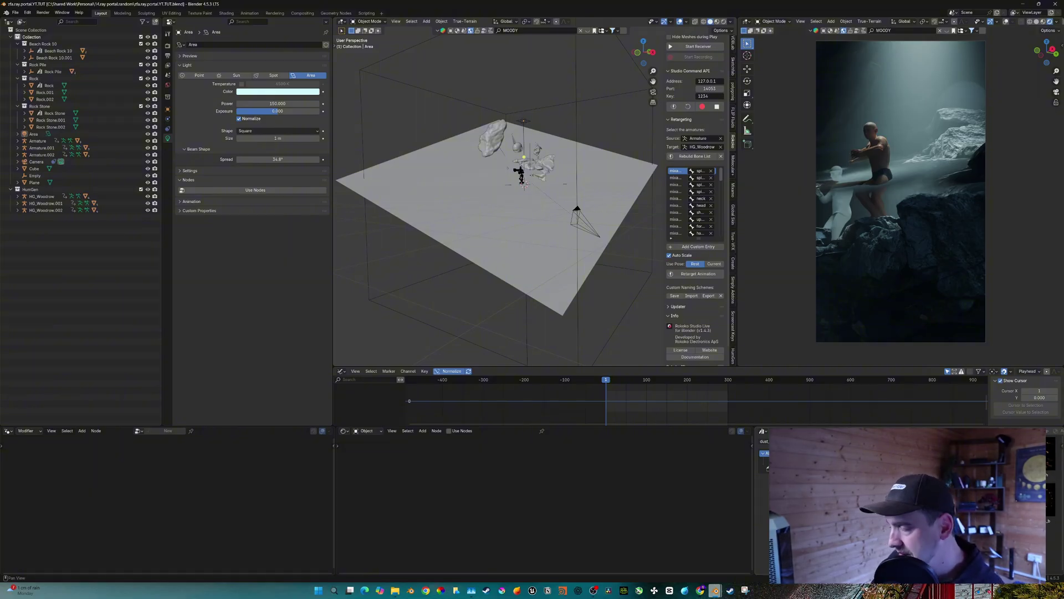
Add the dust particles asset to the scene, scale it up and move it to surround the rocks and figures.
drag(837, 460, 434, 295)
scroll(502, 222, down, 5)
mouse_move(501, 222)
middle_down()
mouse_move(630, 231)
mouse_move(491, 231)
mouse_move(499, 227)
middle_up()
scroll(558, 209, up, 3)
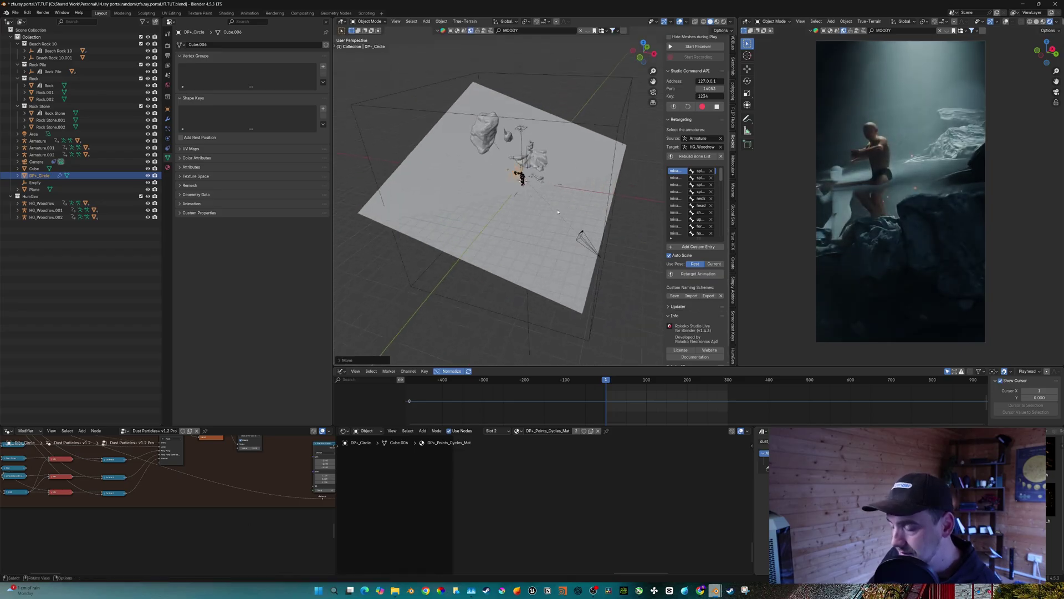
key(s)
click(668, 268)
middle_drag(536, 262, 583, 248)
key(g)
click(564, 239)
Set the Dust Particles modifier's loop end frame to 300 and adjust the speed of its random movement.
click(167, 120)
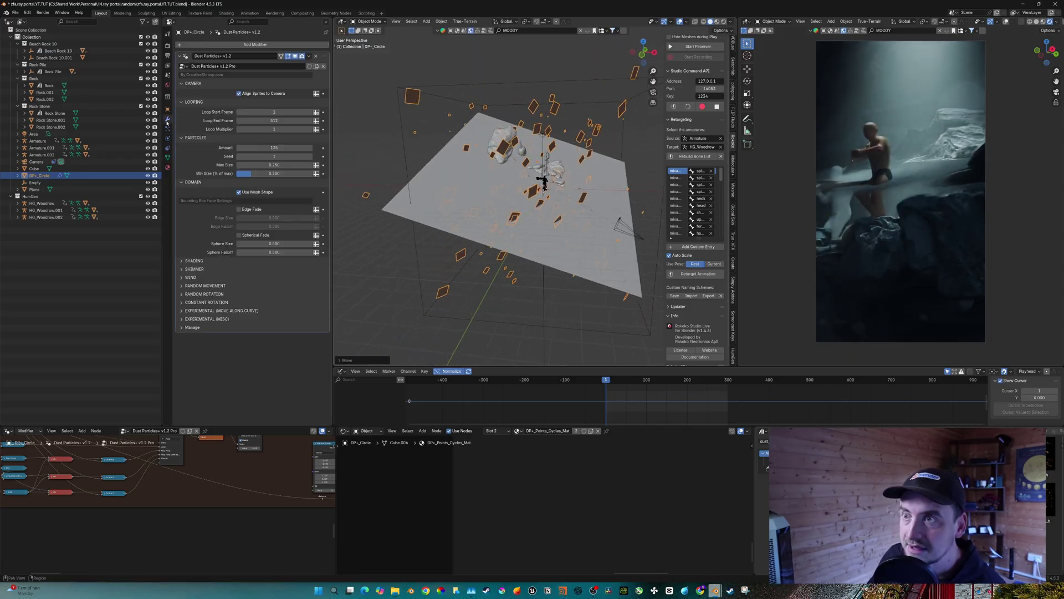
click(277, 121)
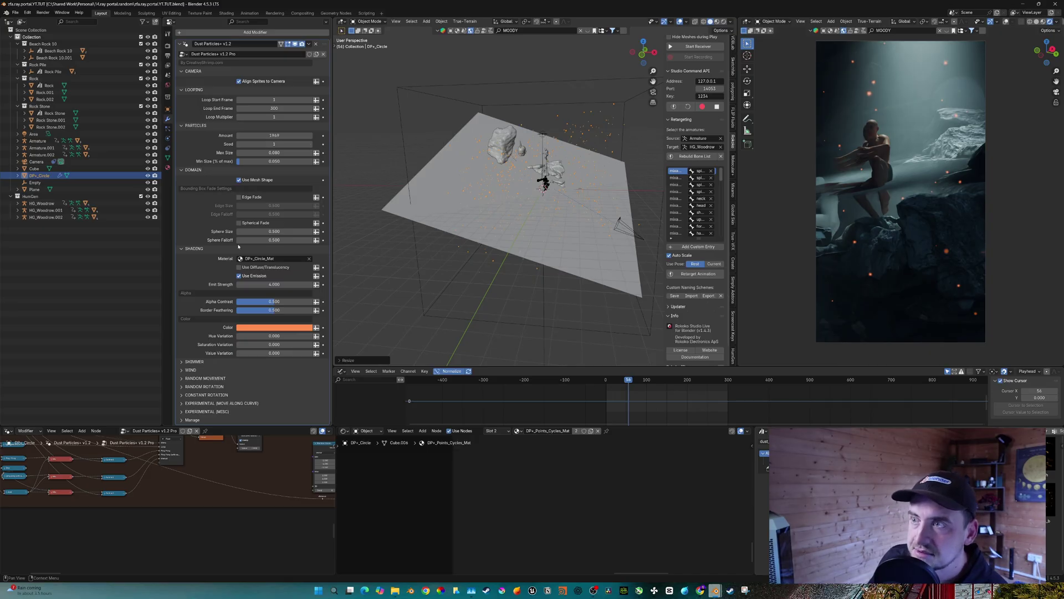
click(205, 378)
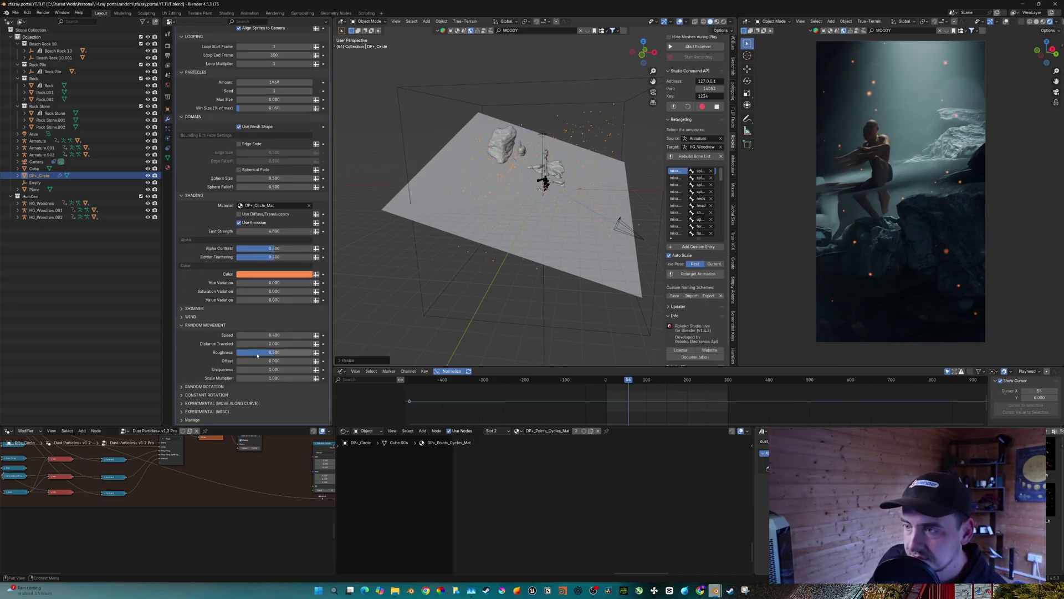
click(271, 334)
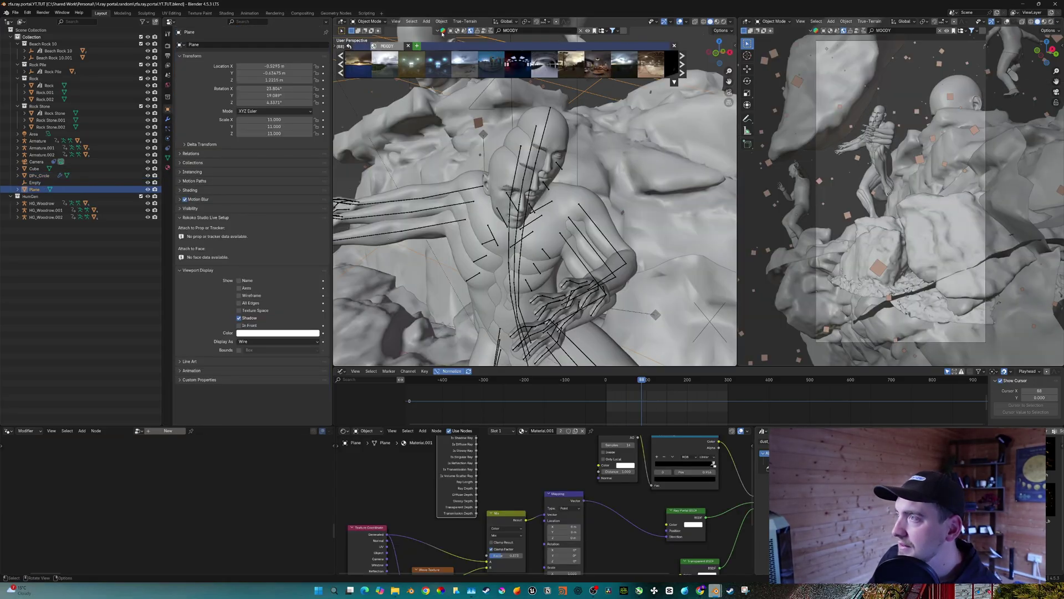
Search the asset library's models for "animal skull scan" and view the reference artwork on Instagram.
click(450, 31)
click(553, 32)
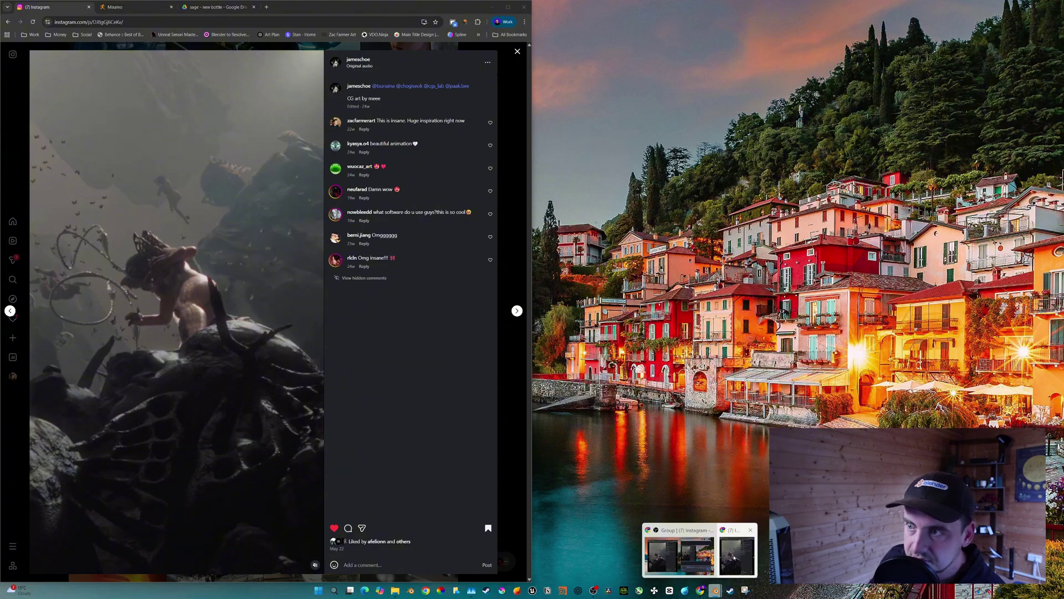
click(733, 557)
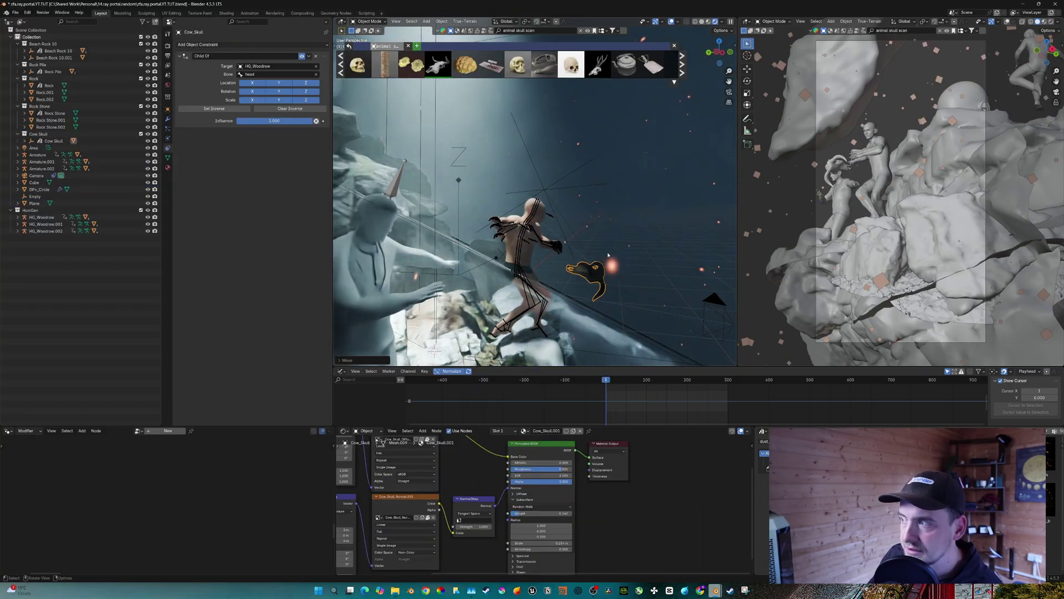
Move the cow skull up to the front figure's head and rotate it to match the direction of the face.
key(g)
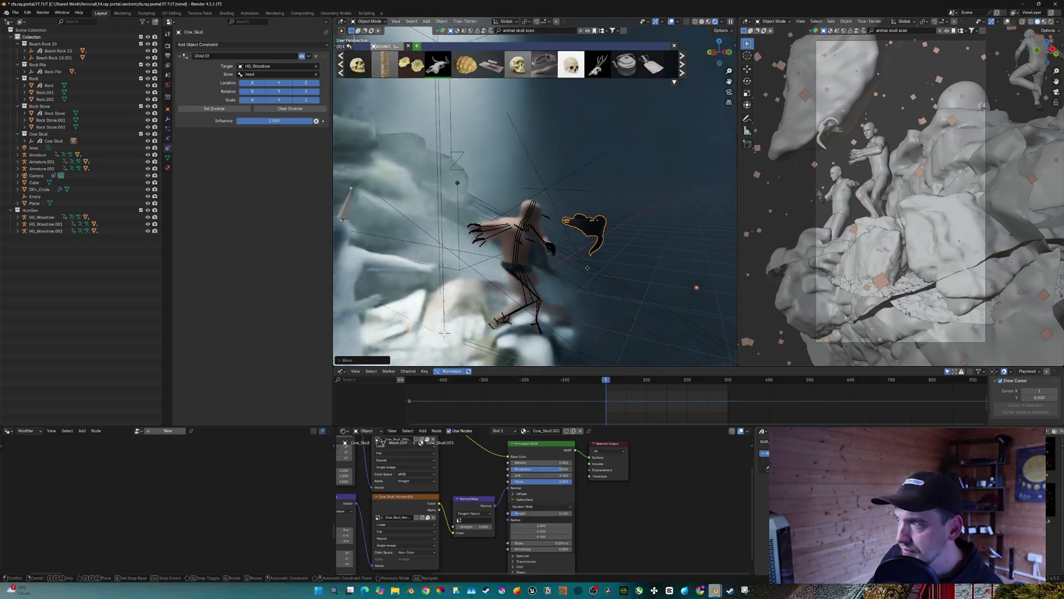
click(571, 260)
key(r)
key(r)
click(555, 204)
key(g)
click(555, 201)
middle_drag(555, 200, 564, 221)
key(r)
click(546, 204)
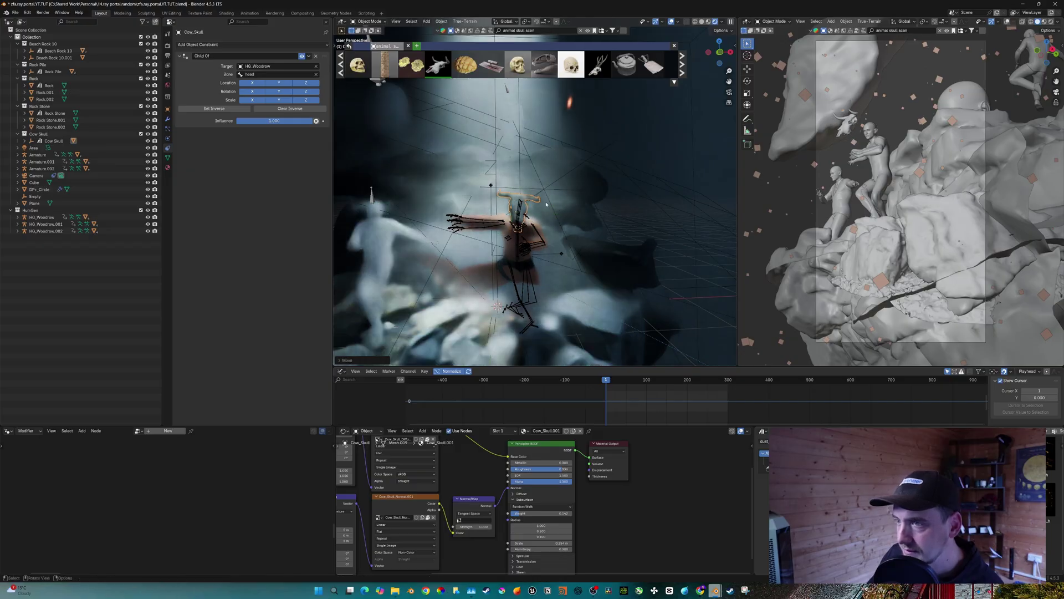
Refine the cow skull's position and rotation so that it sits over the figure's face like a mask.
scroll(546, 204, up, 6)
shift+middle_drag(546, 205, 526, 233)
key(g)
click(620, 222)
key(g)
click(546, 236)
key(r)
click(546, 236)
key(g)
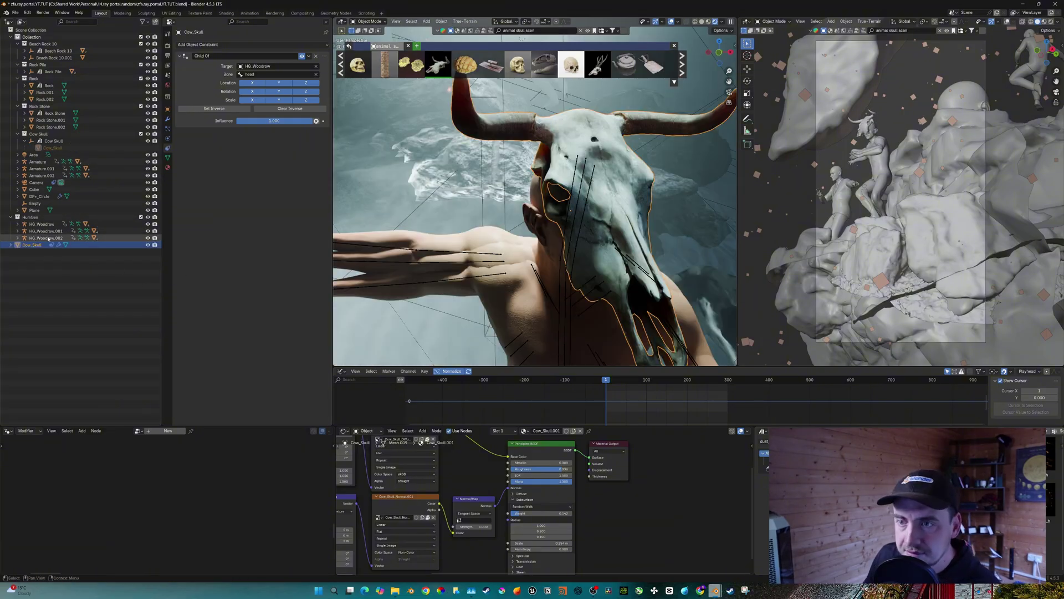
Select the HG_Woodrow.001 and HG_Woodrow.002 rigs in the outliner and expand the HG_Woodrow.001 hierarchy.
click(47, 231)
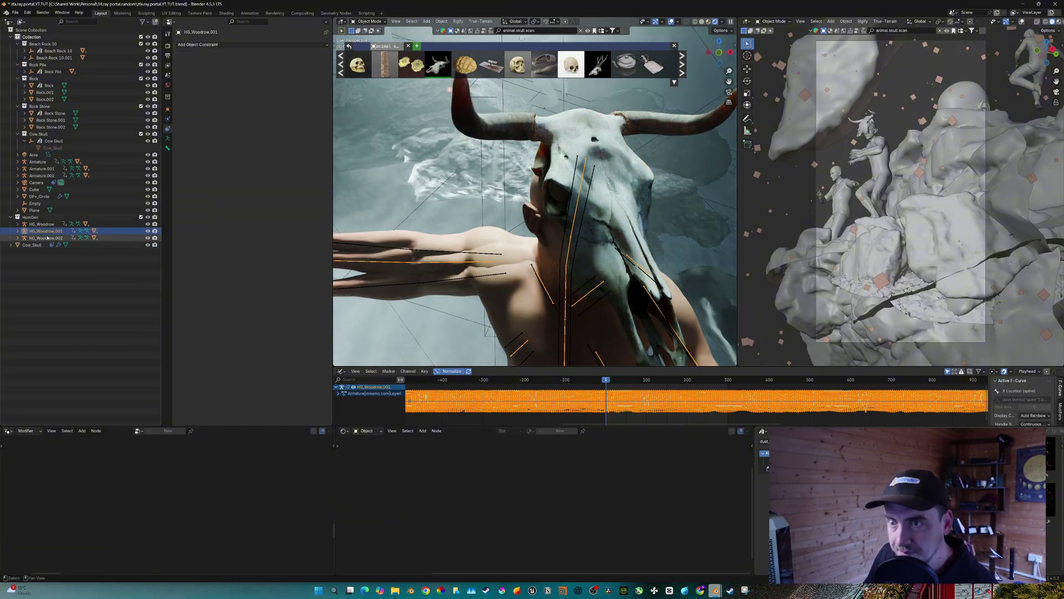
shift+click(47, 237)
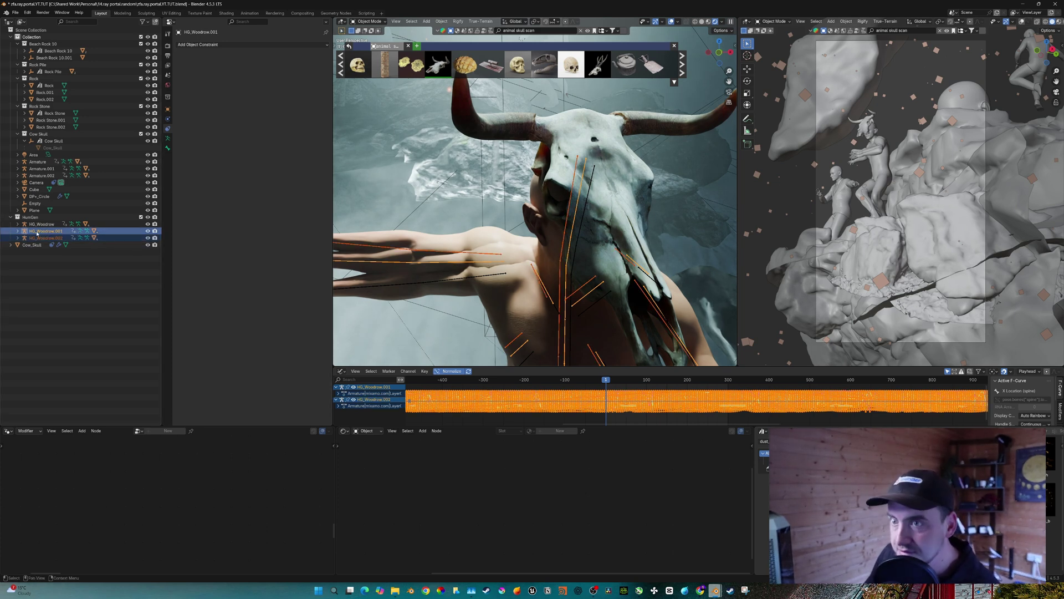
click(17, 231)
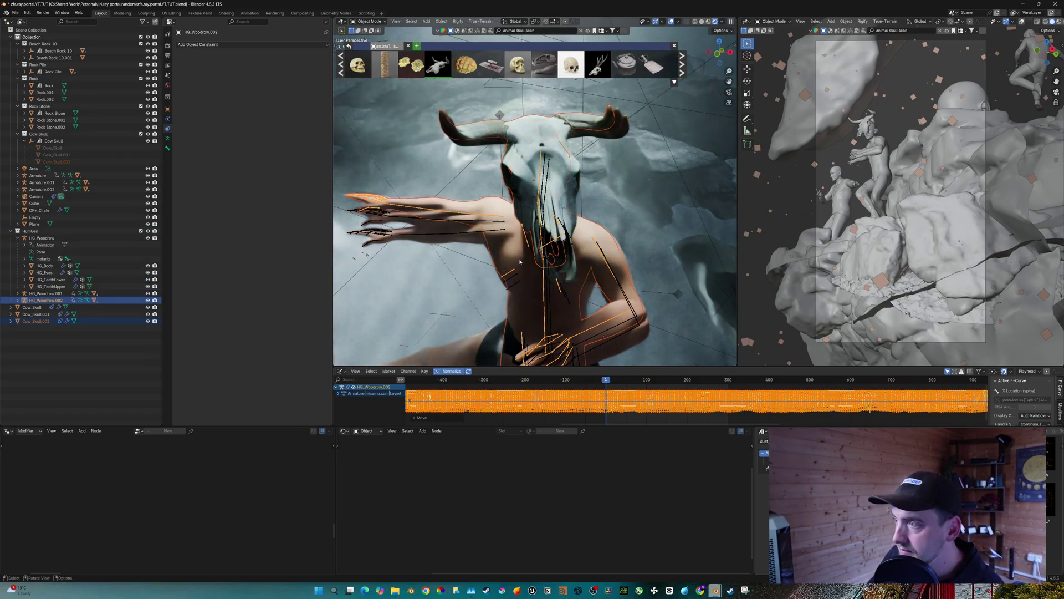
Play and stop the animation to check that the skull masks follow the figures' heads.
key(space)
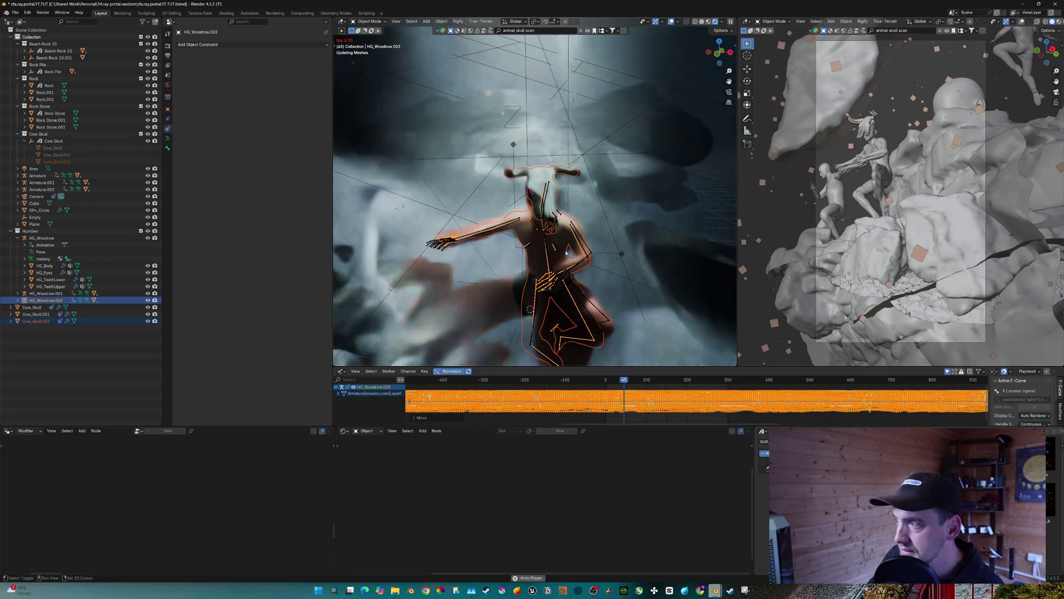
key(space)
middle_drag(589, 238, 611, 225)
scroll(610, 225, up, 1)
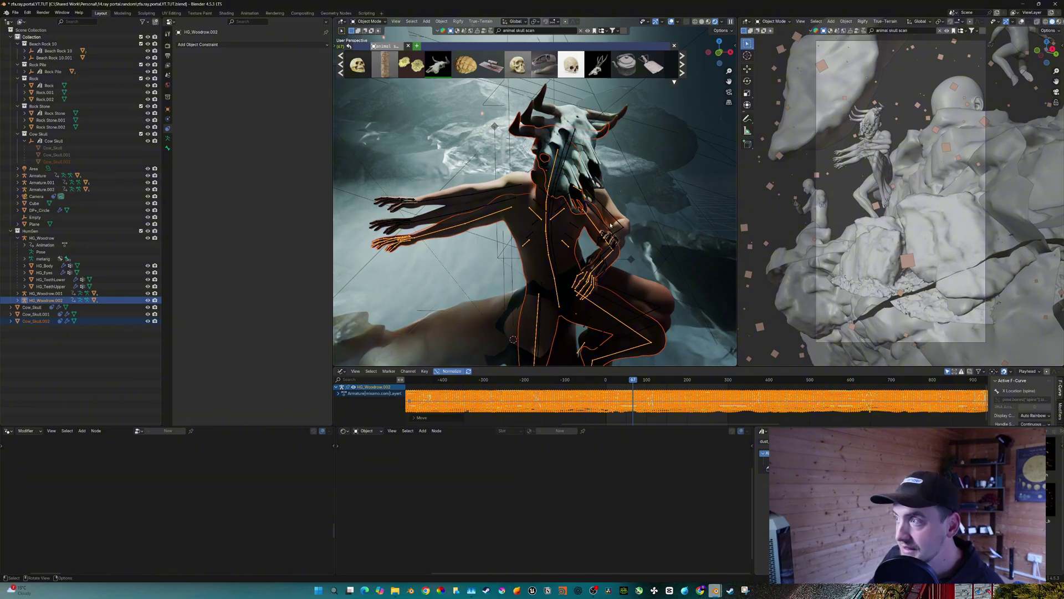
scroll(609, 224, up, 4)
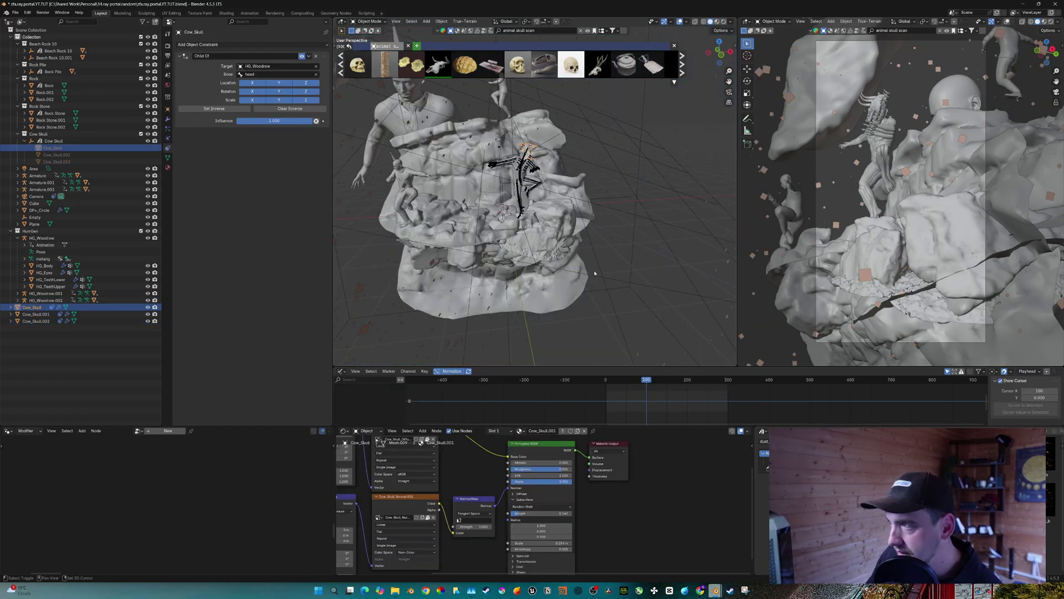
Duplicate the cow skull down onto the rocks and remove the copy's Child Of constraint.
key(shift+d)
click(600, 290)
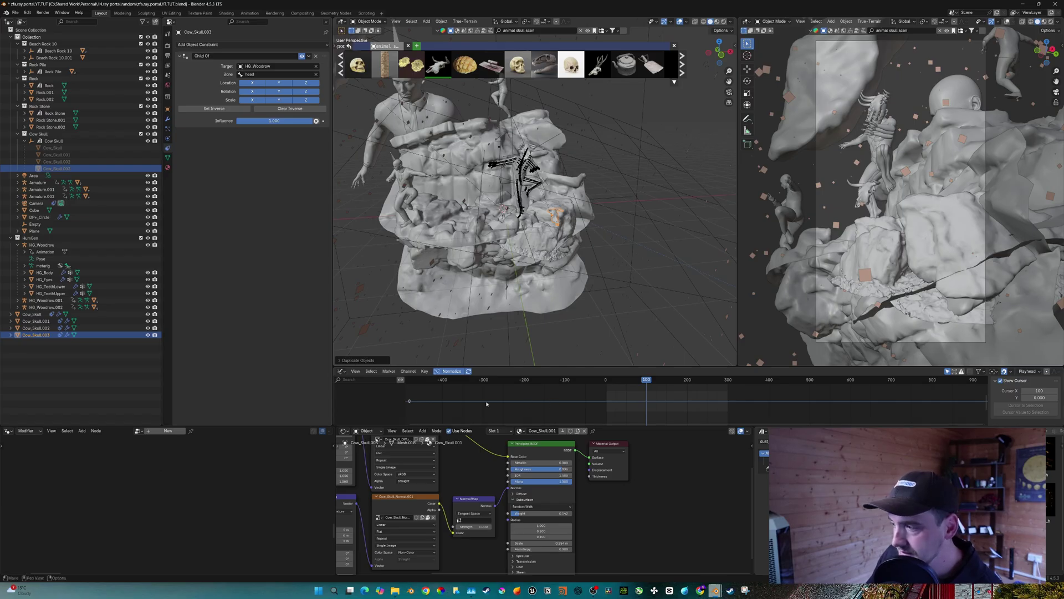
click(315, 56)
Move, rotate and enlarge the duplicated cow skull to decorate the rocks below the figures.
middle_drag(532, 183, 460, 199)
key(g)
click(471, 233)
key(r)
key(r)
click(469, 238)
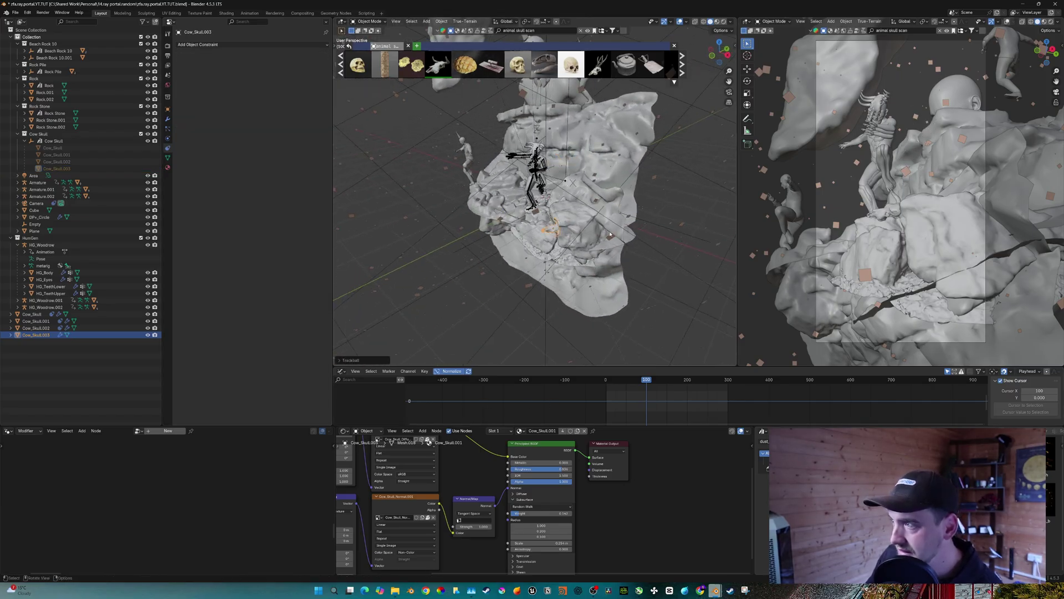
key(s)
click(721, 255)
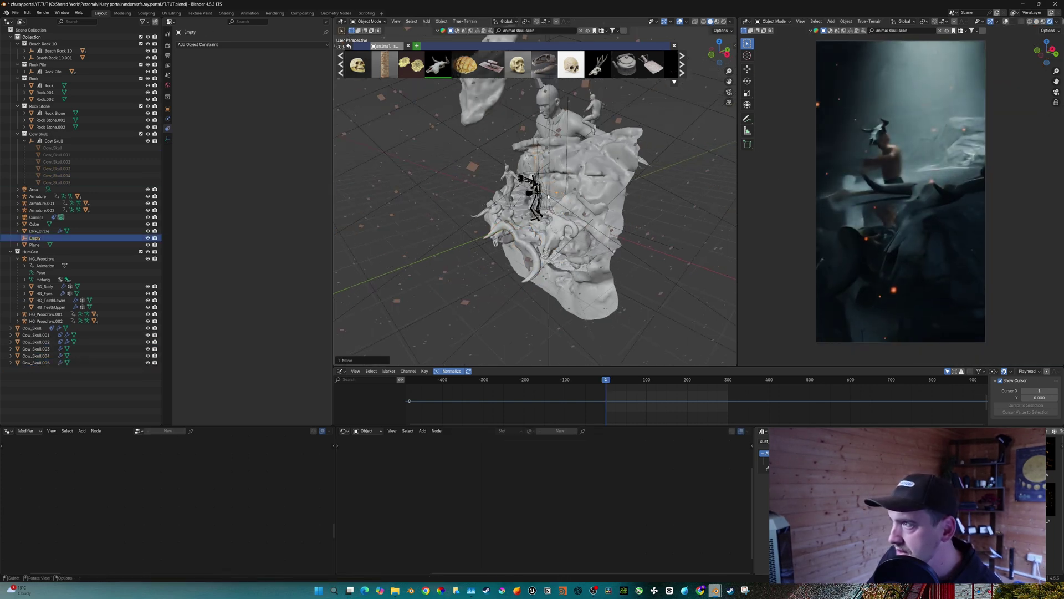
Save the Blender file with the skulls in place.
middle_drag(548, 196, 584, 205)
key(ctrl+s)
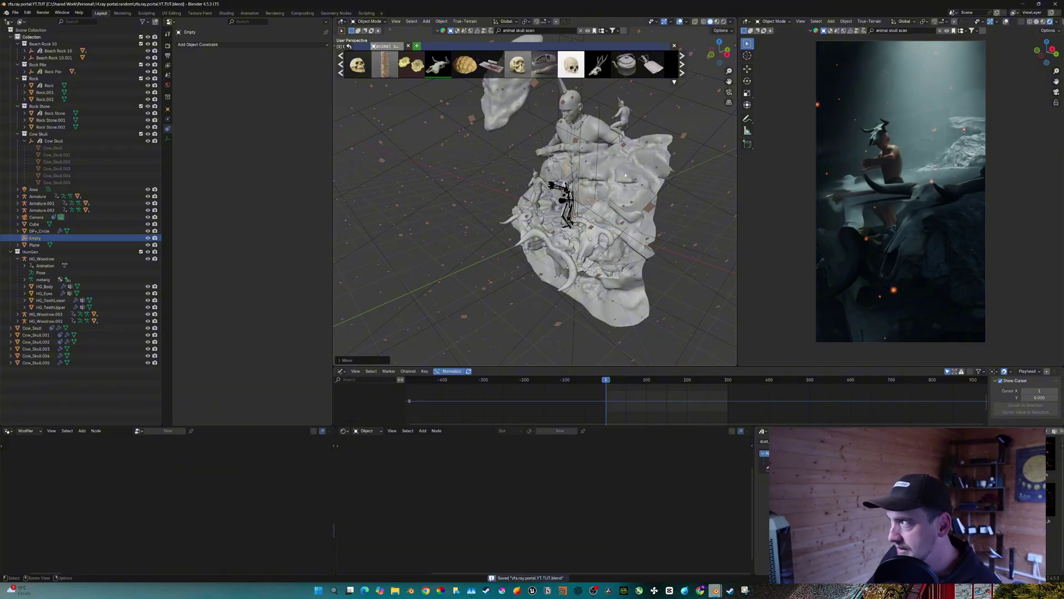
middle_drag(605, 142, 560, 228)
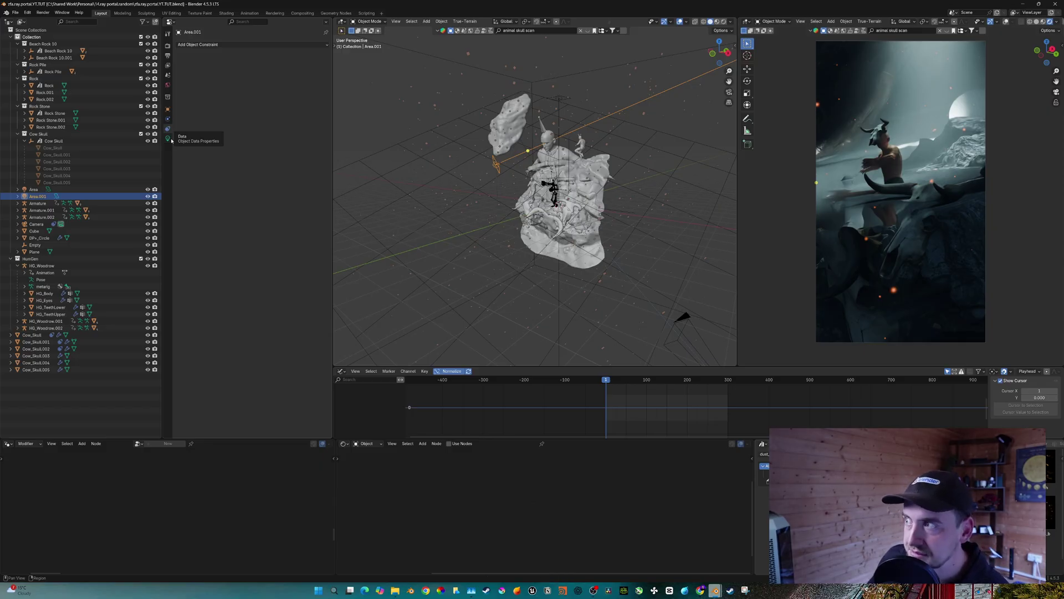
Keyframe the power of the Area.001 light and play the animation to preview its flash.
click(168, 139)
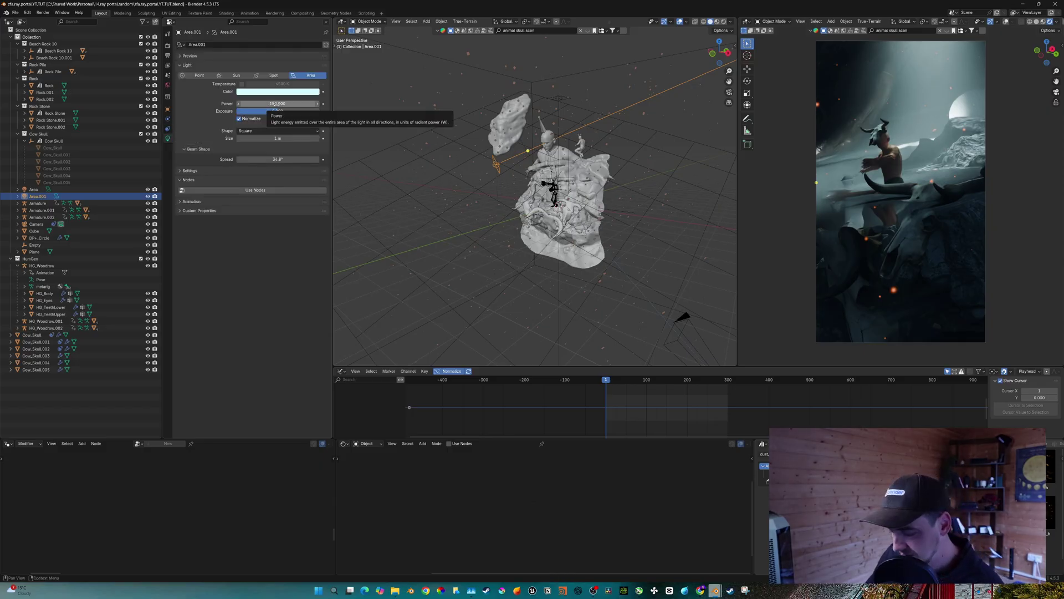
key(i)
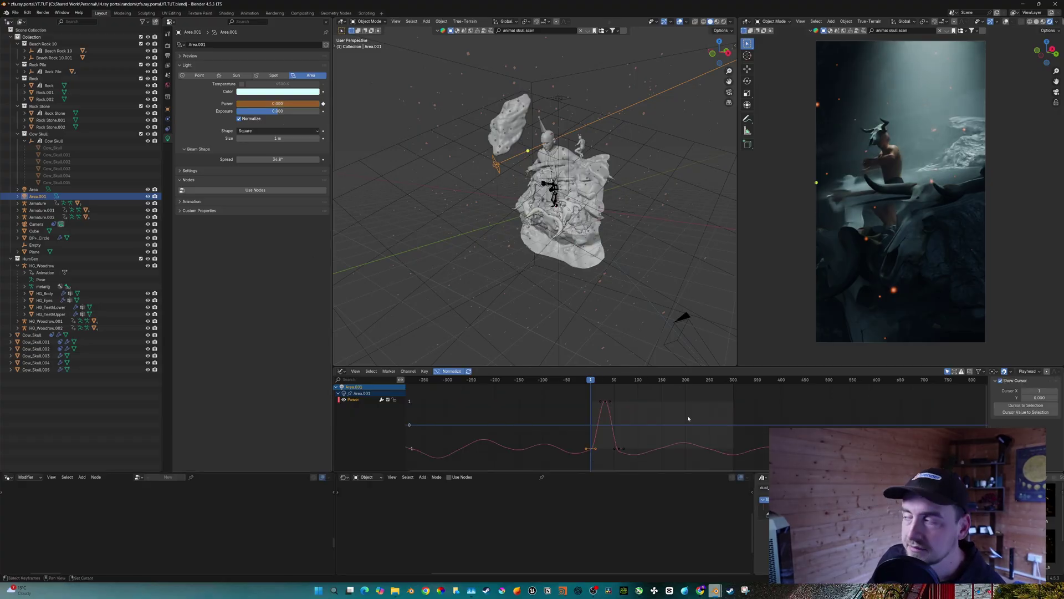
key(space)
Move the camera to a new position closer to the base of the rocks to reframe the masked figure.
click(584, 243)
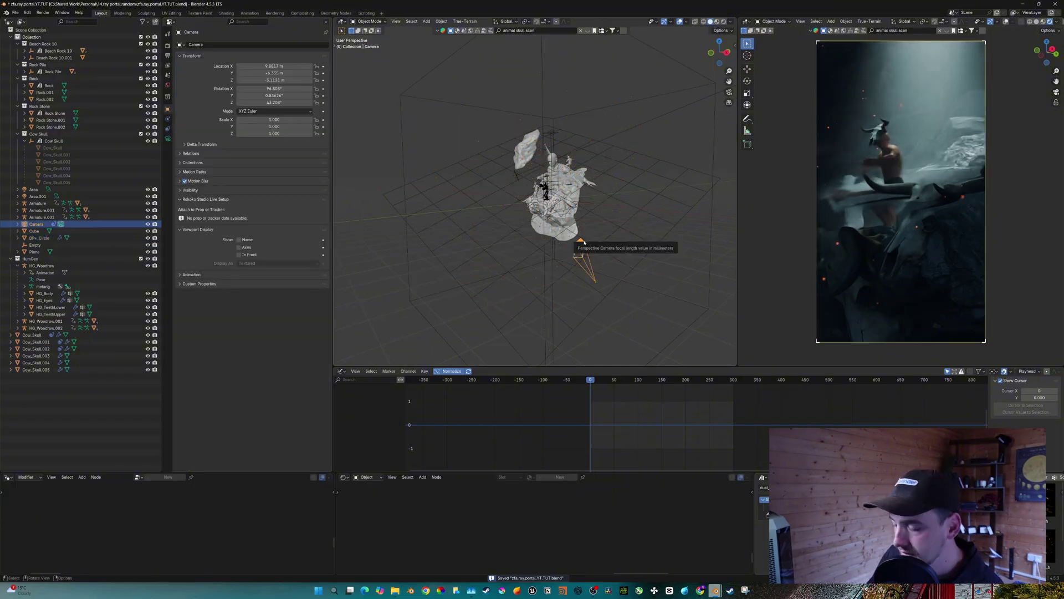
key(g)
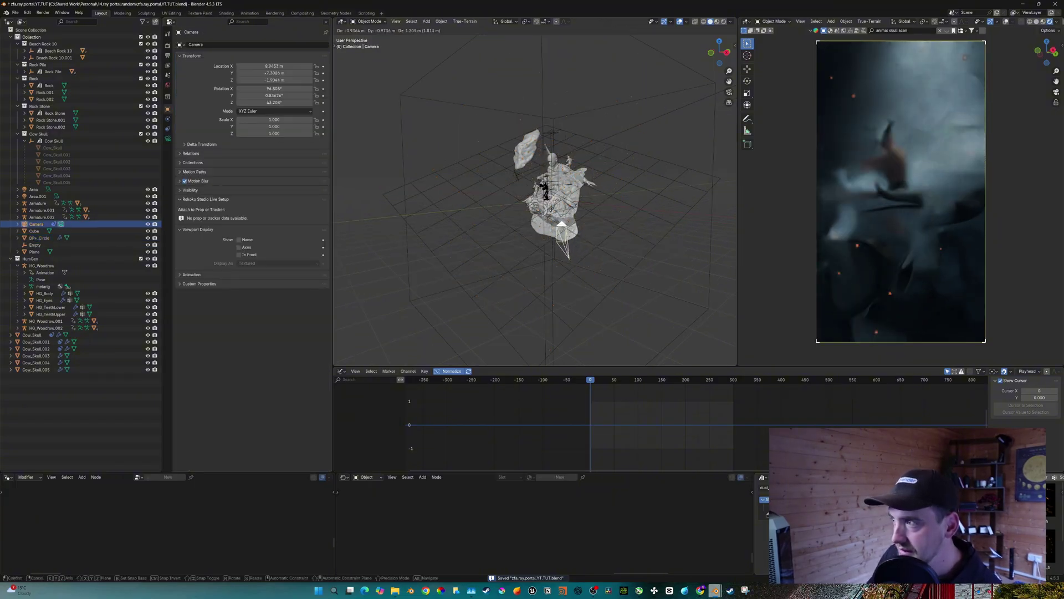
click(548, 217)
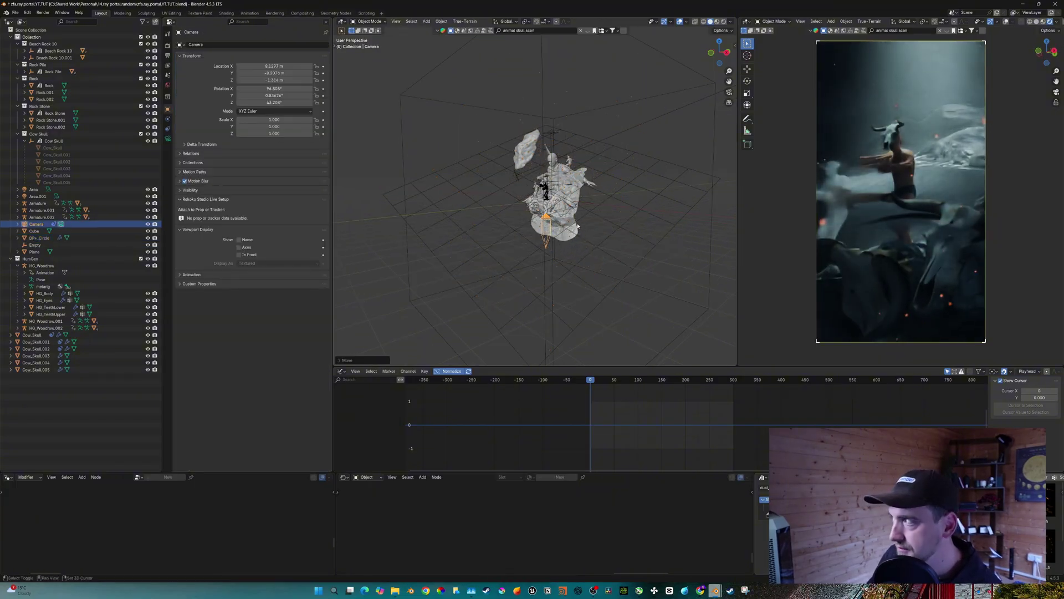
Lower the portal plane slightly along global Z.
mouse_move(552, 218)
middle_down()
mouse_move(610, 213)
mouse_move(598, 205)
middle_up()
click(603, 202)
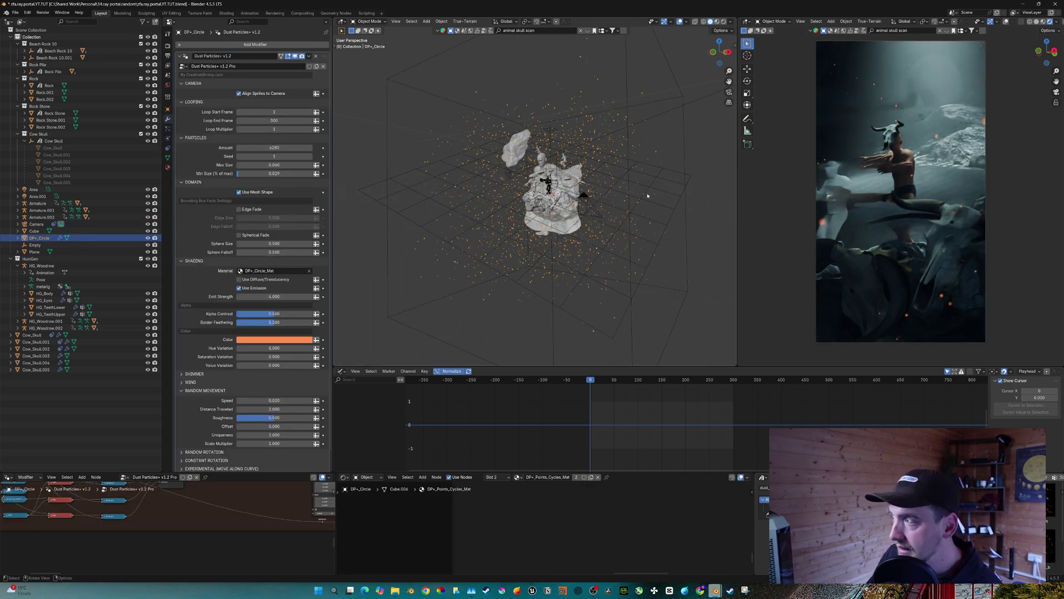
click(669, 183)
key(g)
key(z)
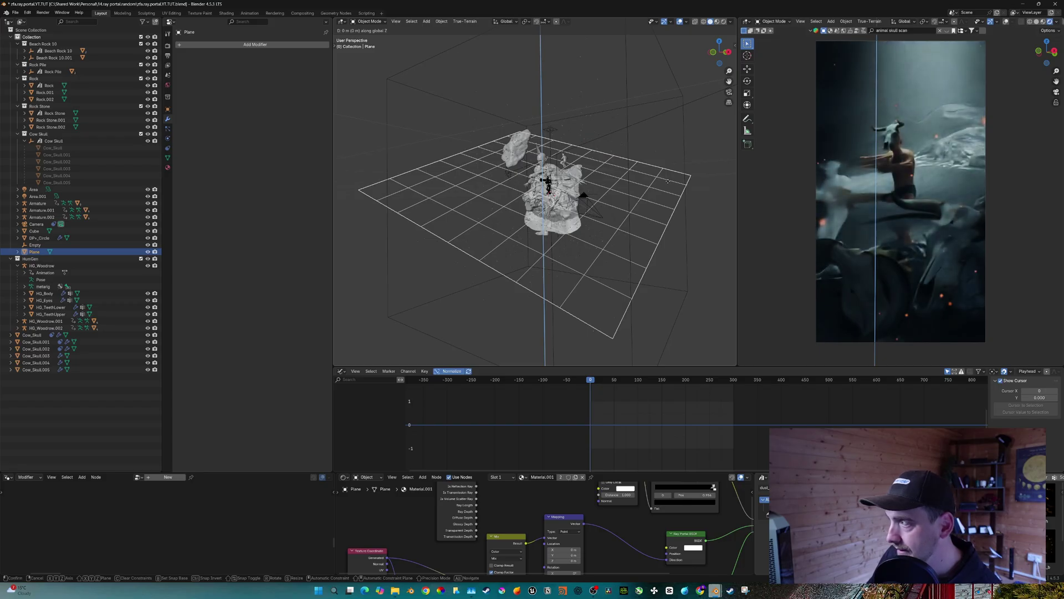
click(665, 241)
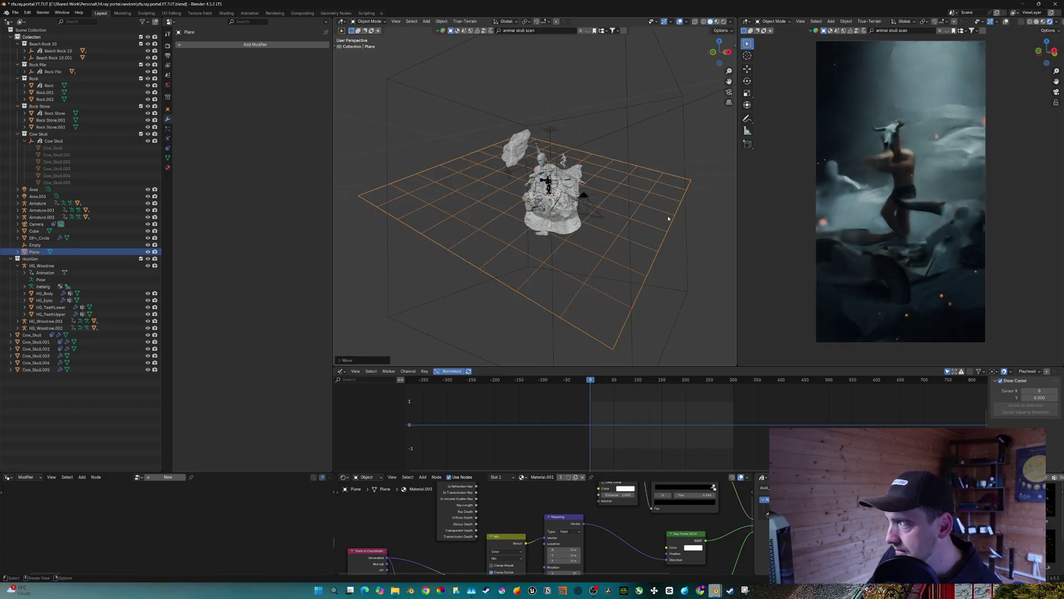
Rotate the portal plane freely and shift it down until it cuts almost edge-on through the rocks.
middle_drag(599, 249, 666, 253)
key(r)
key(r)
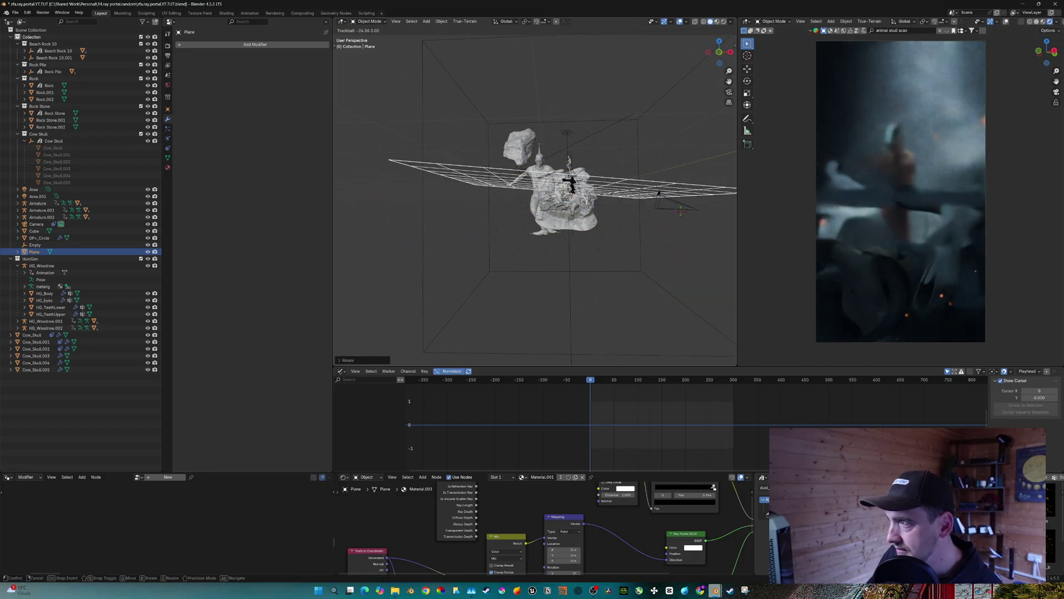
click(679, 201)
key(g)
click(686, 224)
key(r)
click(689, 221)
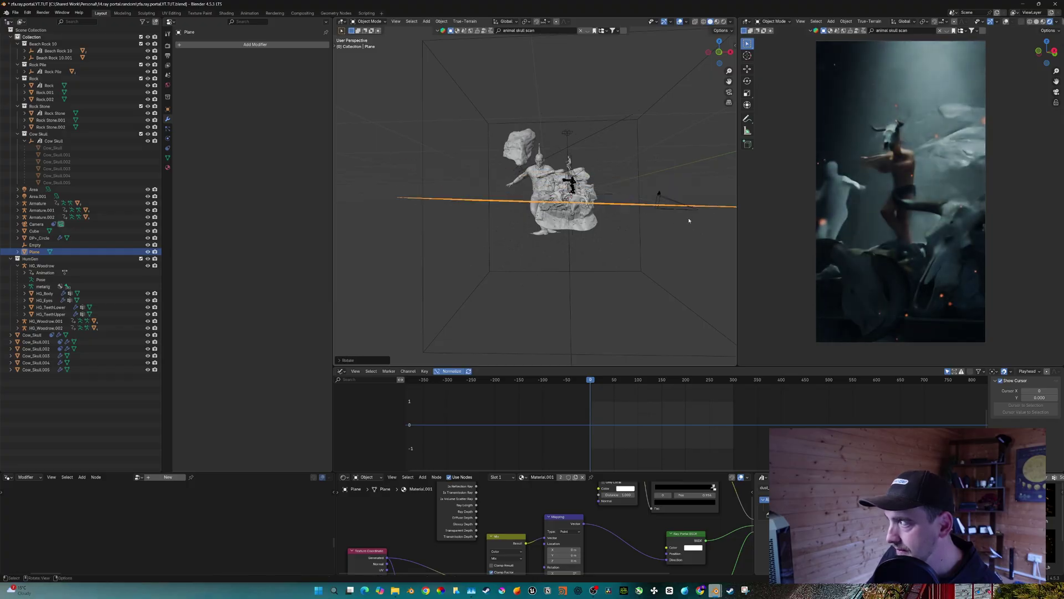
Readjust the portal plane's height and free tilt so the distortion crosses the figure's lower body.
key(g)
click(691, 215)
key(r)
key(r)
click(659, 203)
key(g)
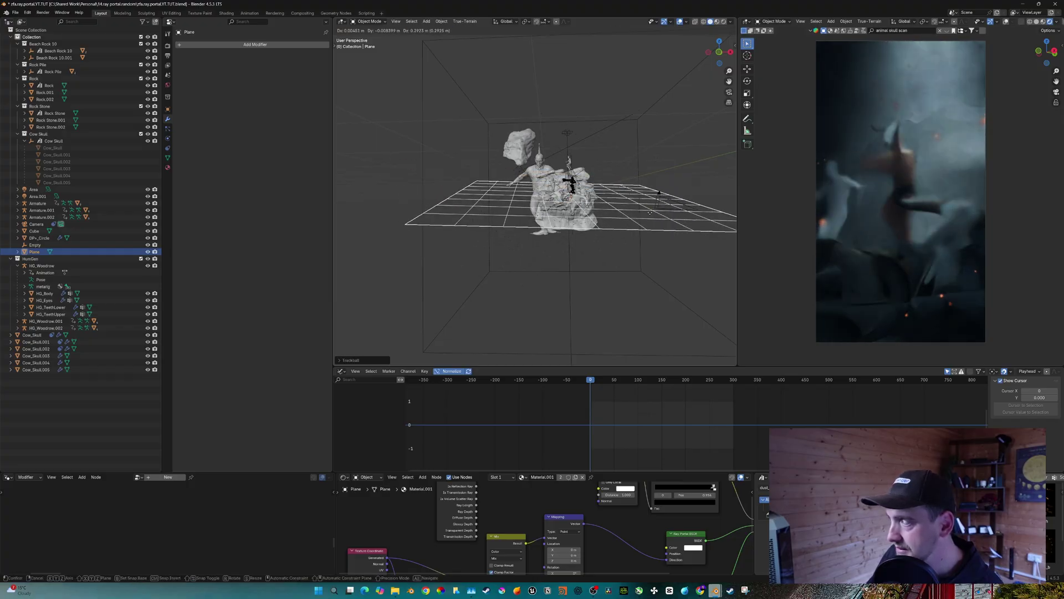
click(654, 213)
middle_drag(655, 212, 637, 239)
click(639, 203)
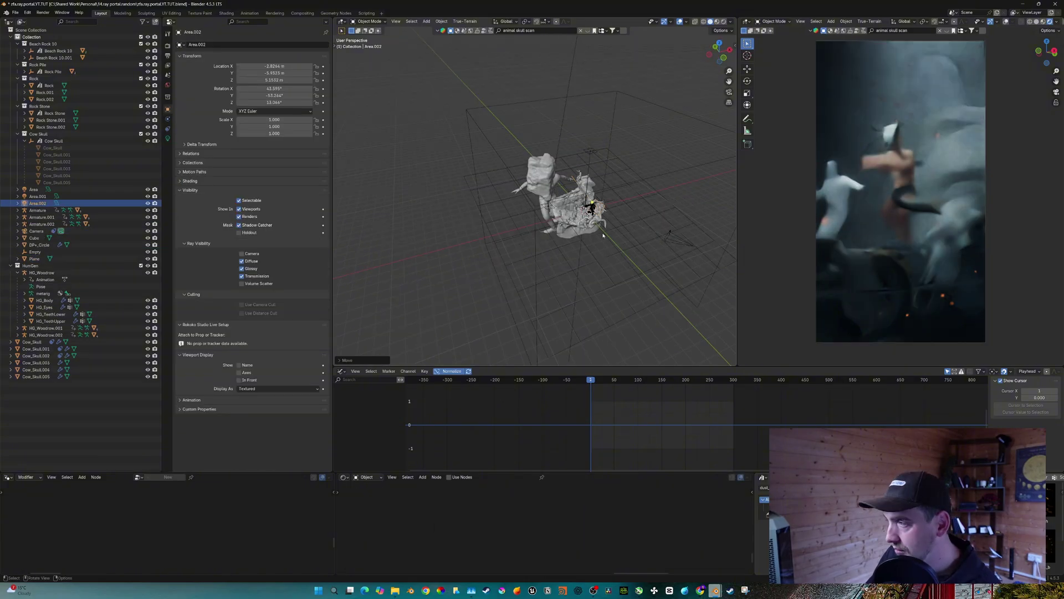
Move the Area.002 light out beside the rocks and rotate it freely so it shines across the figures.
middle_drag(596, 225, 552, 186)
key(g)
click(550, 233)
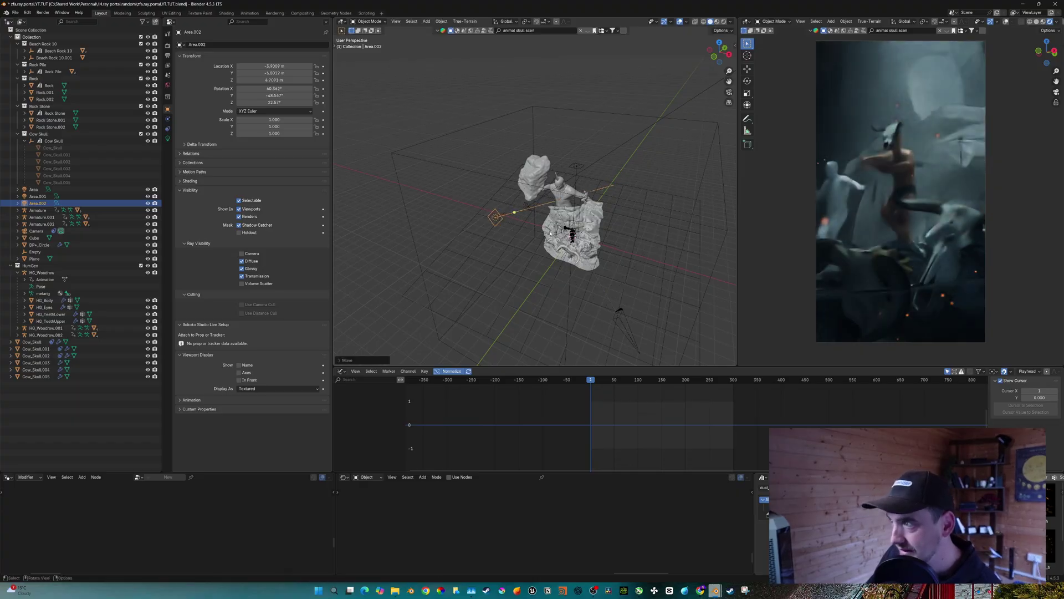
key(r)
key(r)
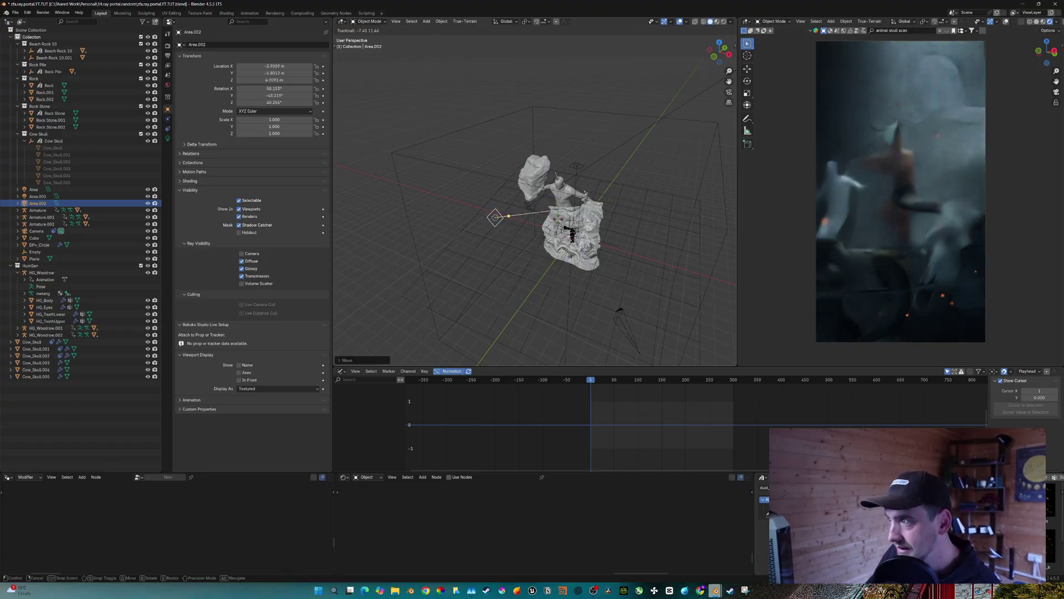
click(552, 219)
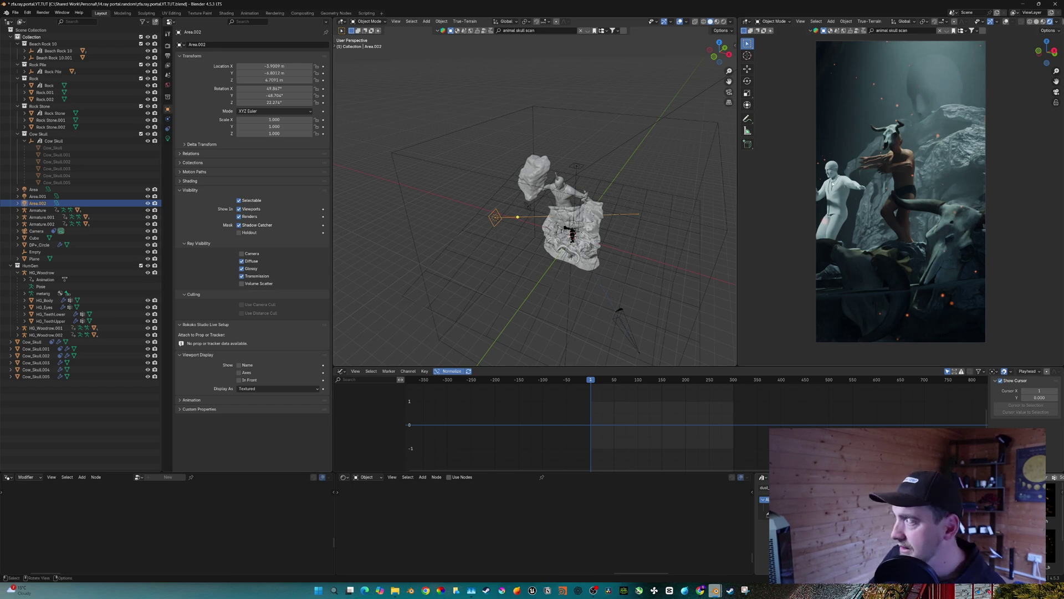
Raise the Area.002 light slightly beside the rocks.
key(g)
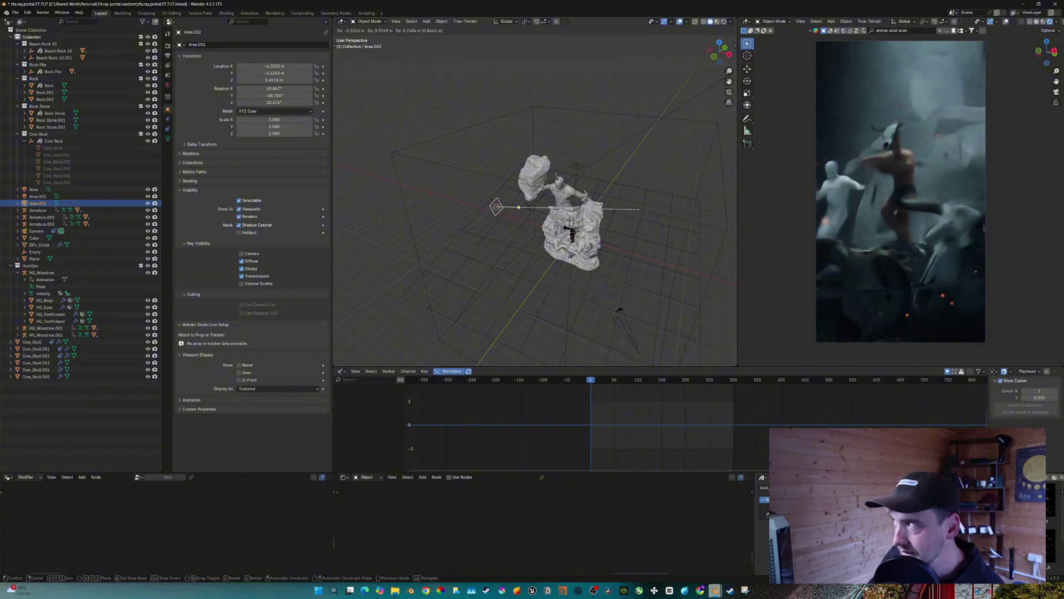
click(535, 203)
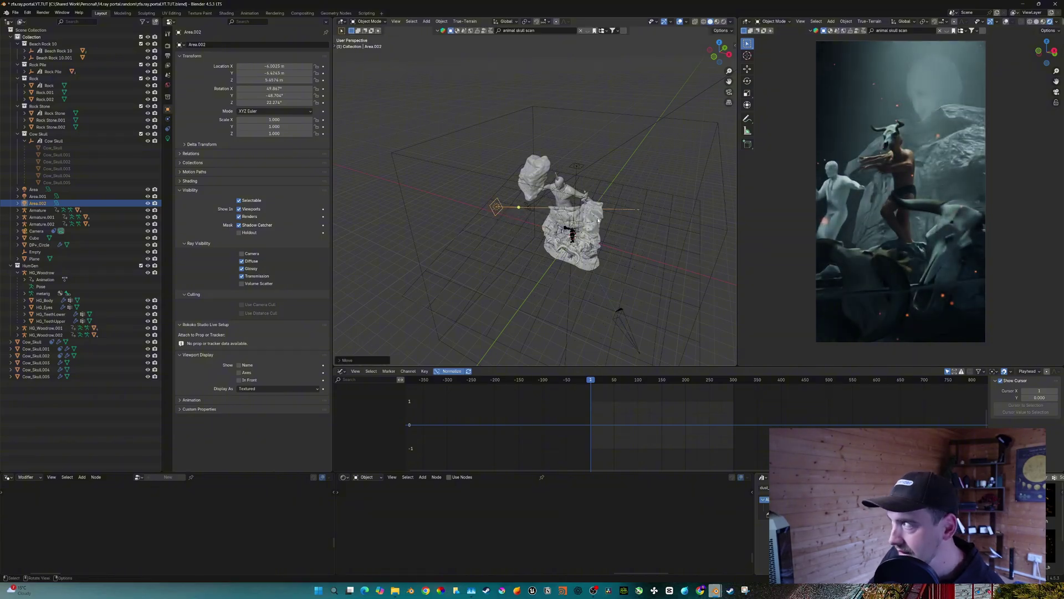
middle_drag(599, 221, 580, 220)
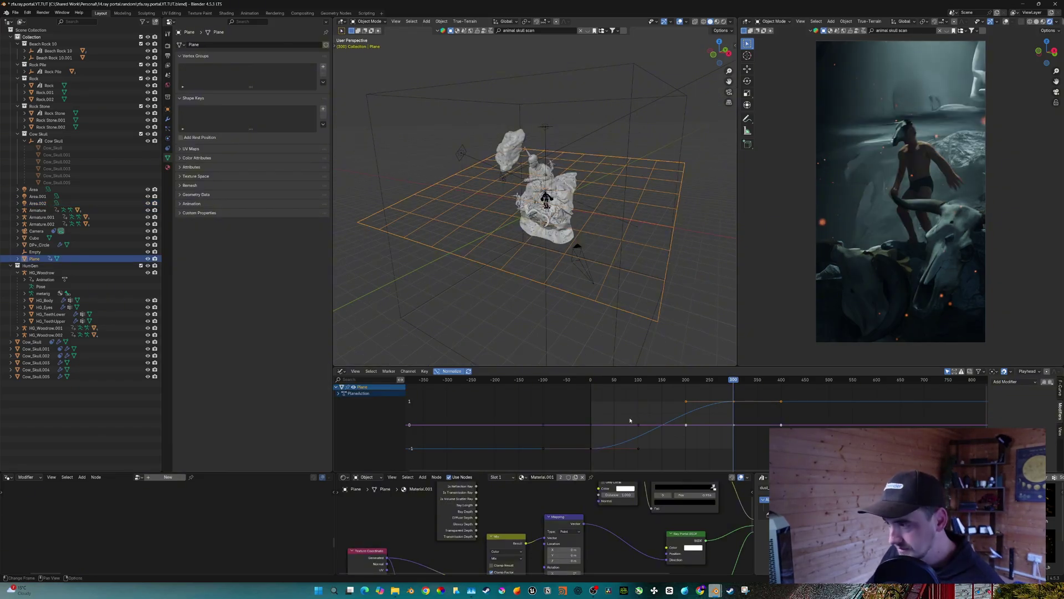
Set the keyframe interpolation of the portal plane and the camera to Linear.
right_click(632, 421)
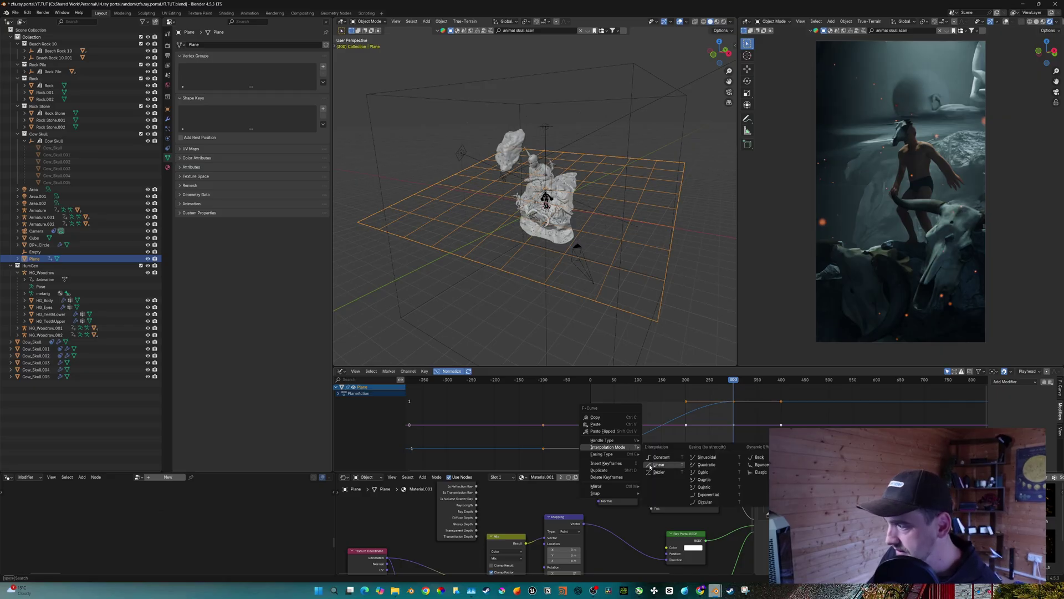
click(656, 460)
key(shift+Left)
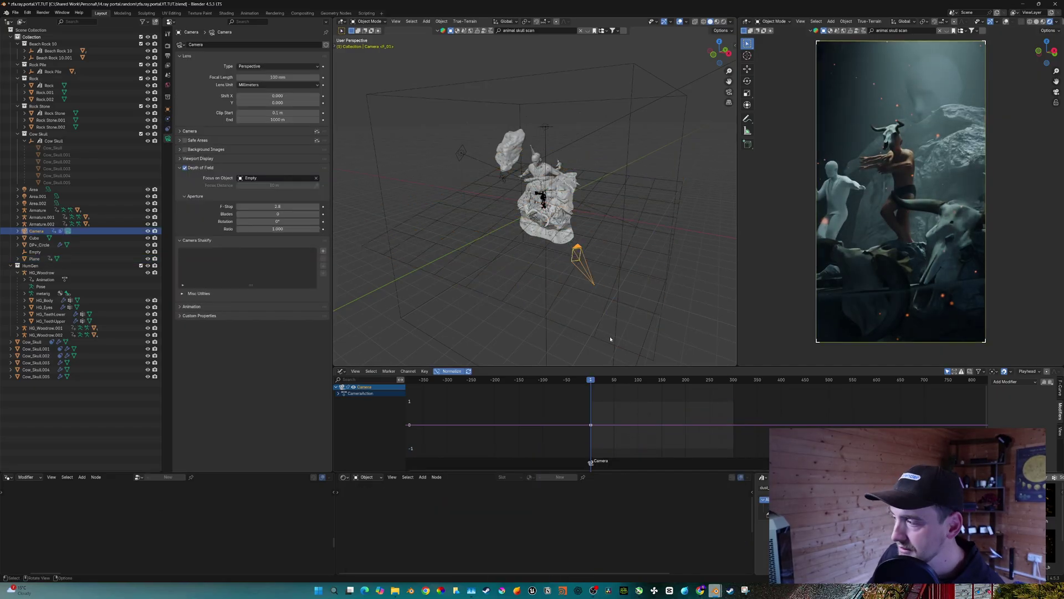
key(space)
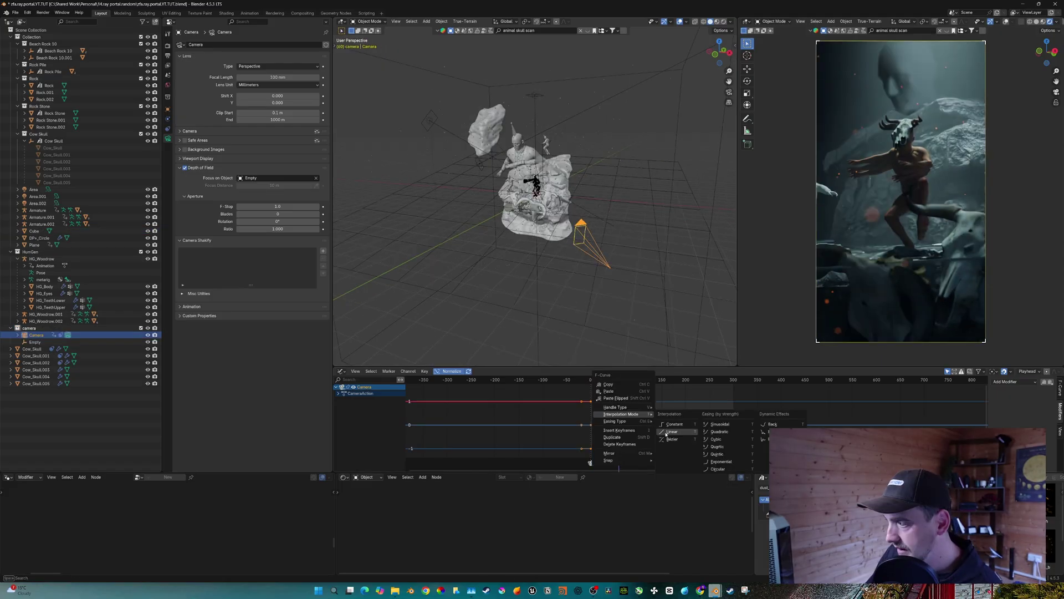
click(616, 395)
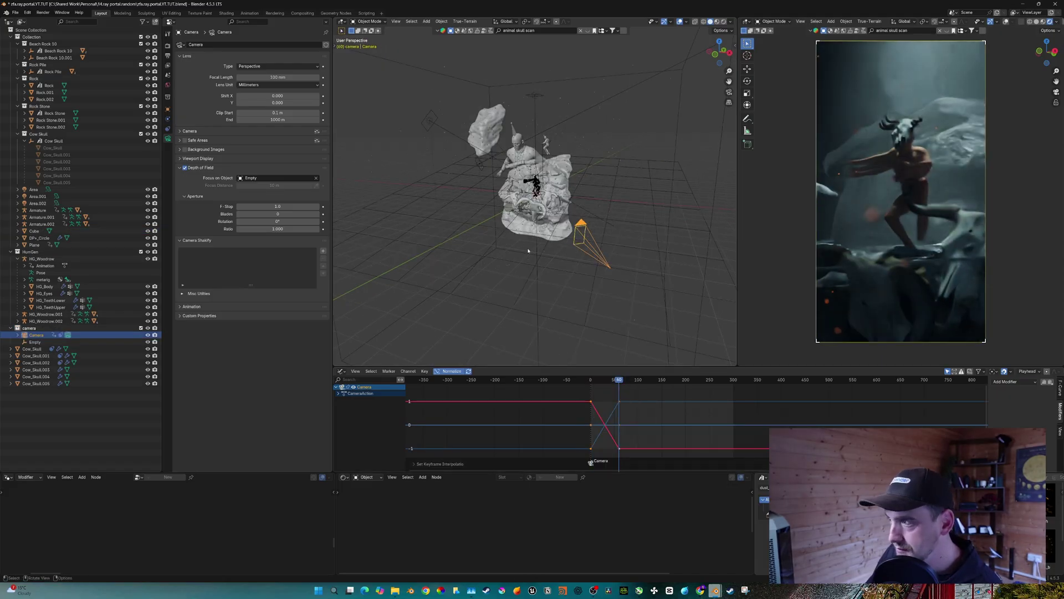
Duplicate the camera together with its focus empty and bind the new camera to a timeline marker at frame 60.
shift+click(39, 342)
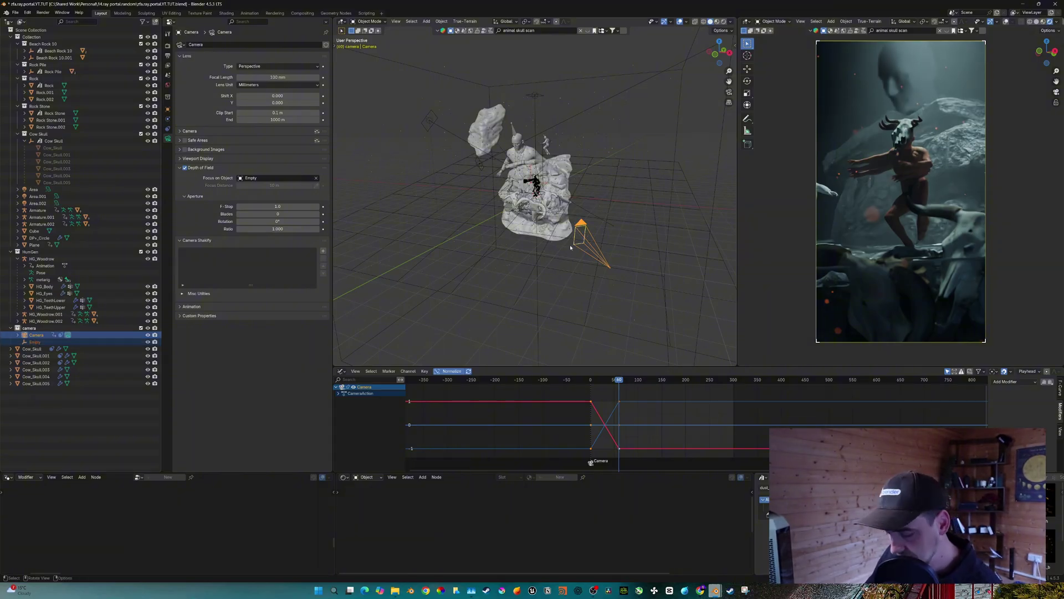
key(shift+d)
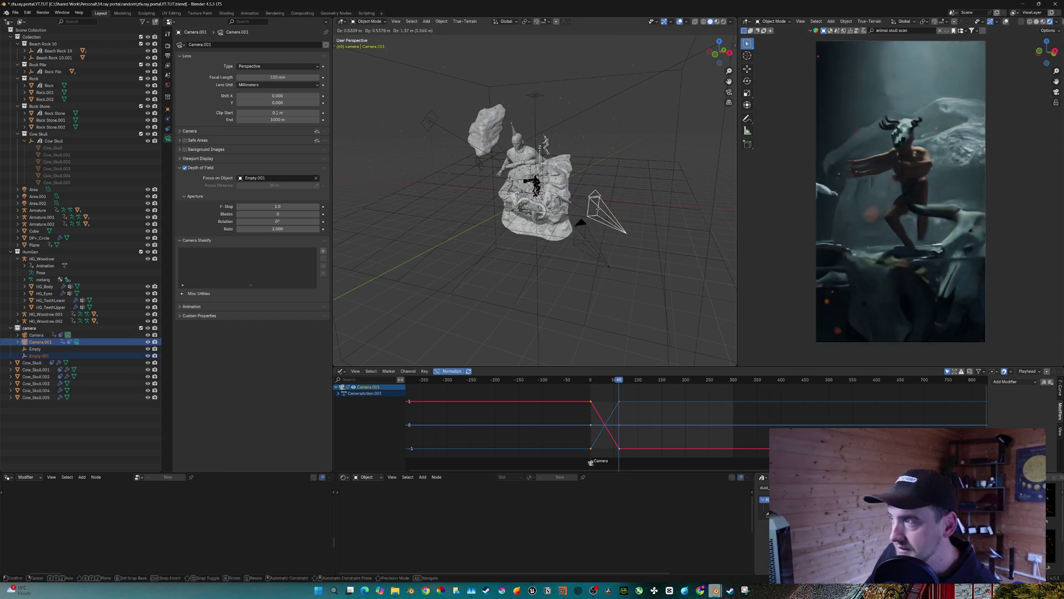
click(592, 294)
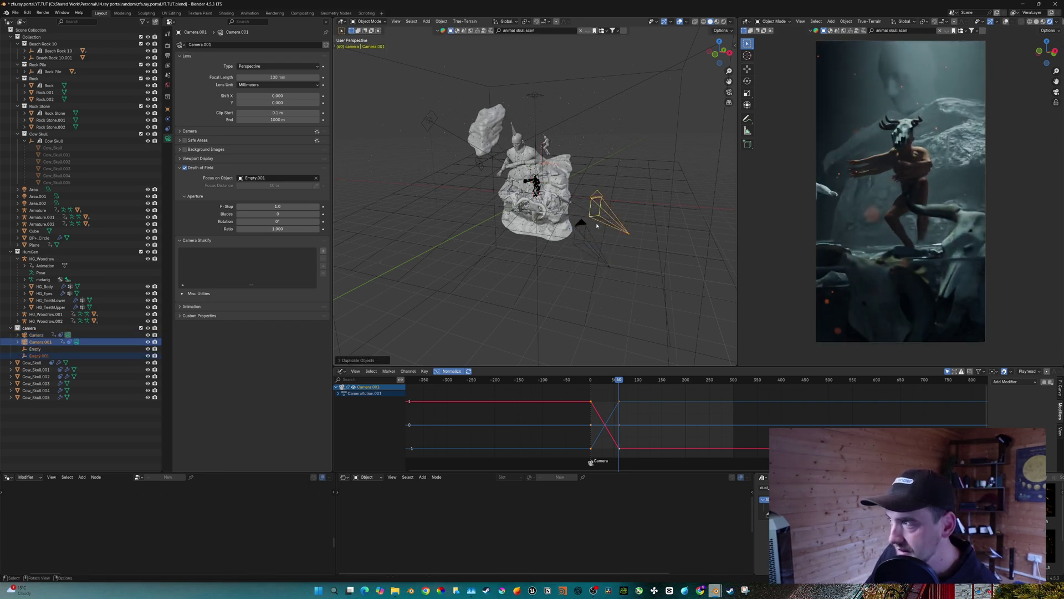
click(389, 371)
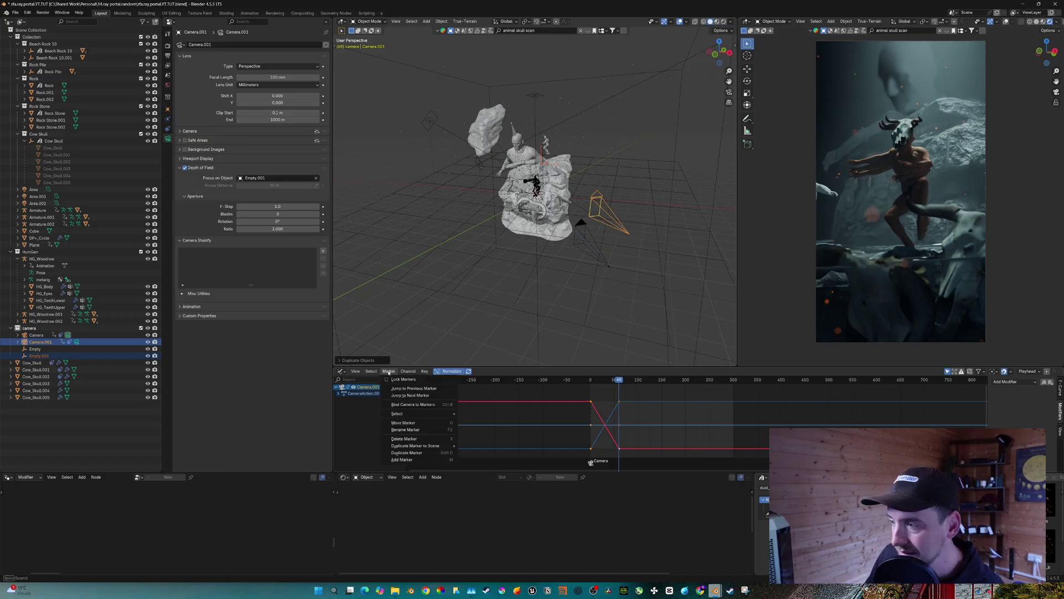
click(413, 404)
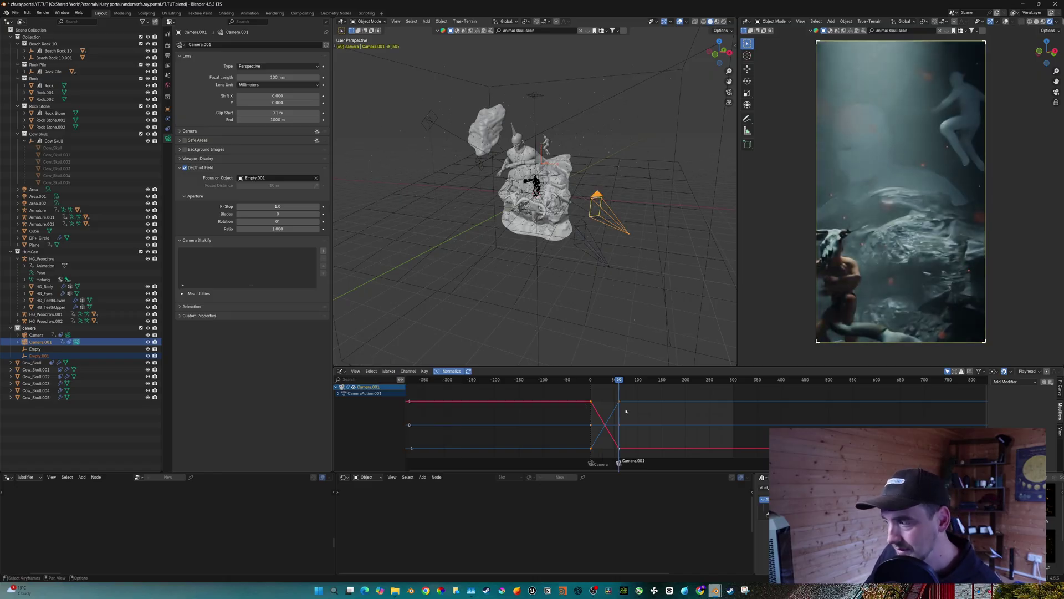
Delete the copied animation keyframes from Camera.001.
key(x)
click(638, 423)
key(n)
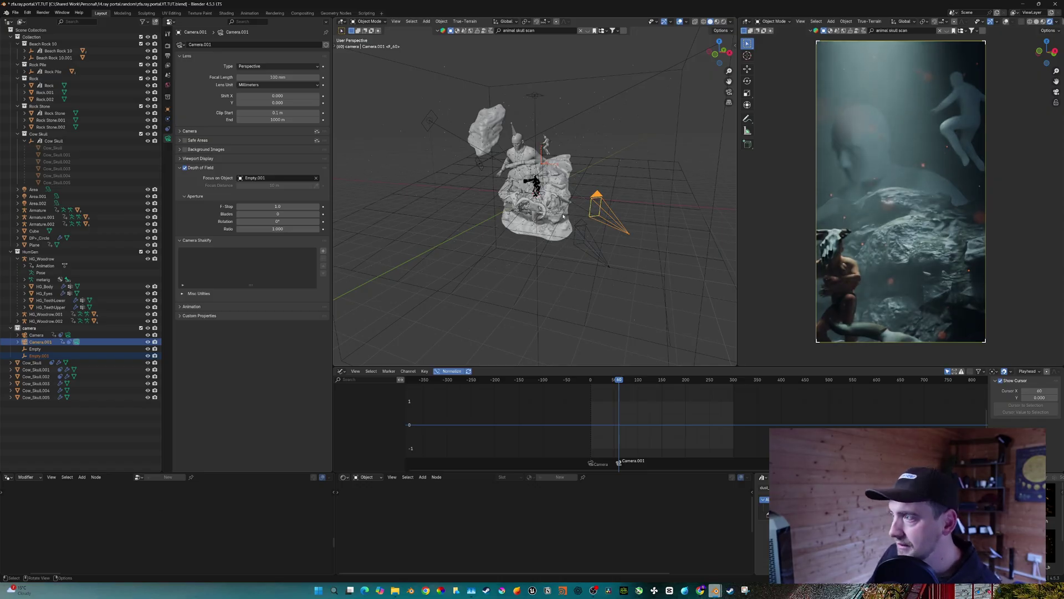
Move Camera.001 in close to the central dancing figure for a tight shot above the rocks.
middle_drag(564, 216, 517, 186)
click(569, 162)
key(g)
click(510, 274)
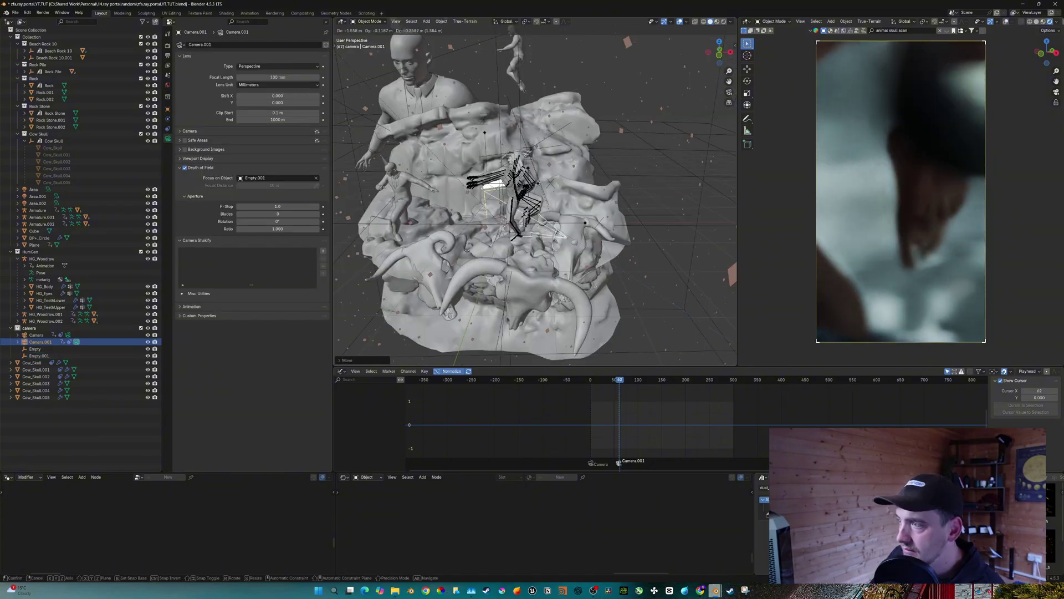
click(499, 191)
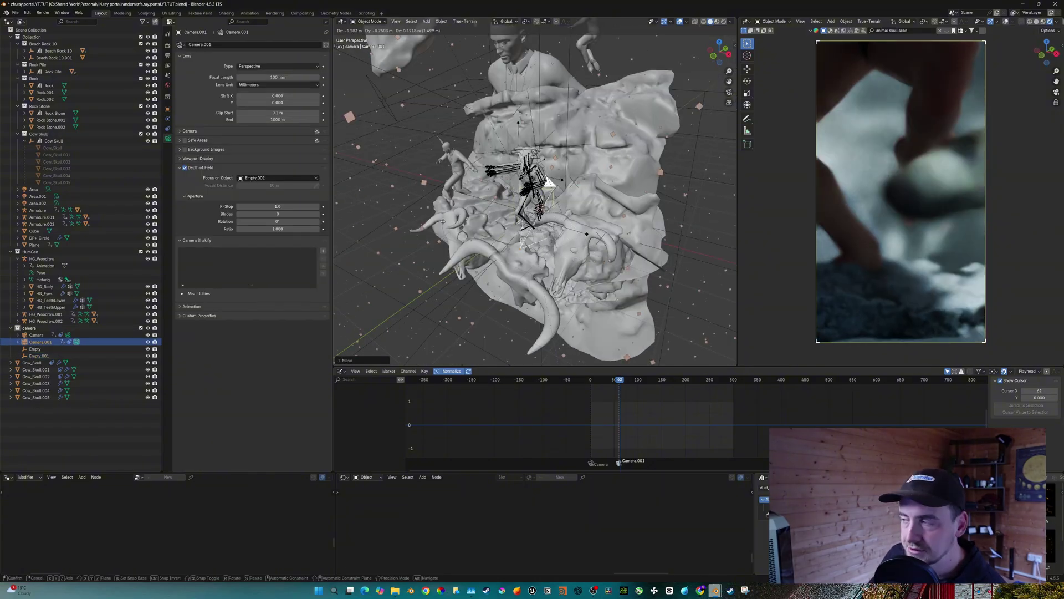
click(443, 220)
Switch to the second open browser window.
shift+middle_drag(586, 225, 676, 261)
click(647, 244)
mouse_move(702, 588)
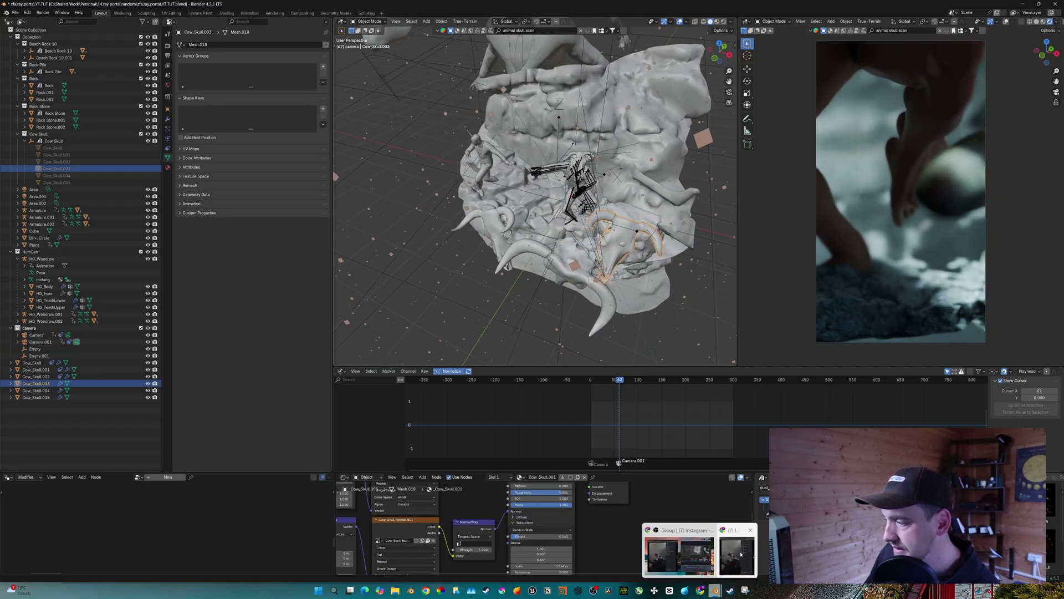
click(737, 552)
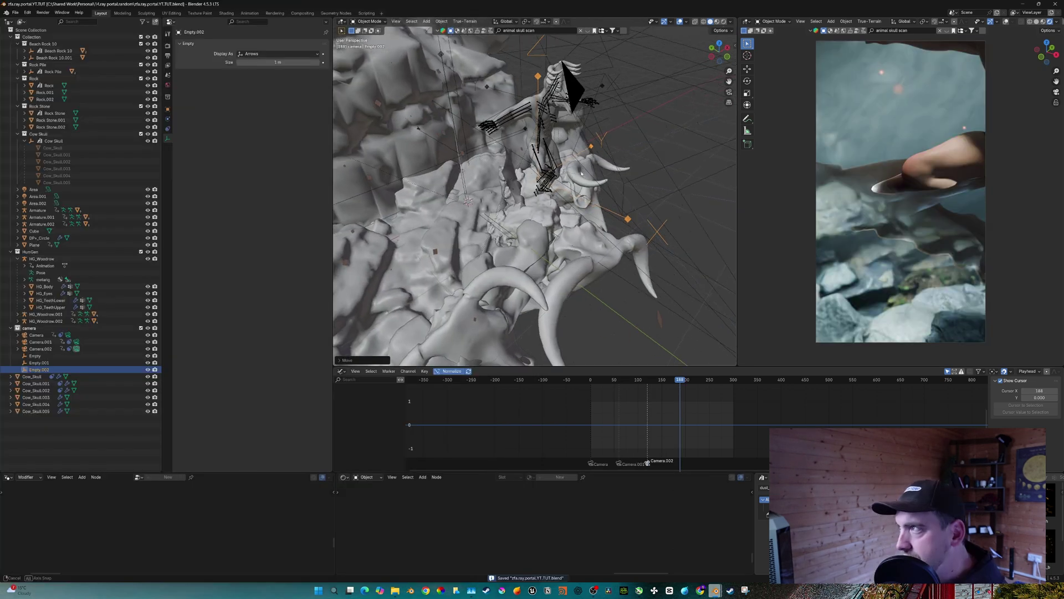
Select the portal plane and enlarge the node editor to examine its Material.001 shader nodes.
scroll(645, 104, down, 2)
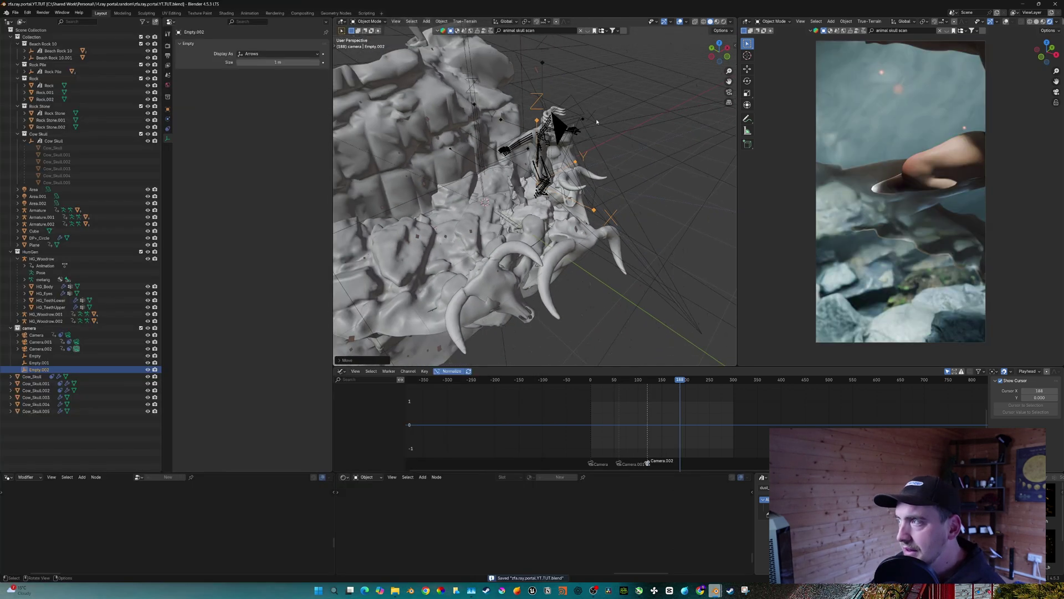
click(646, 103)
drag(484, 471, 484, 411)
middle_drag(508, 483, 520, 448)
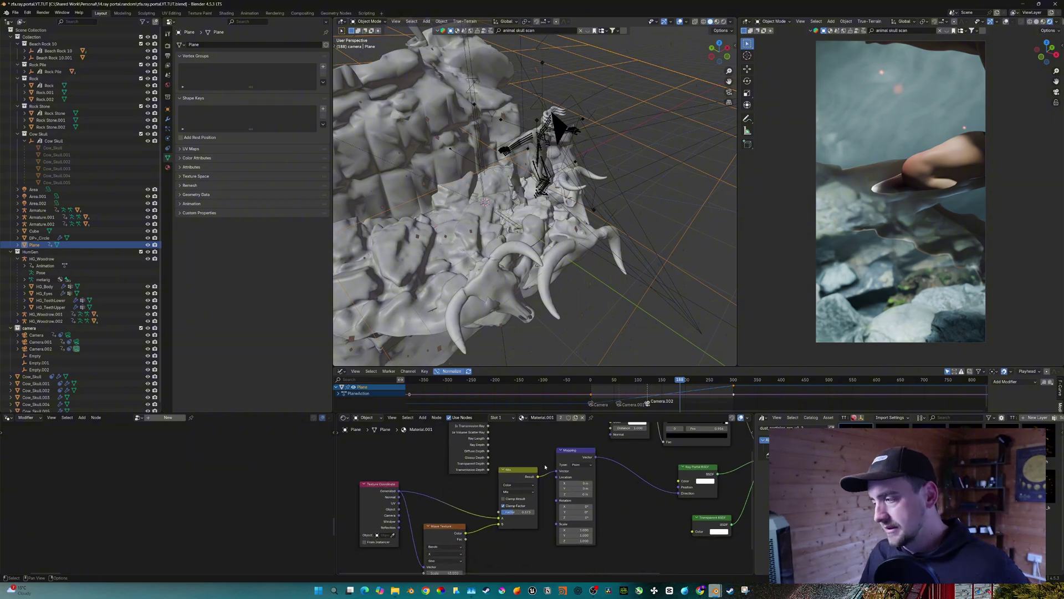
middle_drag(545, 467, 542, 447)
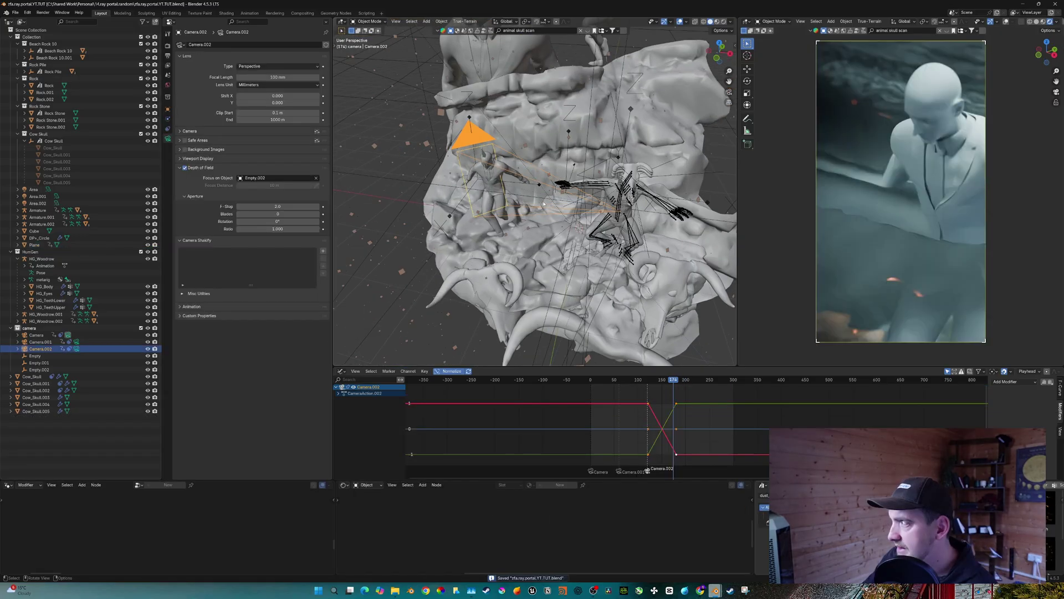
Duplicate Camera.002 together with its focus empty, Empty.002, and place the copies farther across the rocks near the central figure.
scroll(578, 217, up, 2)
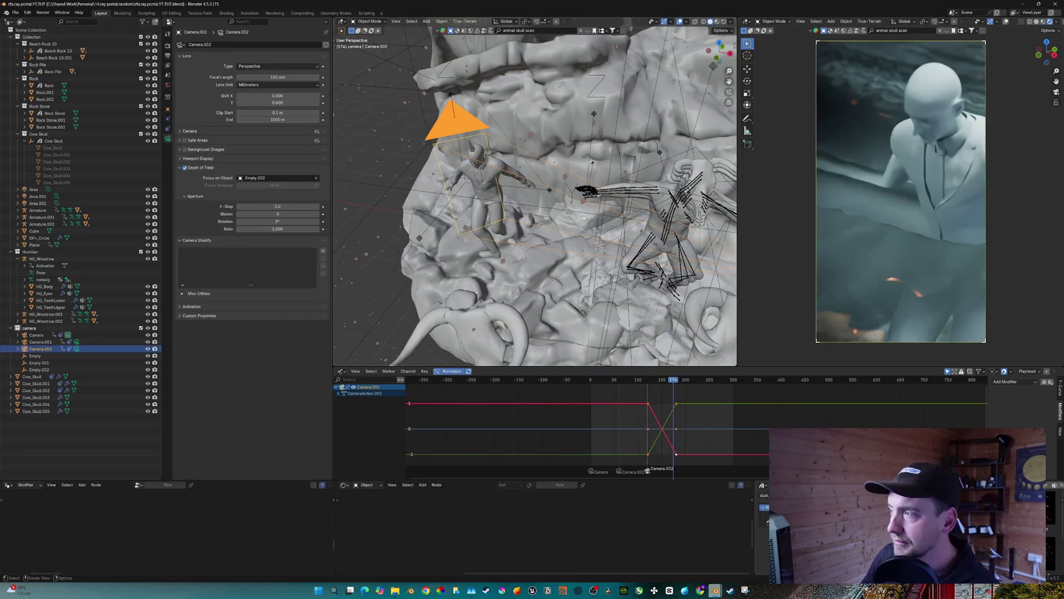
key(ctrl+z)
ctrl+click(44, 369)
ctrl+click(45, 349)
middle_drag(560, 211, 547, 220)
scroll(547, 220, down, 5)
key(shift+d)
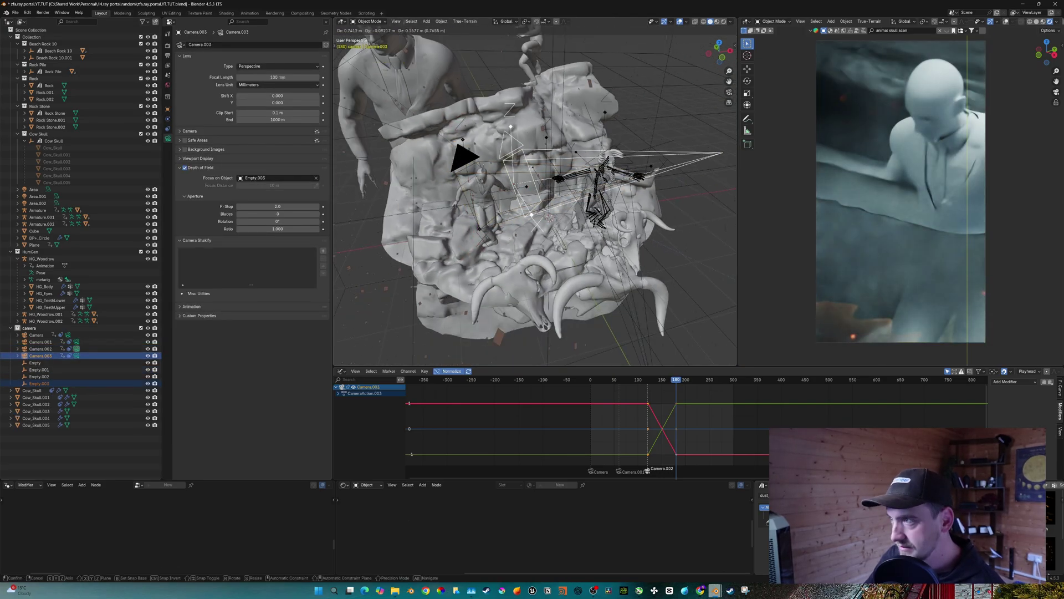
click(643, 192)
middle_drag(643, 192, 605, 227)
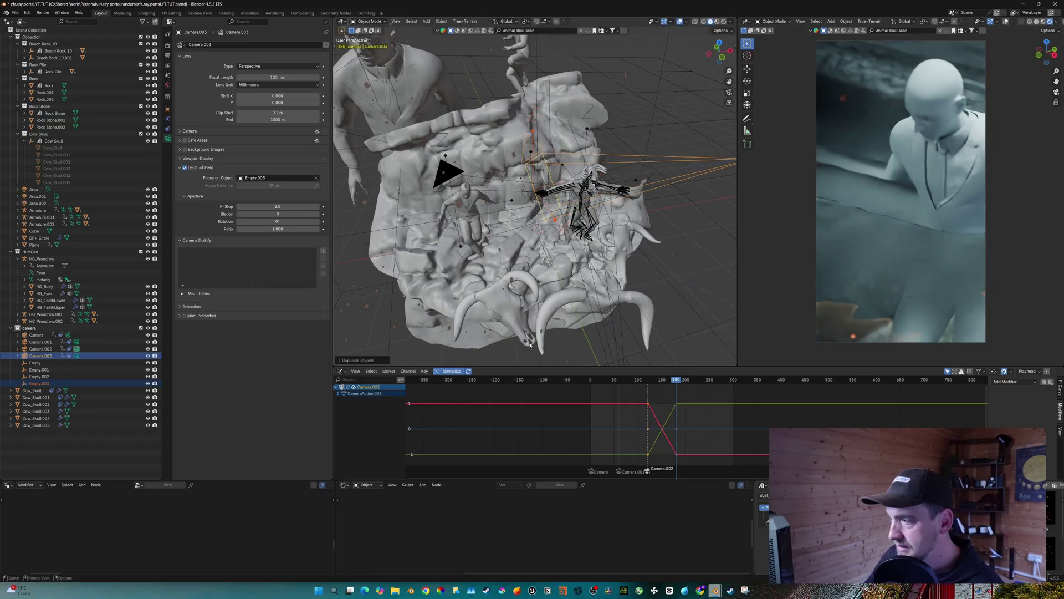
Bind Camera.003 to a timeline marker at frame 180.
click(388, 371)
click(413, 434)
middle_drag(532, 233, 518, 233)
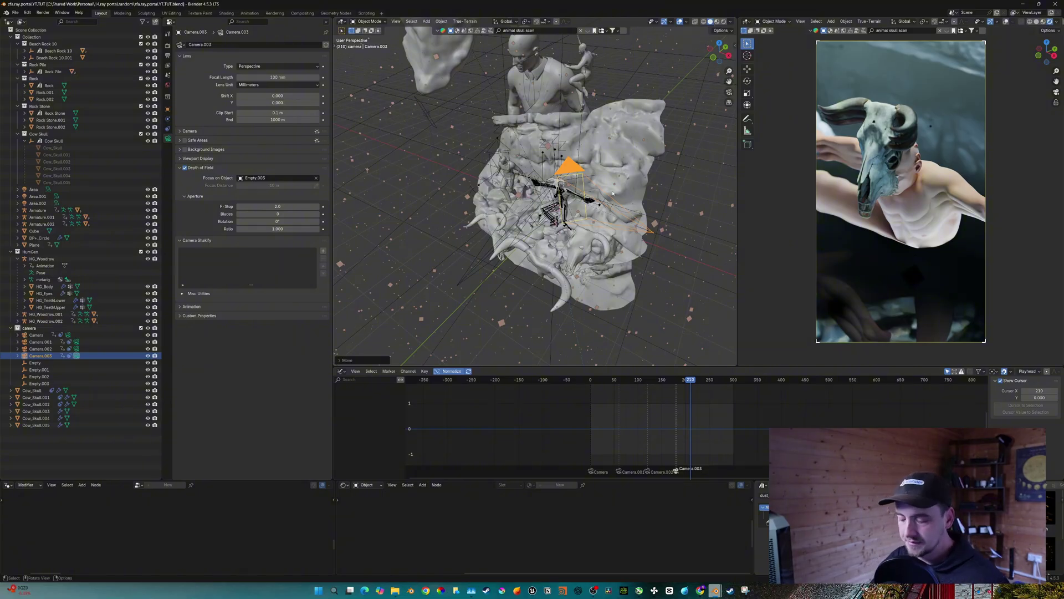
Save the scene file.
key(ctrl+s)
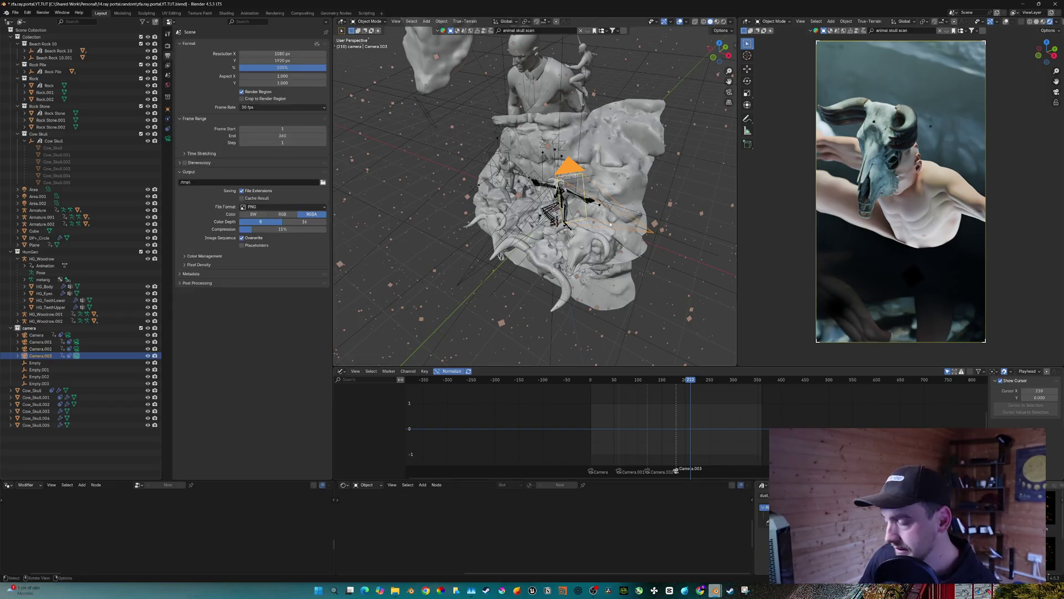
key(a)
key(ctrl+z)
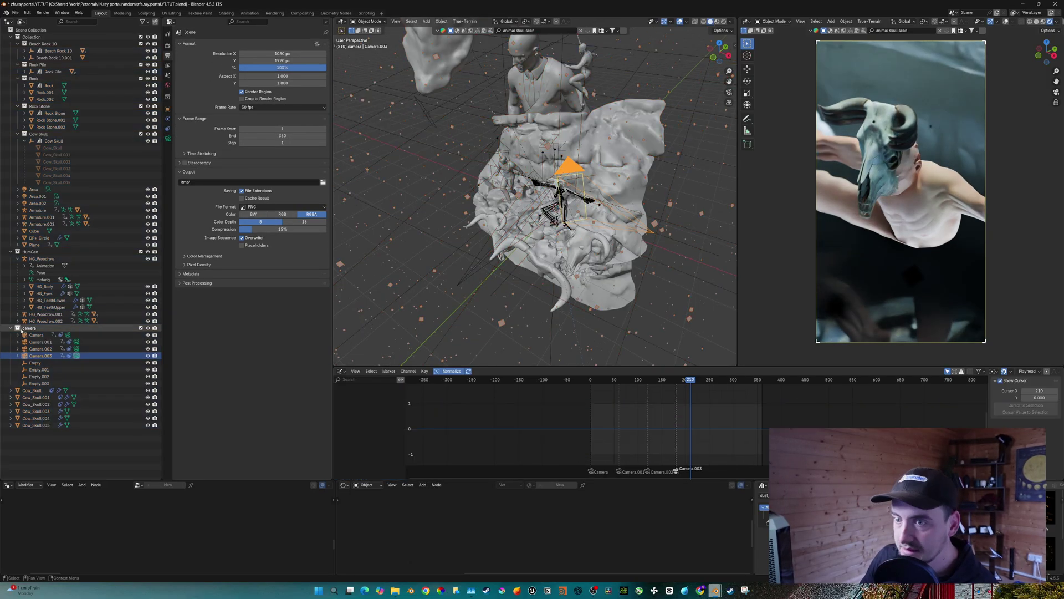
Select all four cameras and move the Camera.003 marker to about frame 265.
shift+click(45, 336)
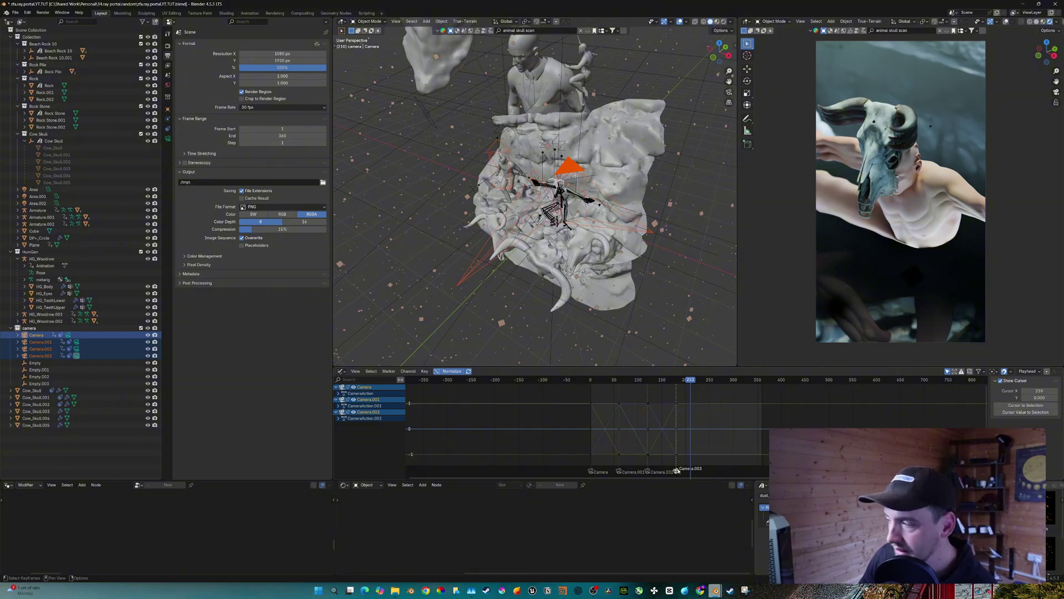
drag(676, 470, 717, 471)
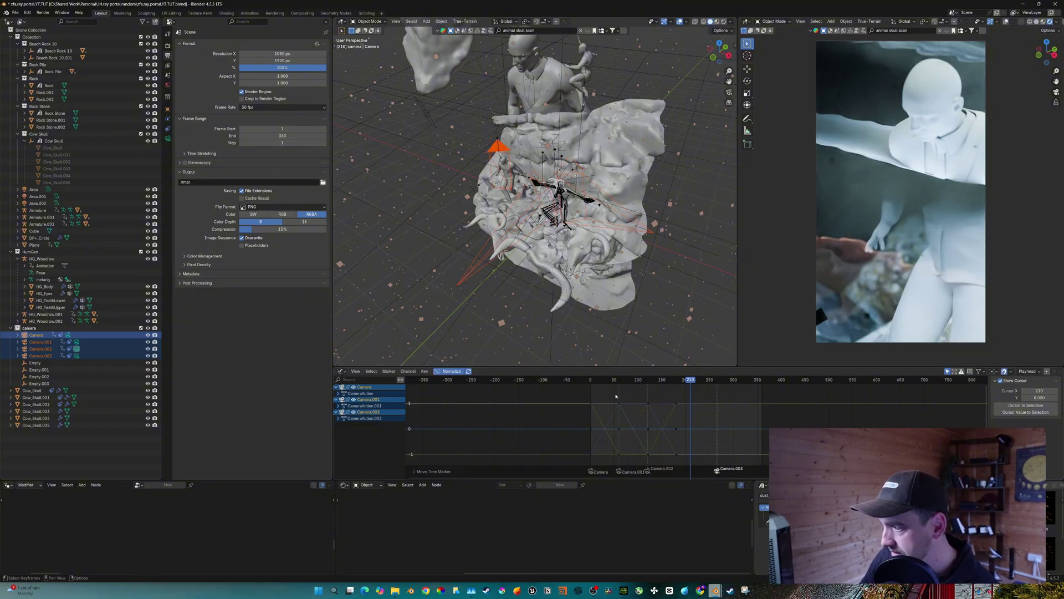
Snap the camera keyframes around frame 180 exactly to the current frame, 180, and move the playhead to frame 270.
drag(615, 396, 627, 444)
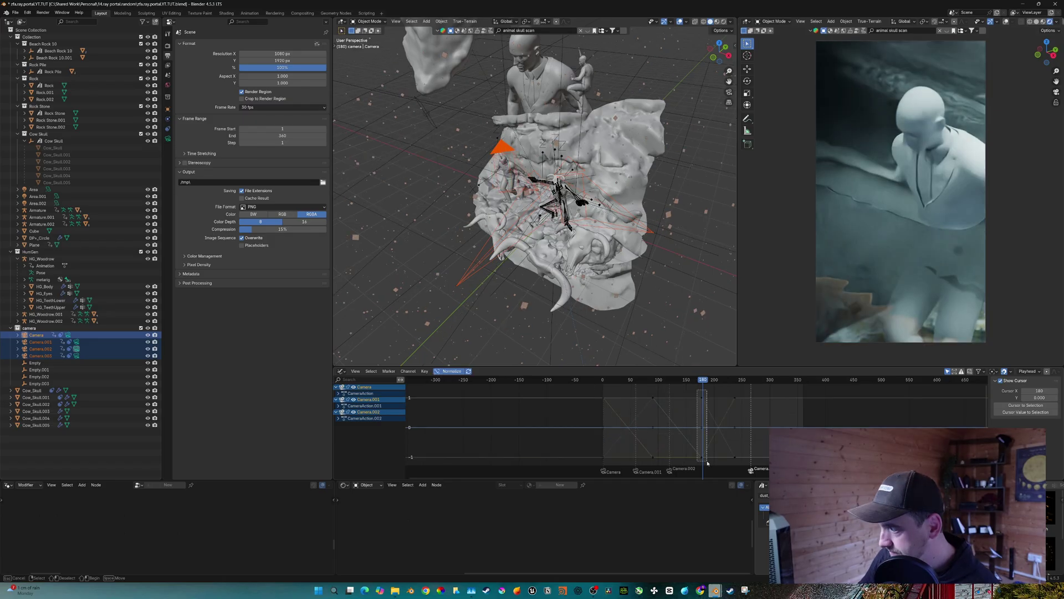
drag(697, 391, 708, 464)
right_click(710, 437)
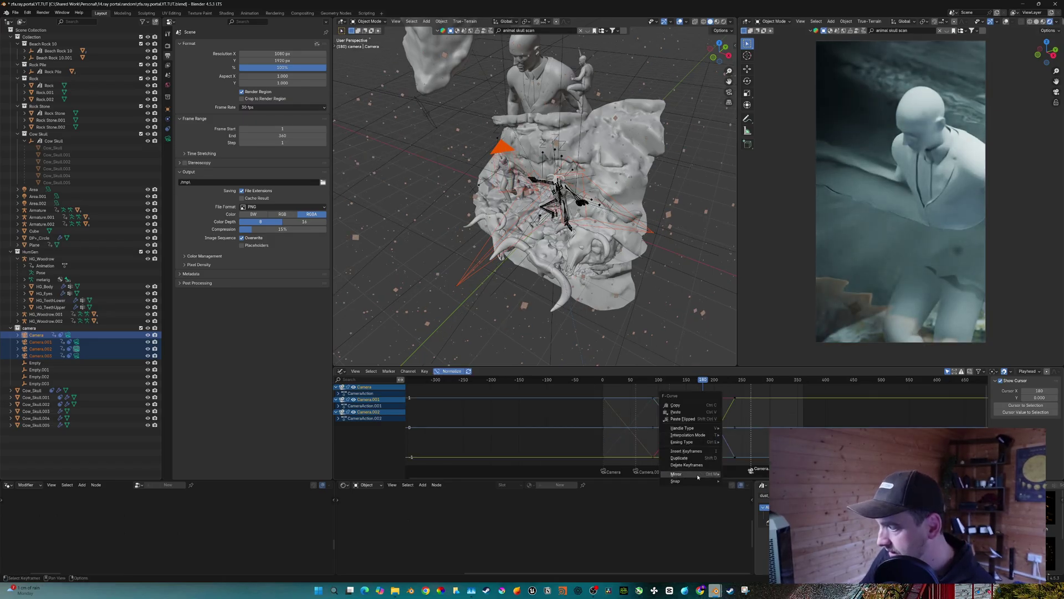
mouse_move(700, 481)
click(742, 481)
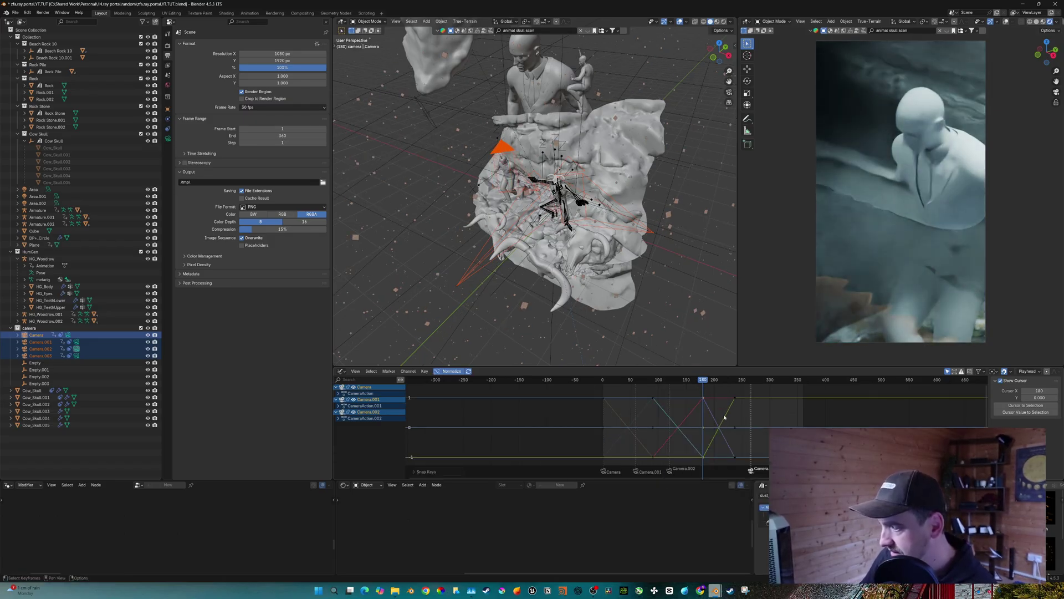
drag(737, 380, 753, 382)
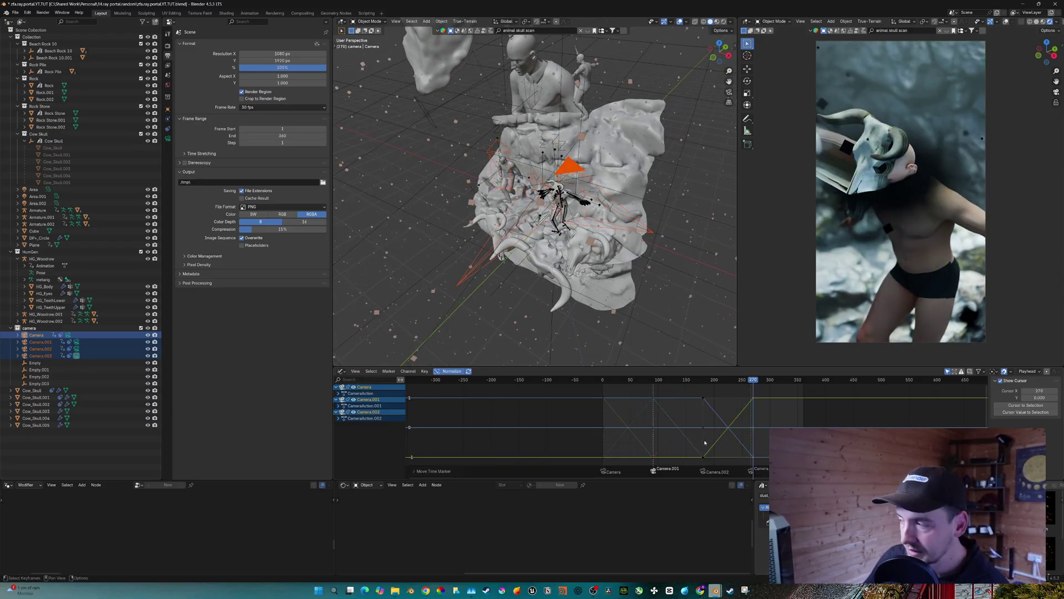
Return to frame 1 and play the animation to review the camera cuts.
click(704, 382)
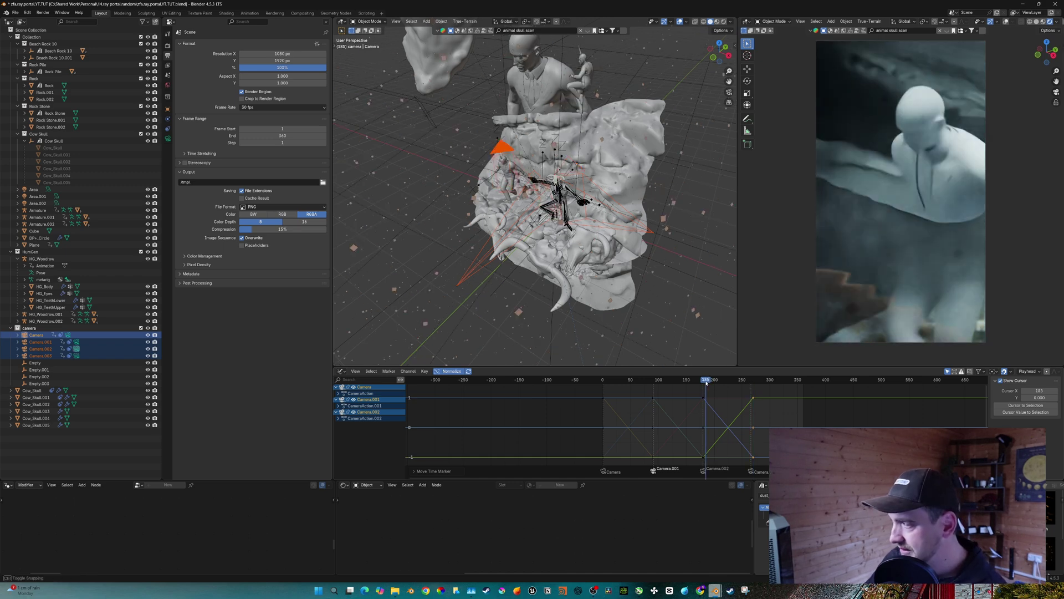
key(shift+Left)
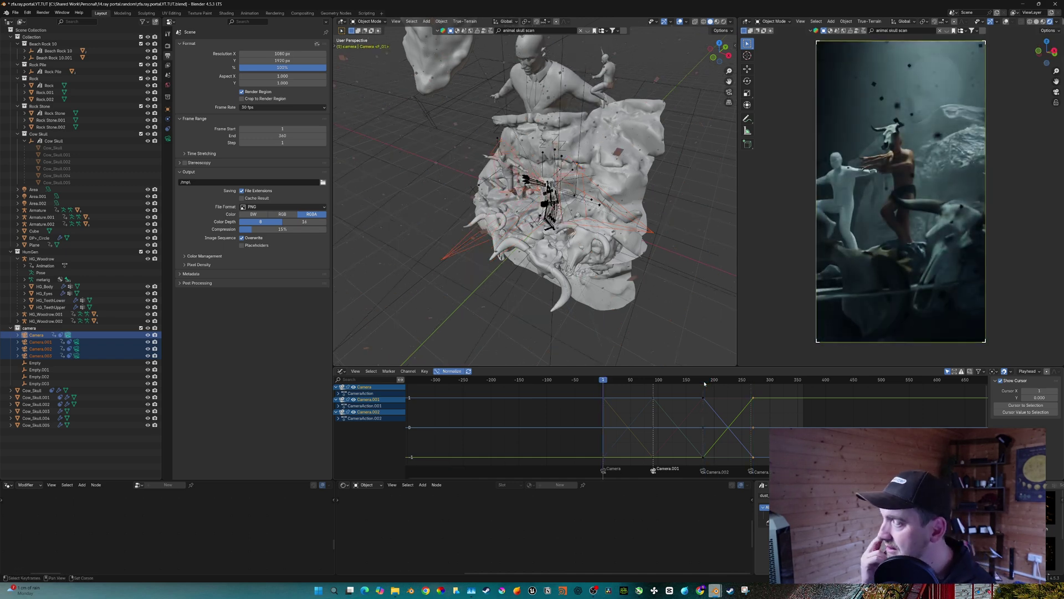
key(space)
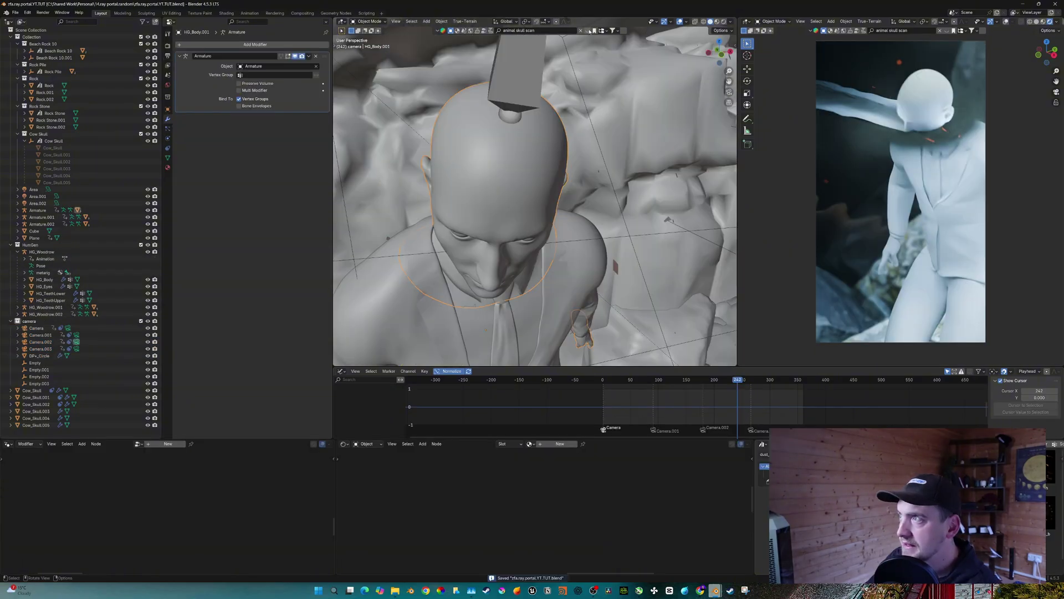
Search the asset library for marble materials for the suited figures.
click(563, 30)
click(543, 29)
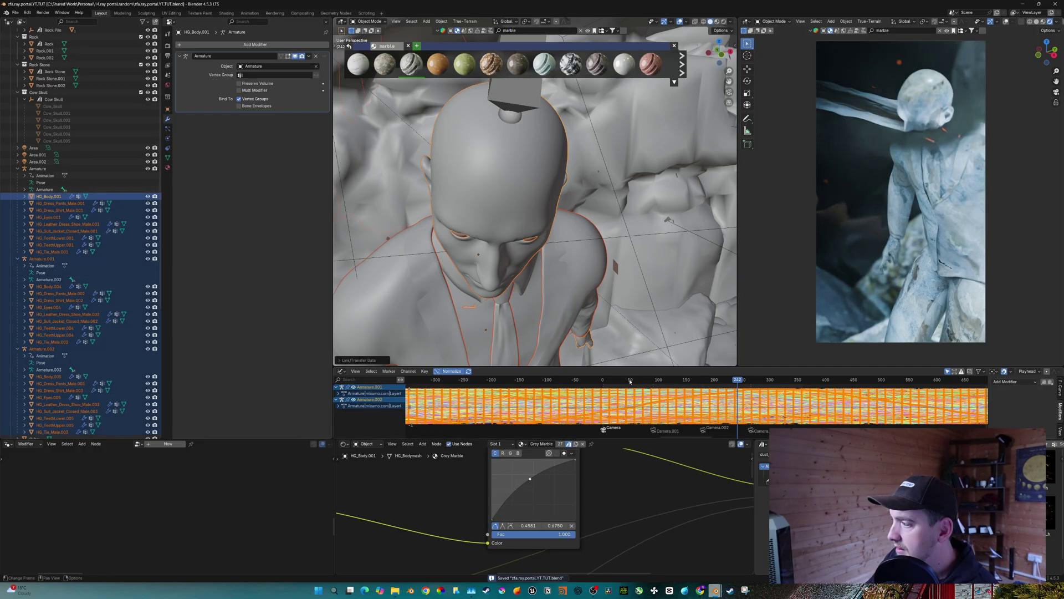
Scrub through the timeline to about frame 267 to check the marble figures and the skull-headed figure's framing.
click(629, 381)
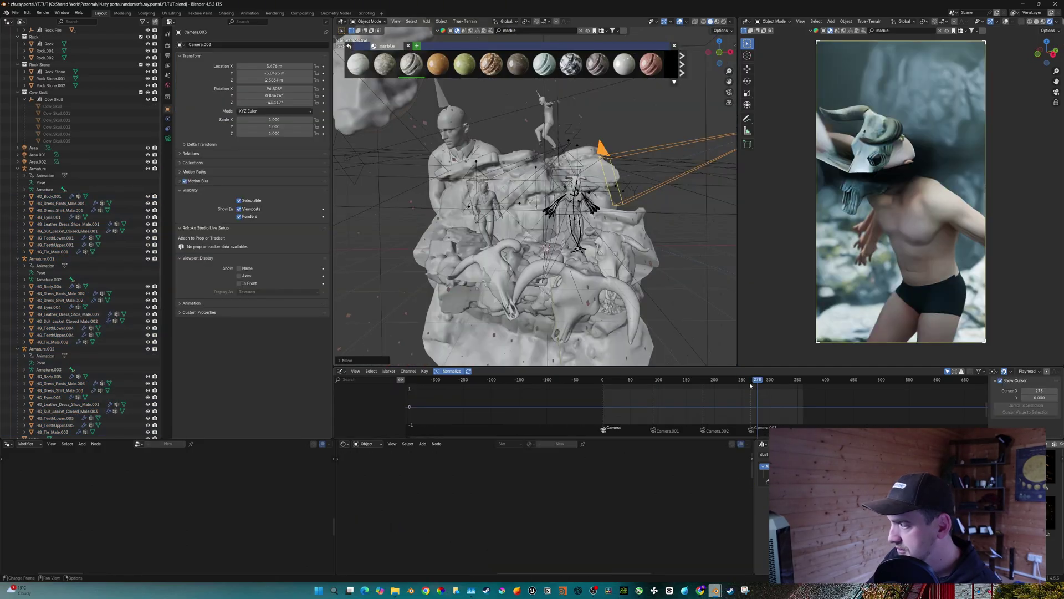
click(751, 385)
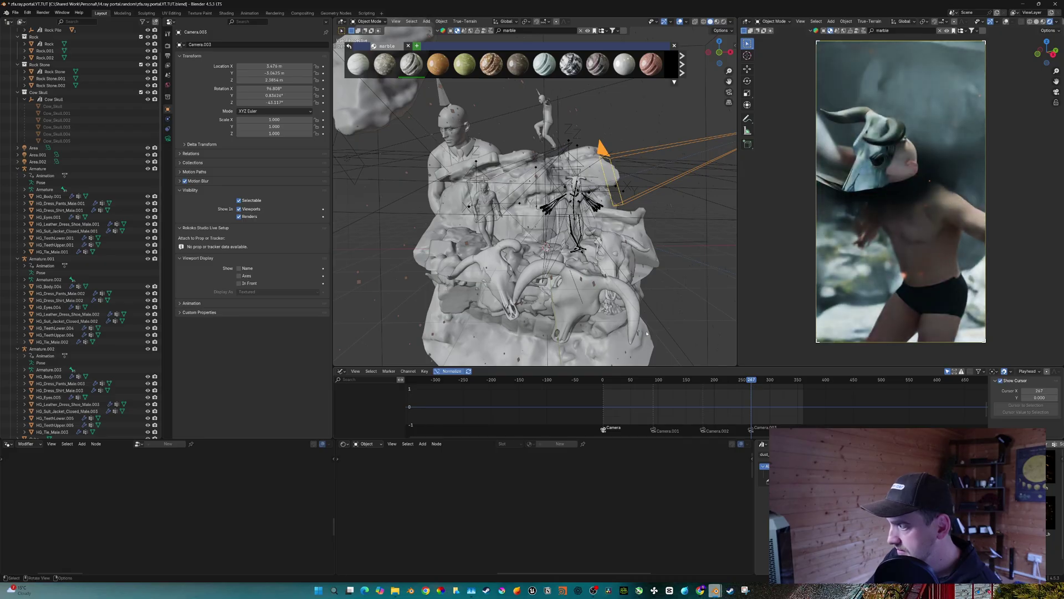